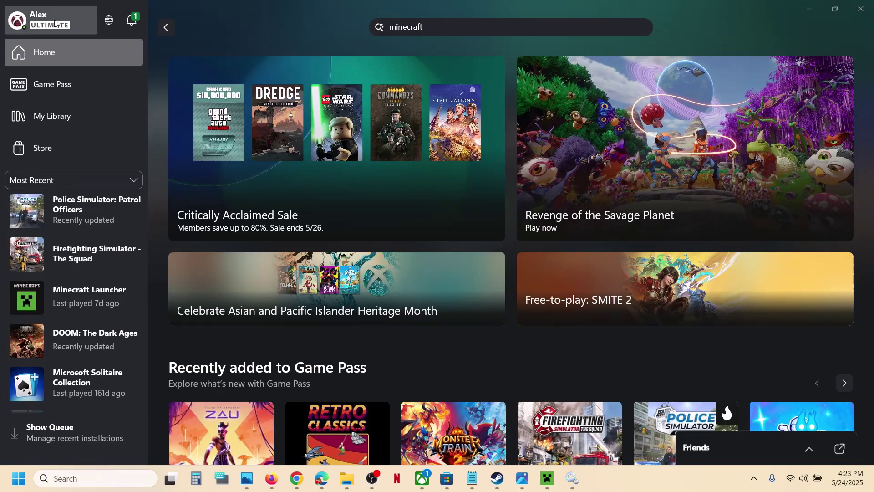
Open Microsoft Store, then bring forward the Photos screenshot of sign-in error 0x80048823
click(447, 478)
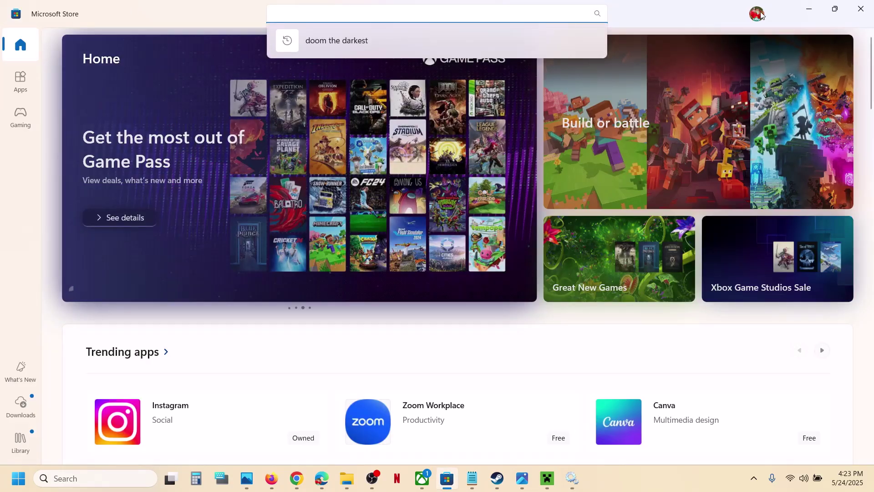
click(522, 479)
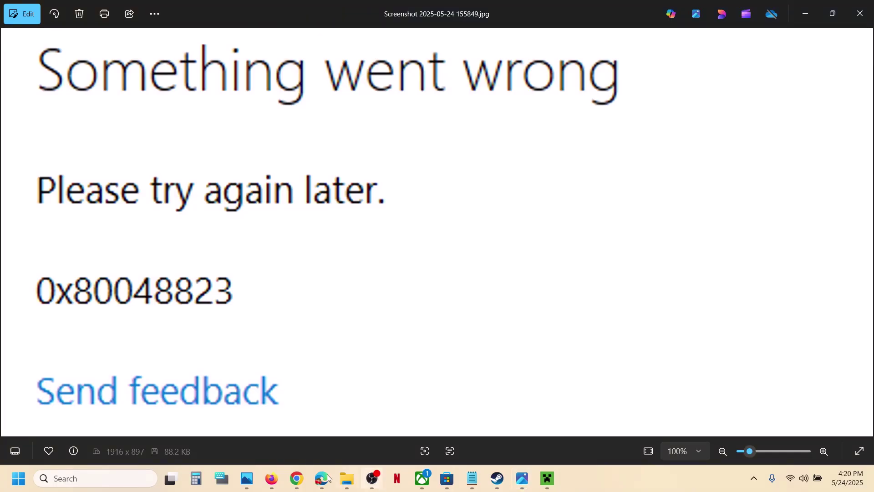
Open Services from Windows search and the Microsoft Account Sign-in Assistant's properties
click(114, 480)
text(services)
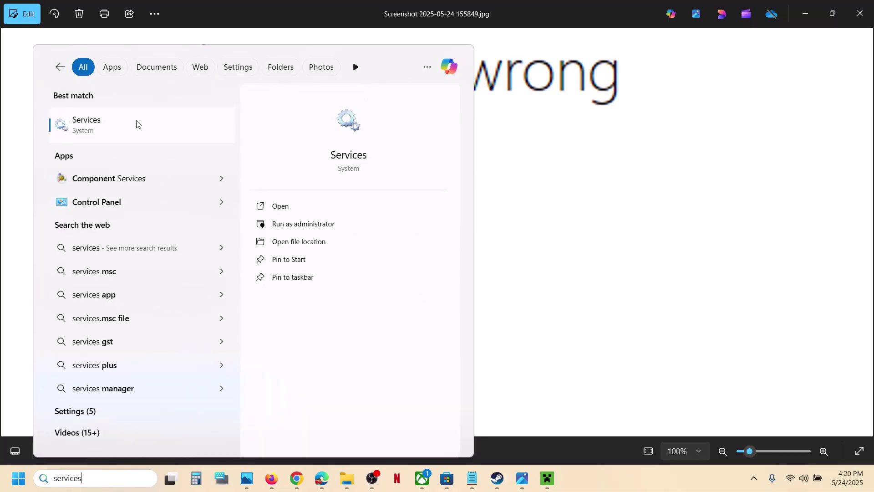
click(111, 122)
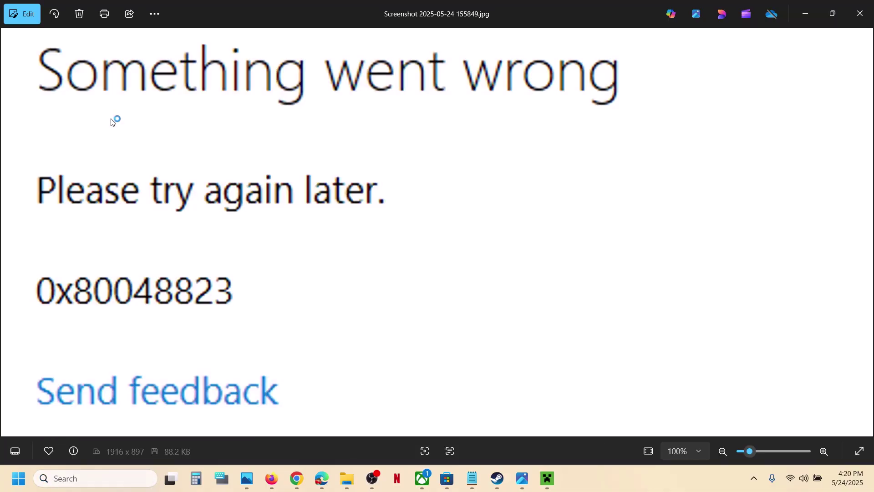
click(254, 266)
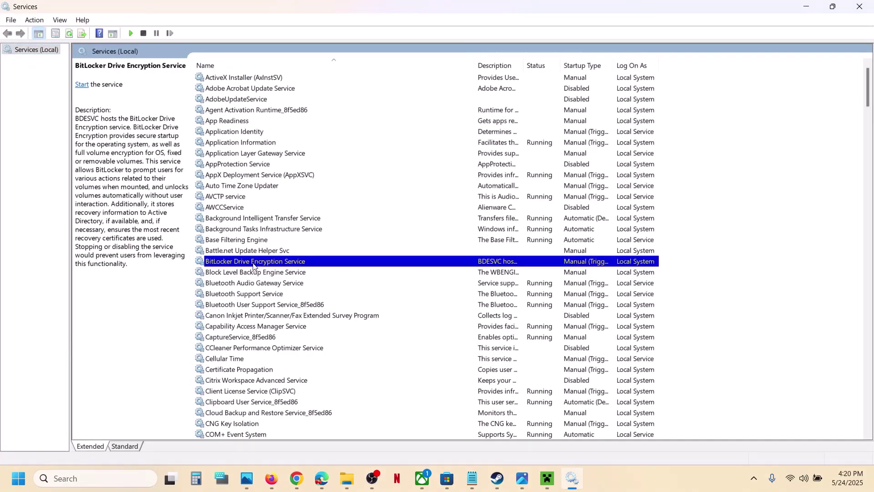
key(m)
click(283, 101)
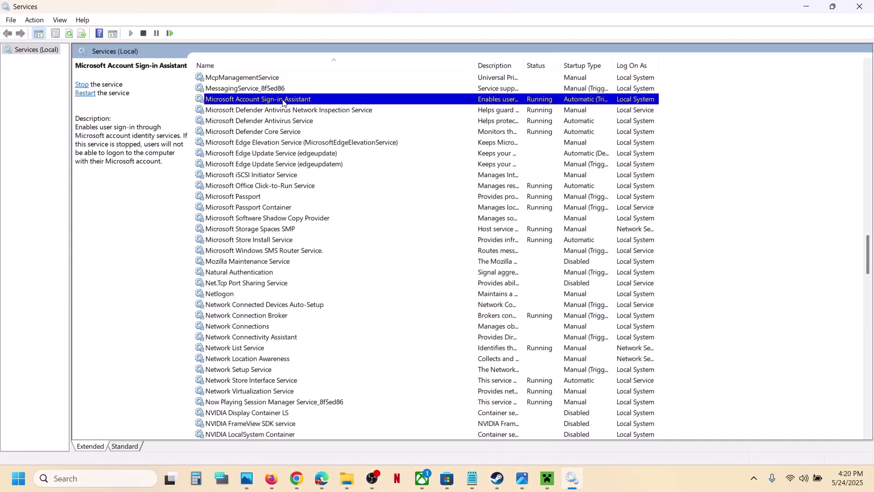
double_click(308, 100)
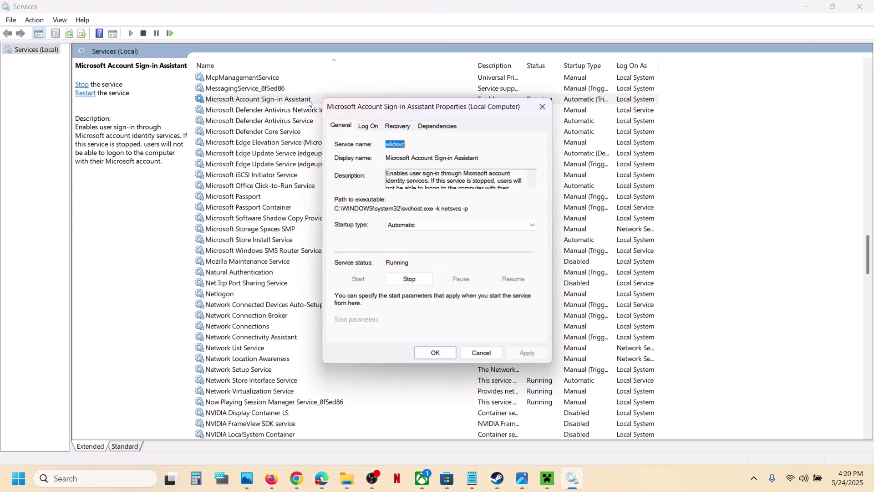
Set the sign-in assistant's startup type to Automatic, apply it, and restart the service
click(413, 224)
click(419, 247)
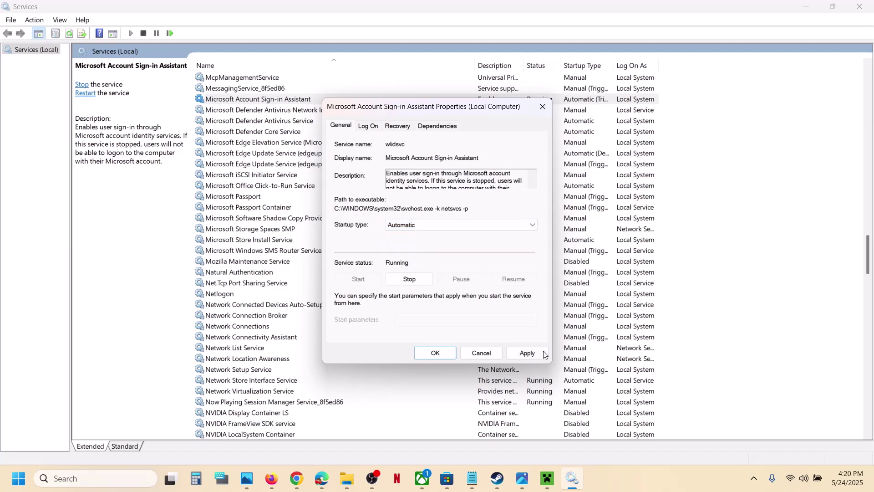
click(528, 353)
click(424, 352)
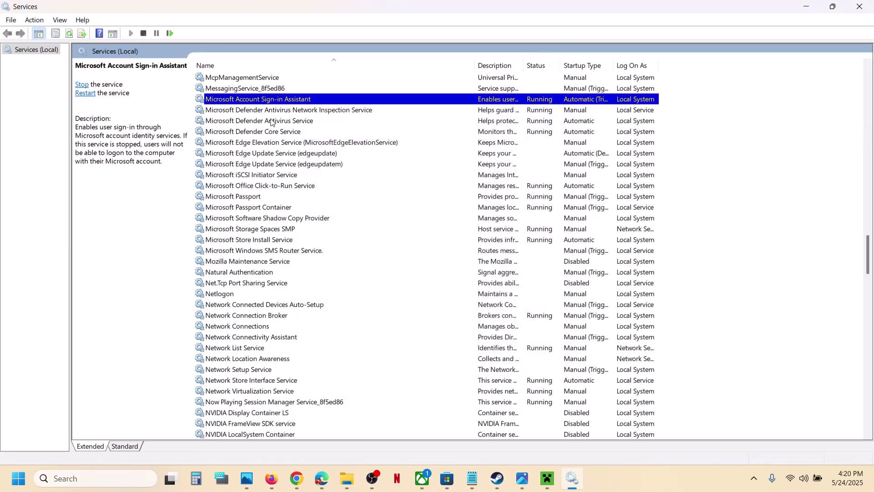
right_click(275, 102)
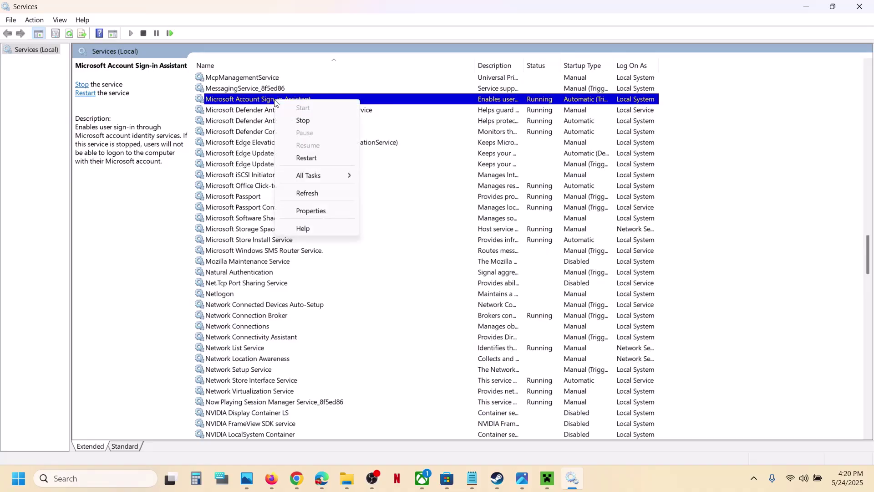
click(314, 158)
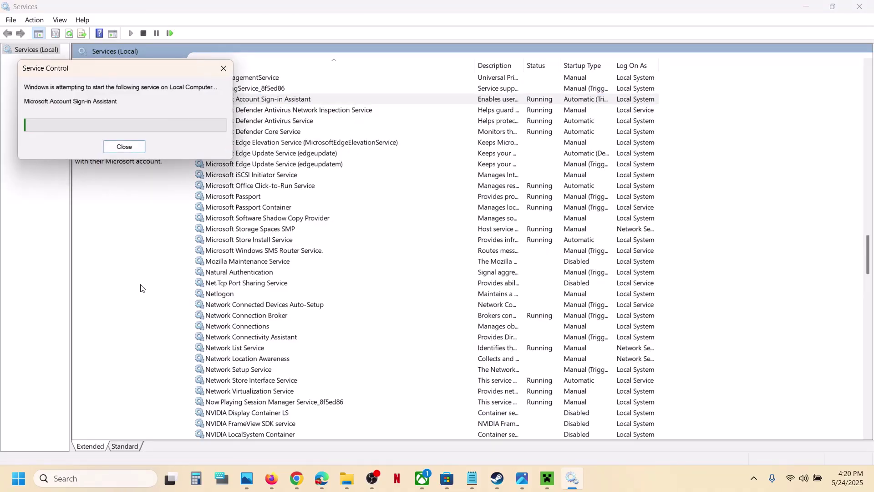
click(81, 479)
text(inetcpl.cpl)
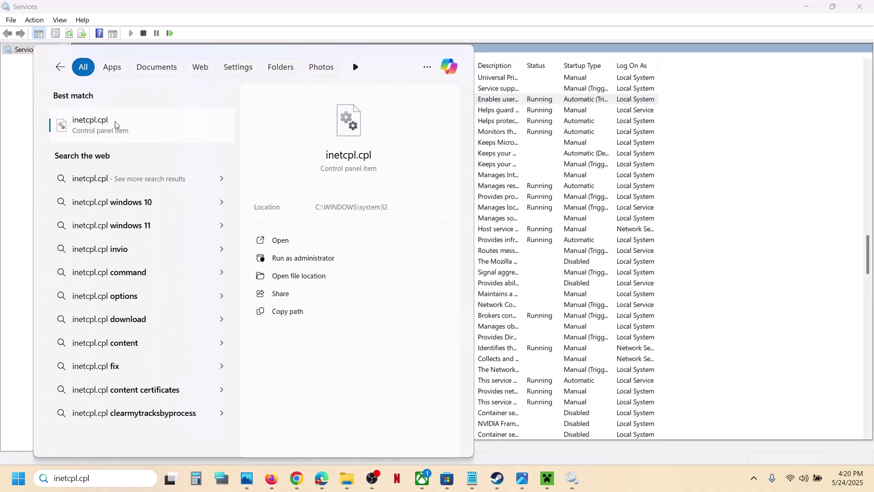
click(119, 125)
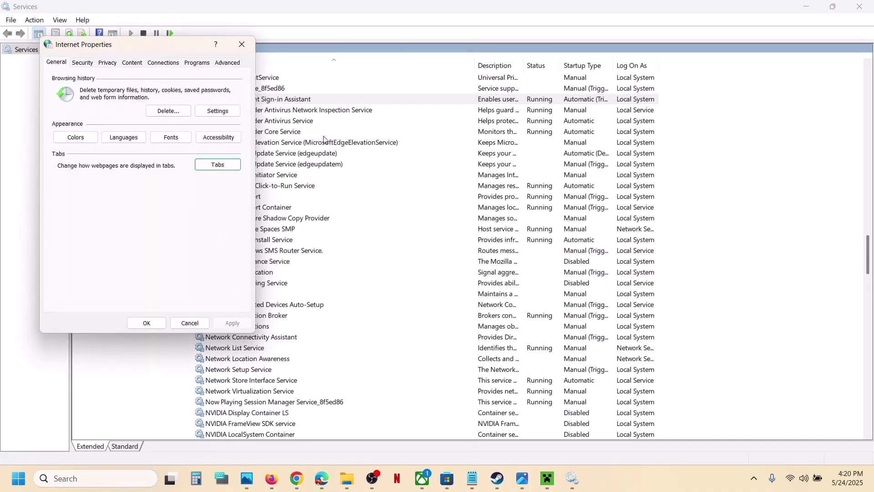
click(217, 66)
scroll(128, 185, down, 15)
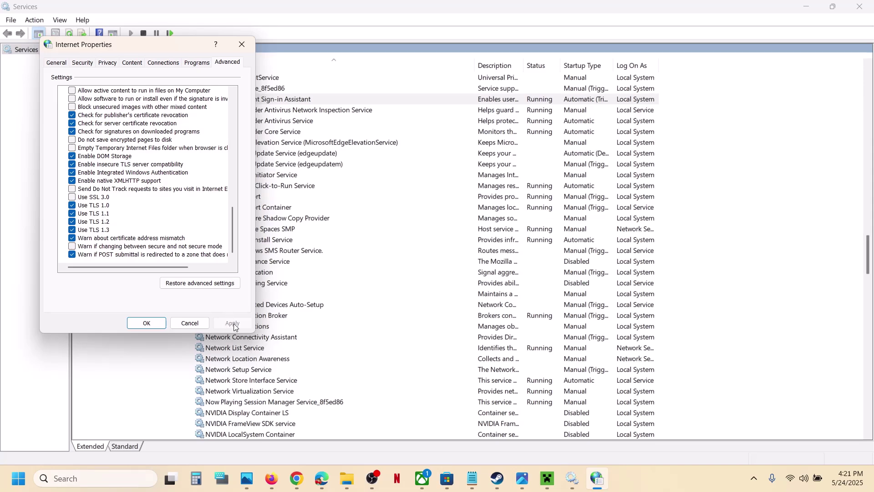
click(147, 323)
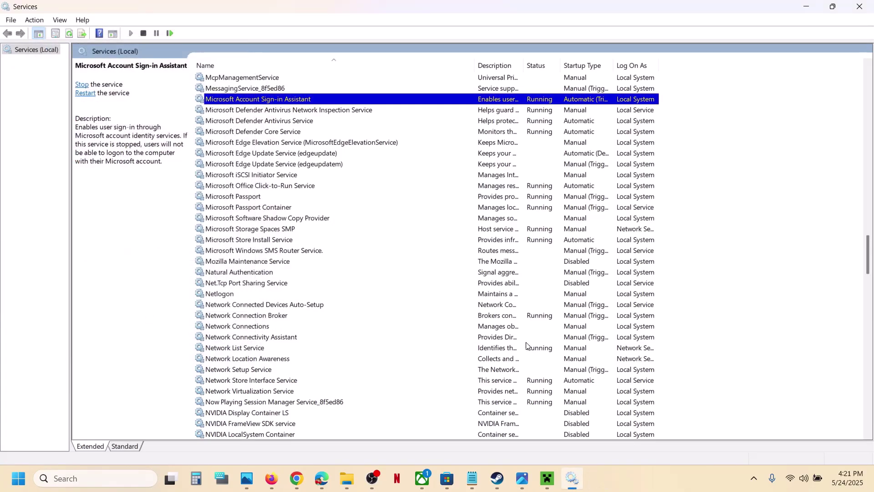
Copy the Xbox status link from the Word notes and load it in Chrome
click(654, 479)
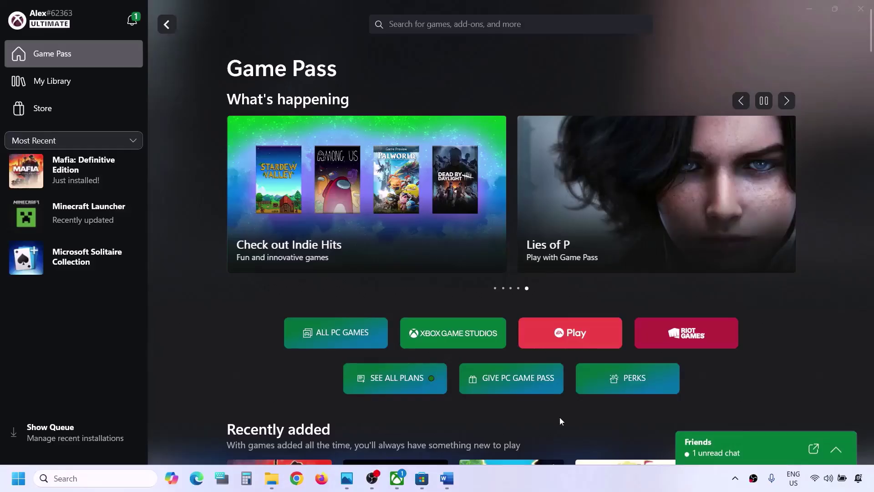
click(447, 477)
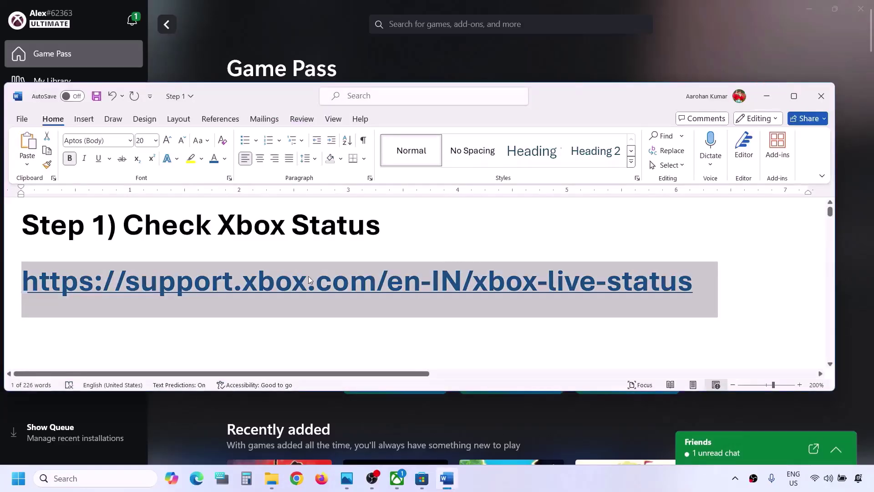
right_click(311, 282)
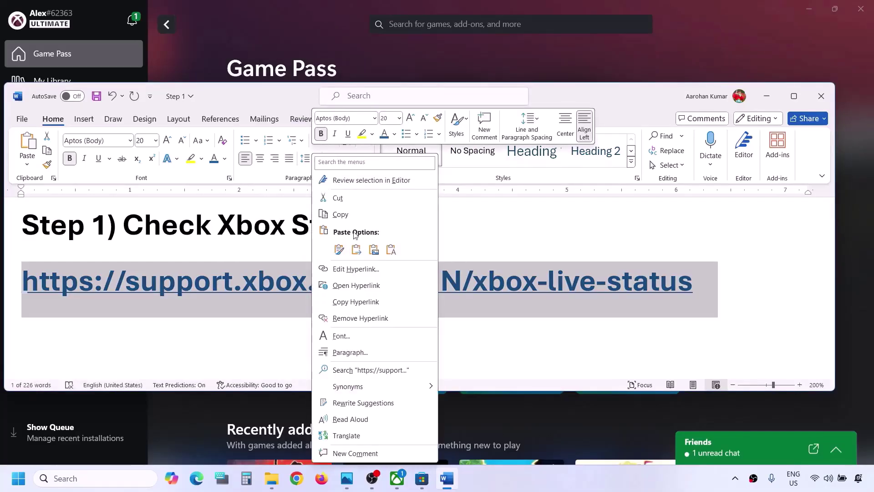
click(348, 217)
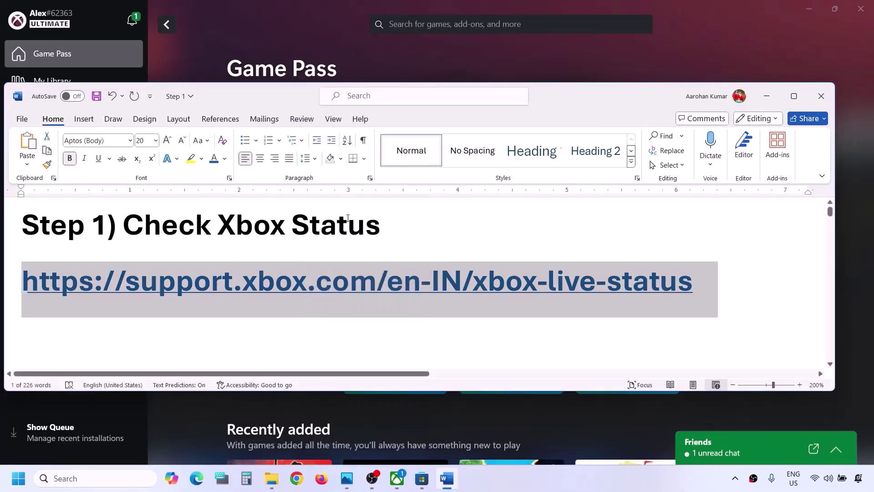
click(297, 479)
text(support.xbox.com/en-IN/xbox-live-status)
key(Return)
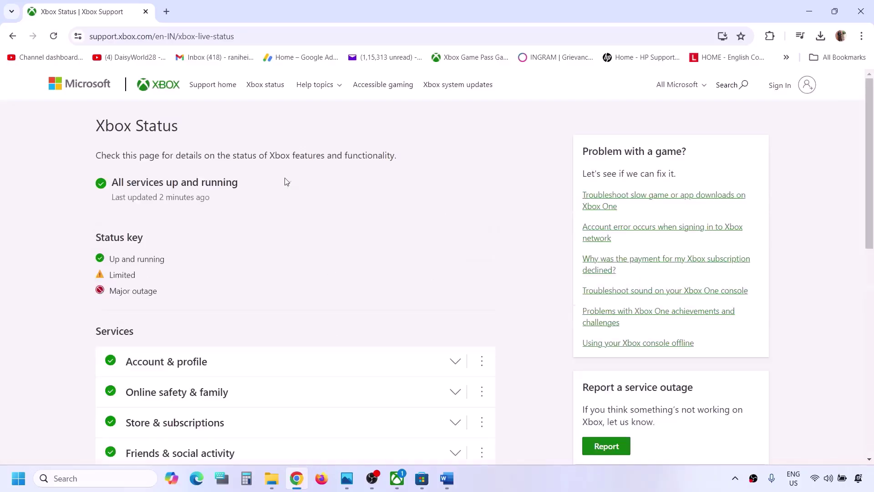
drag(113, 183, 242, 183)
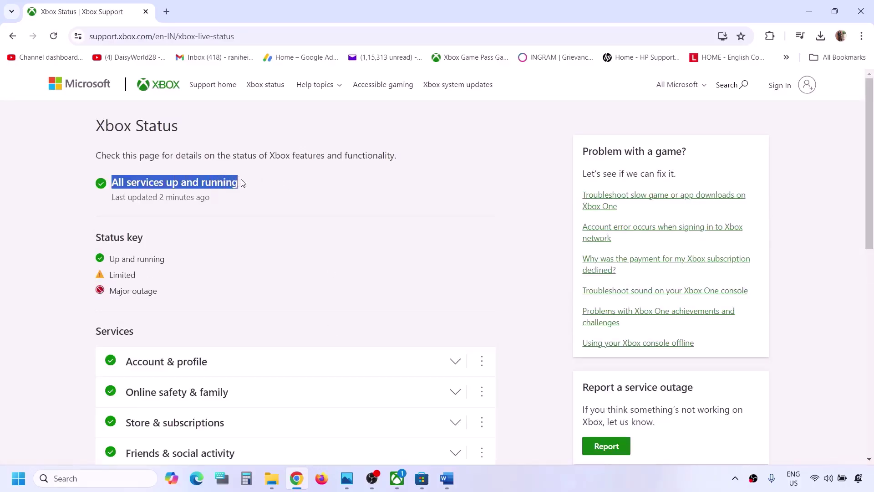
scroll(162, 271, down, 3)
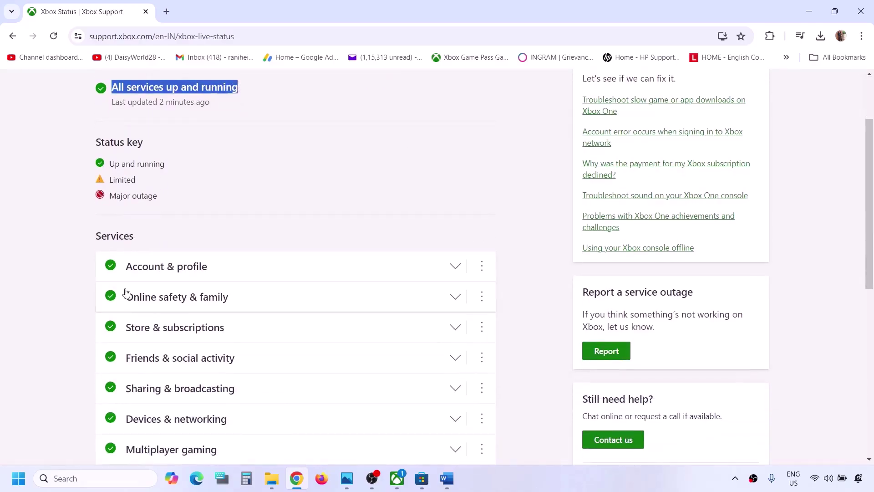
scroll(129, 308, down, 4)
scroll(129, 307, up, 2)
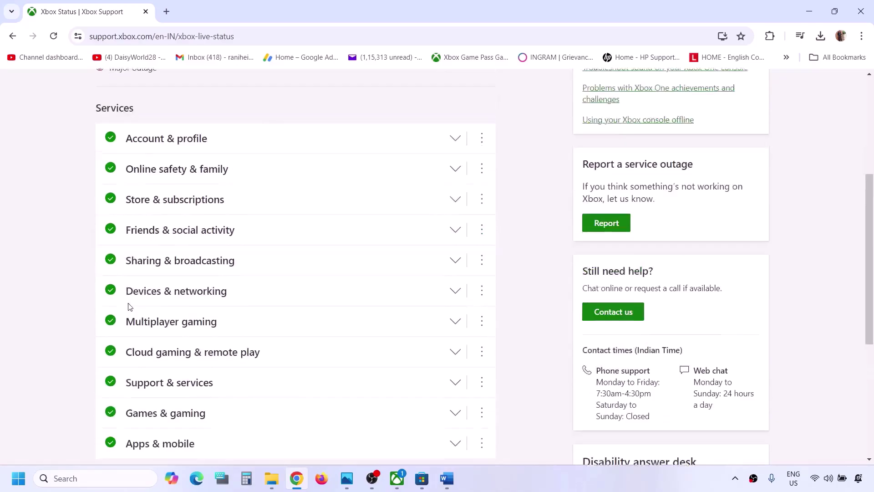
scroll(139, 307, up, 4)
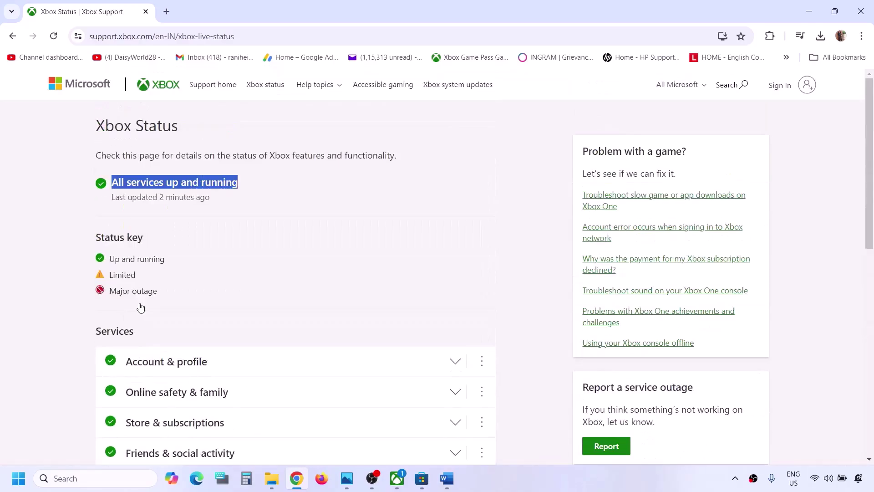
double_click(134, 275)
drag(113, 293, 163, 295)
click(163, 296)
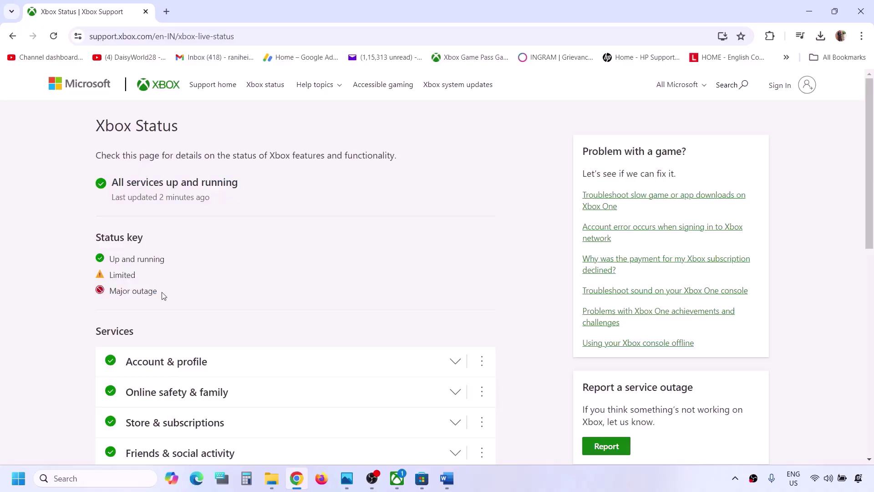
scroll(162, 296, down, 4)
scroll(138, 337, down, 2)
scroll(138, 337, up, 2)
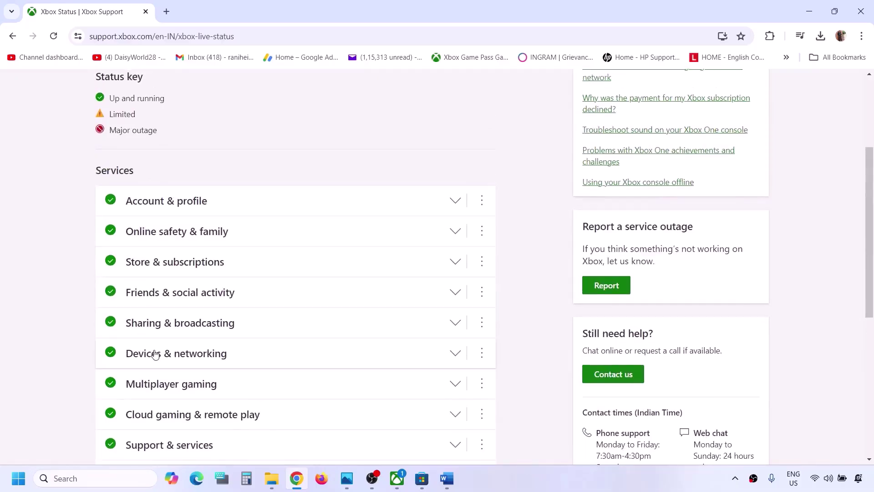
scroll(156, 354, down, 2)
scroll(131, 211, up, 4)
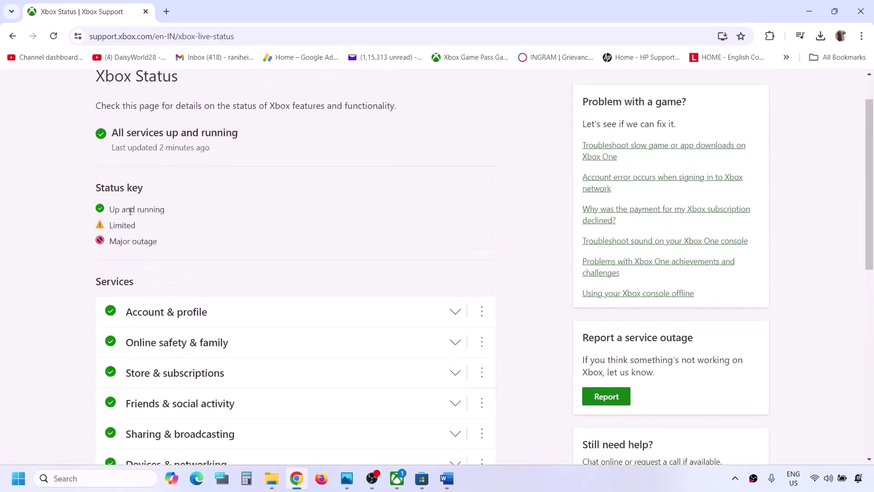
double_click(111, 229)
double_click(119, 240)
scroll(123, 246, down, 2)
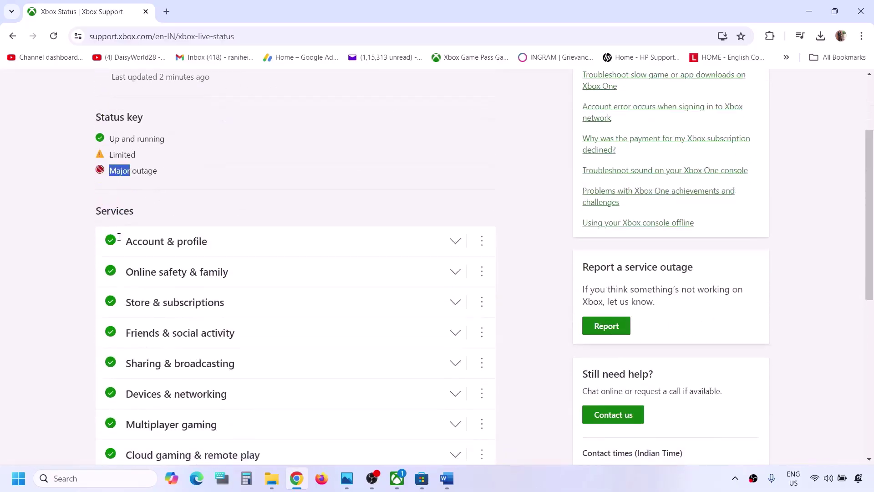
scroll(182, 283, up, 3)
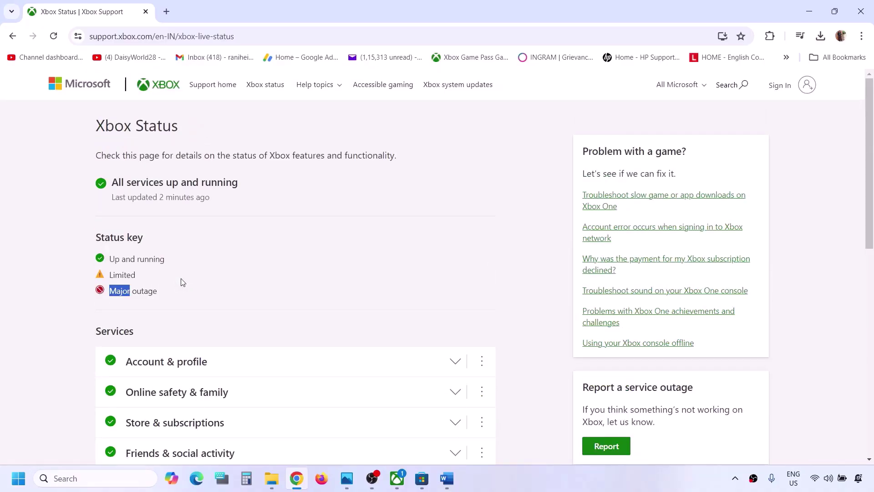
click(147, 291)
drag(115, 182, 242, 190)
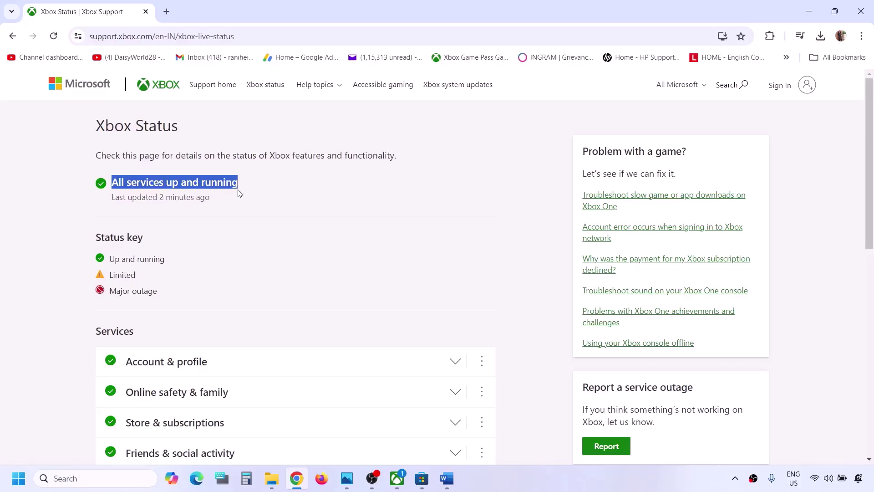
Select the 'Restart your PC and try again' heading and check the power options without restarting
click(447, 478)
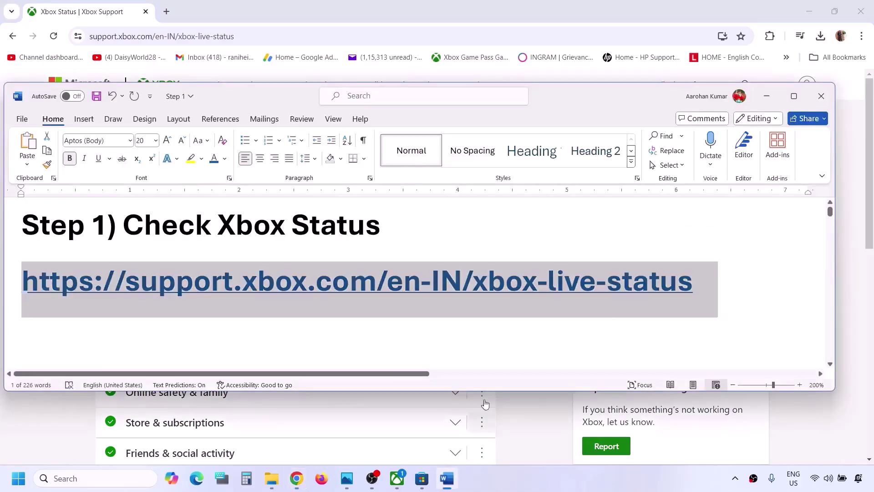
scroll(304, 289, down, 5)
drag(129, 270, 532, 274)
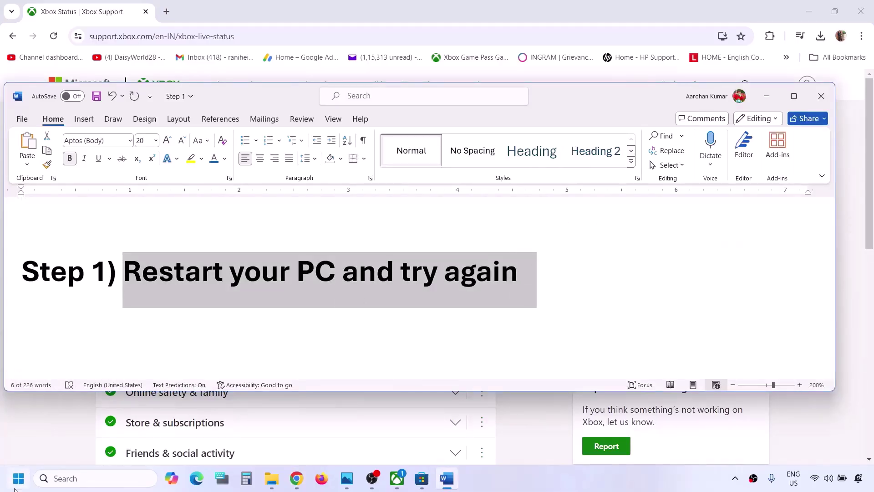
click(17, 482)
click(331, 438)
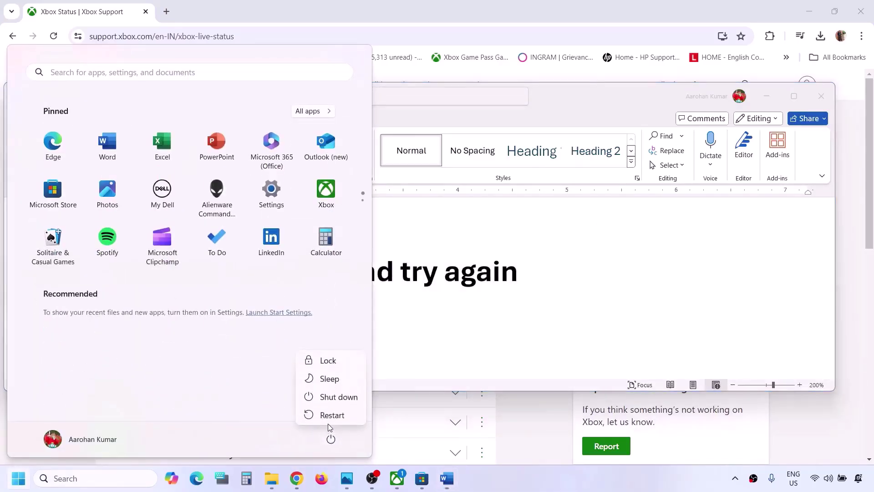
click(495, 299)
Copy 'Gaming Service Repair Tool' from the Step 3 heading and search it in a new Chrome tab
scroll(496, 299, down, 3)
scroll(495, 299, down, 3)
drag(136, 269, 544, 273)
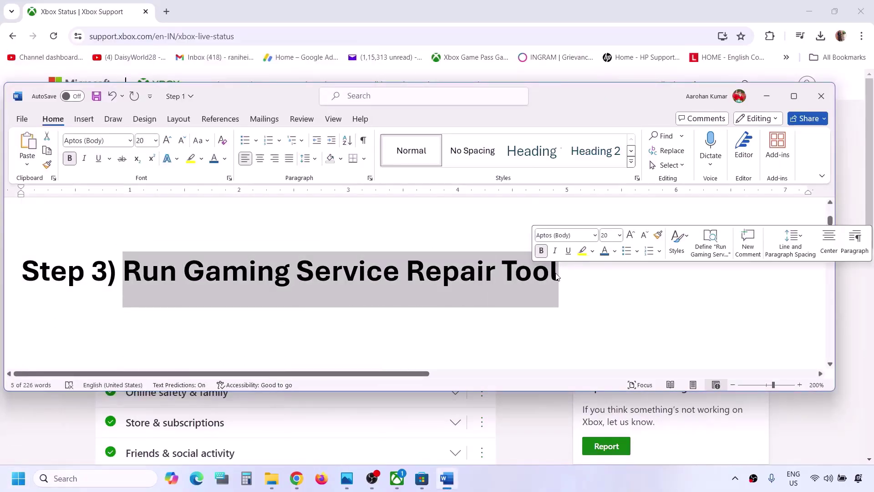
click(571, 273)
drag(571, 272, 241, 267)
key(ctrl+c)
click(166, 11)
key(ctrl+v)
key(Return)
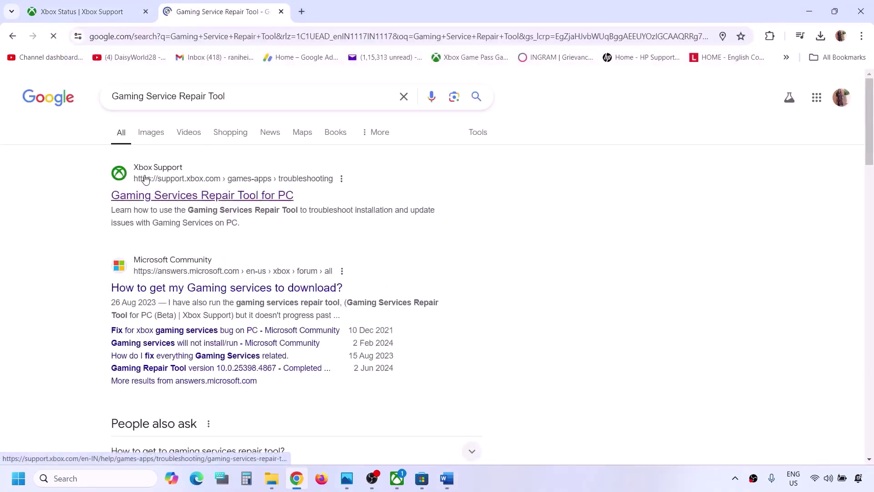
Open the Gaming Services Repair Tool for PC article and download its downloadable version
click(172, 199)
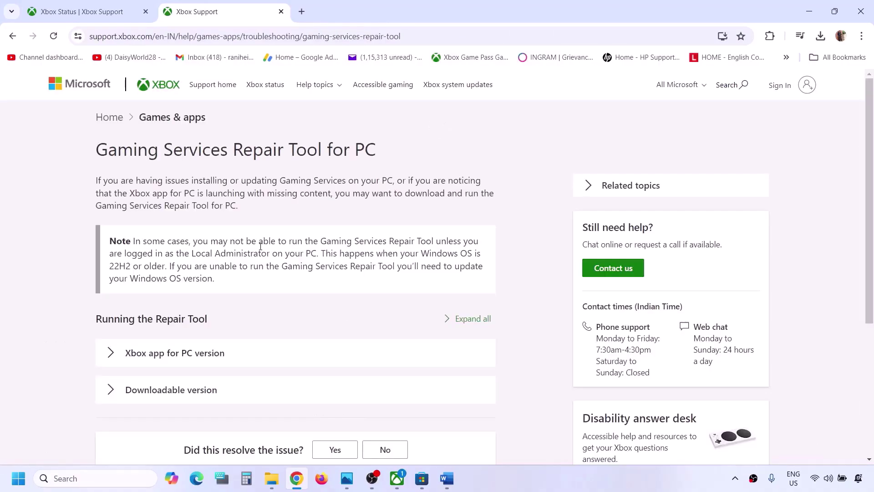
scroll(261, 250, down, 3)
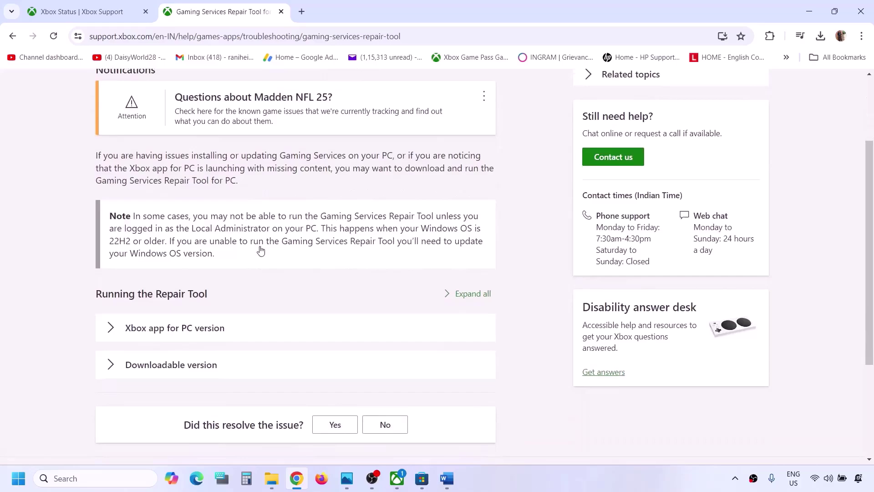
click(182, 370)
scroll(184, 371, down, 12)
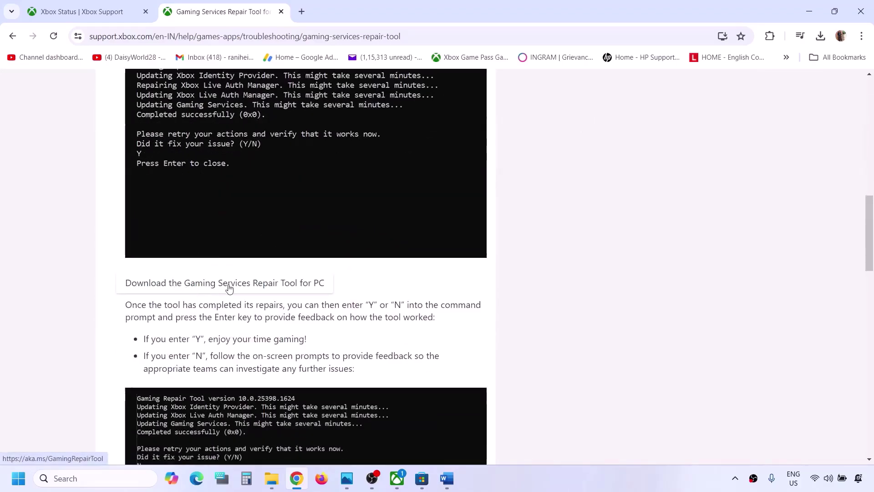
click(233, 283)
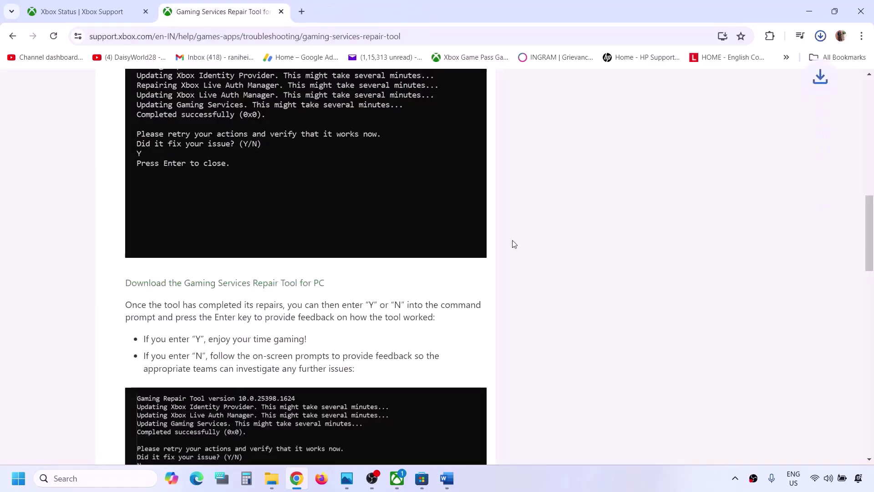
Run GamingRepairTool (1).exe to 'Completed successfully (0x0)', close its console, and return to Xbox
click(720, 70)
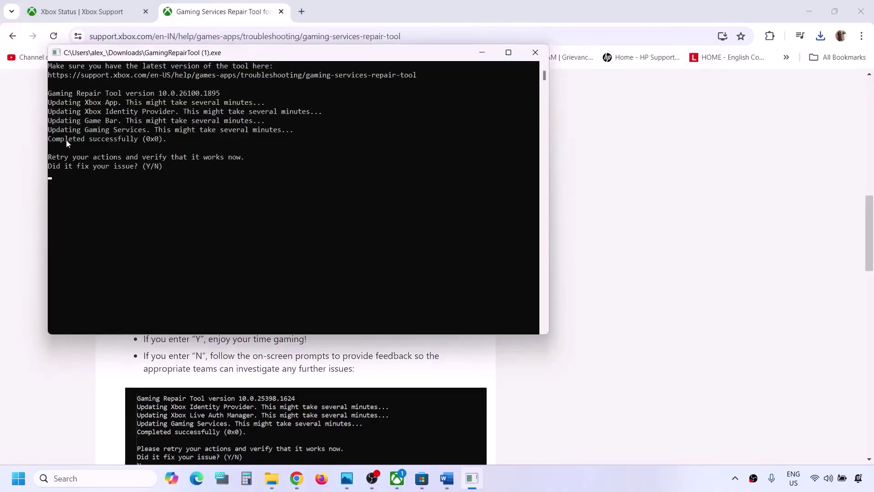
drag(53, 143, 143, 143)
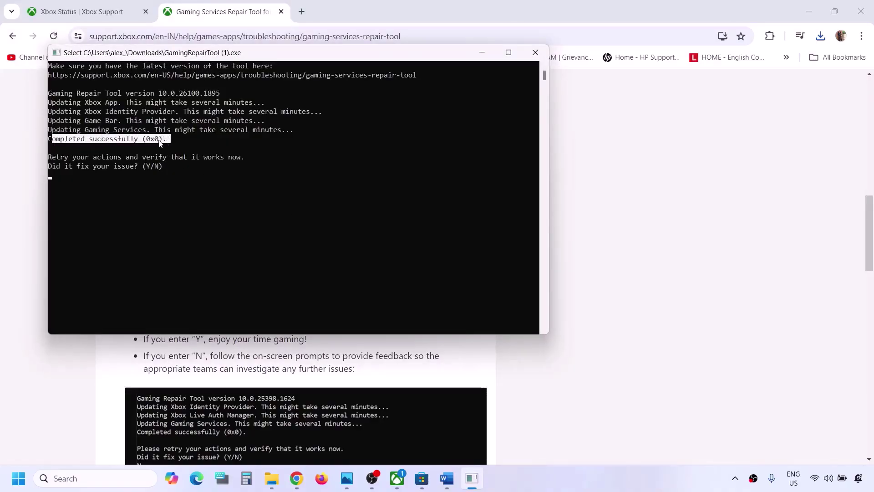
click(529, 56)
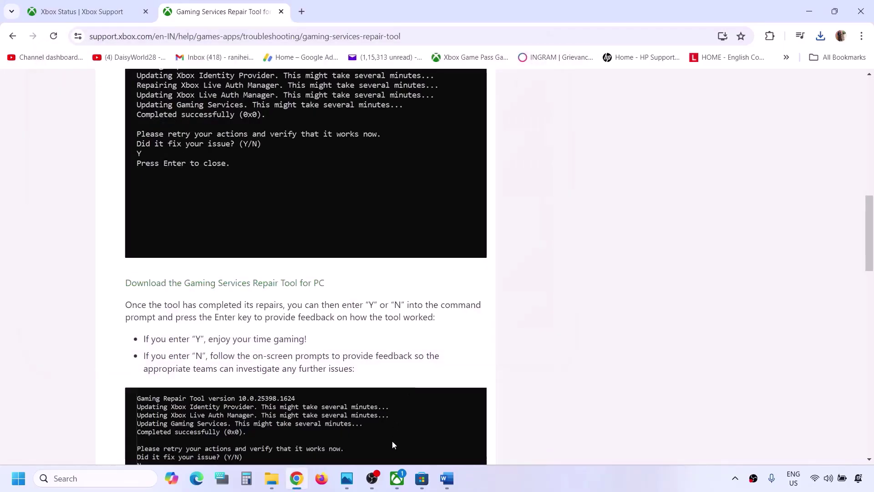
click(396, 479)
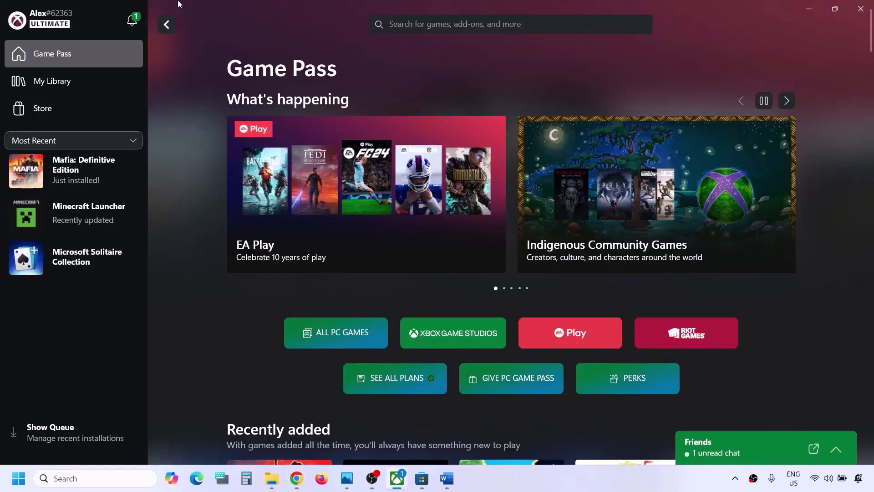
Run the Gaming Services Repair Tool from the profile's Support page until repair completes
click(73, 22)
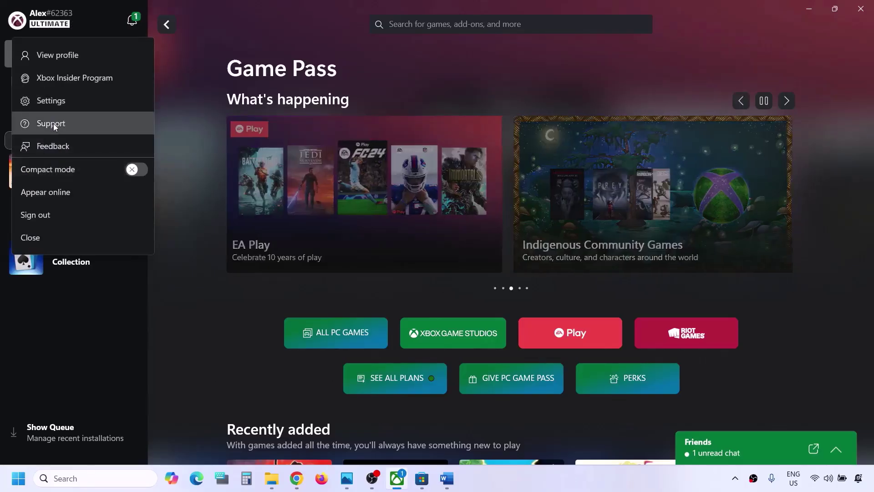
click(53, 123)
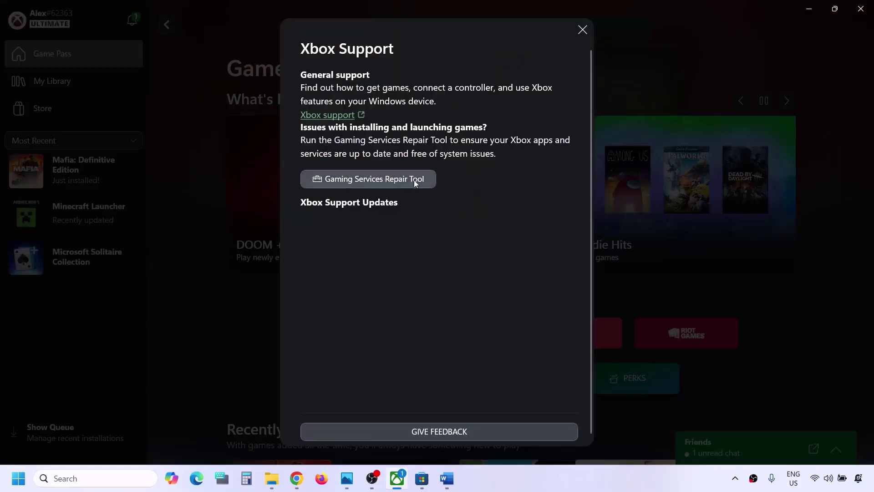
click(387, 182)
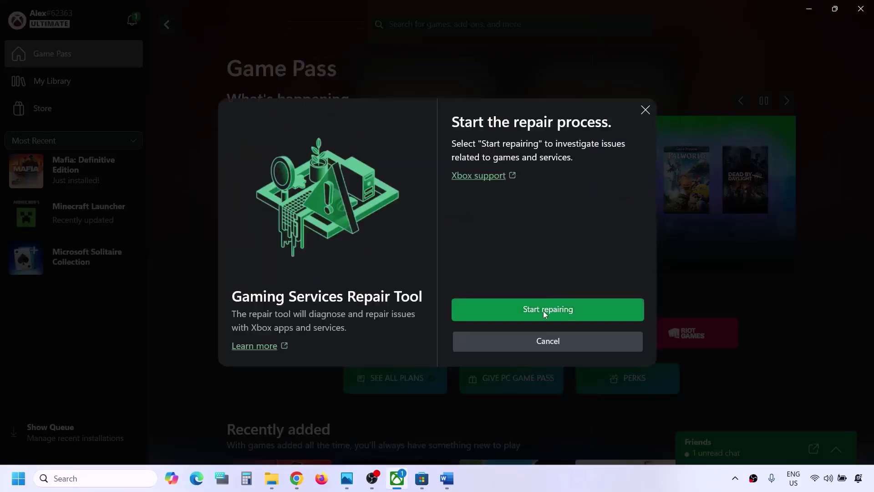
click(543, 311)
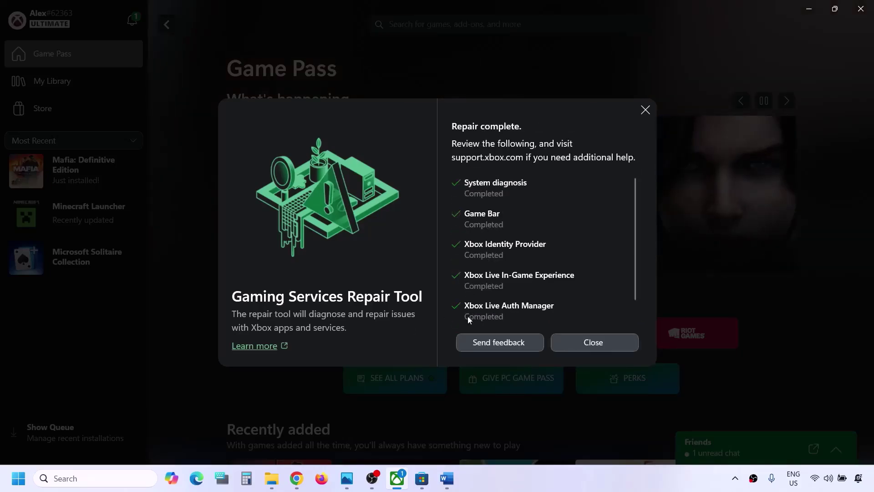
click(612, 343)
Take 'wsreset' from the Word notes and run it from Windows Search
click(447, 478)
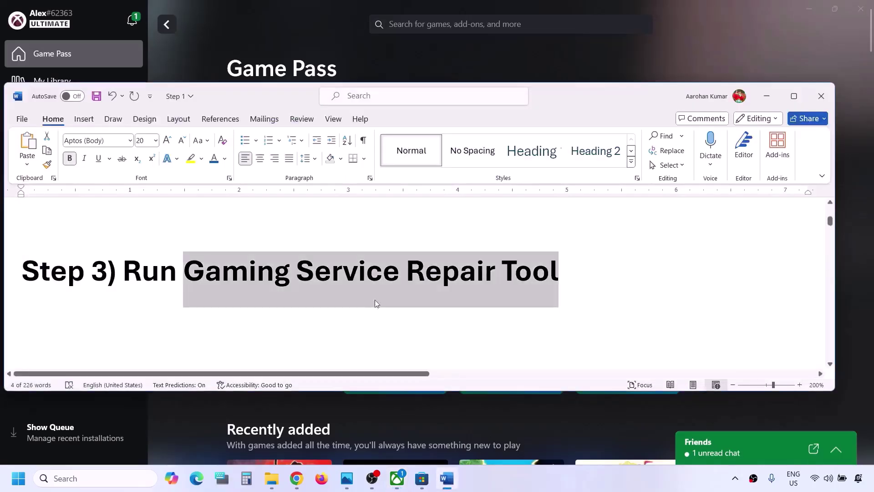
scroll(375, 303, down, 3)
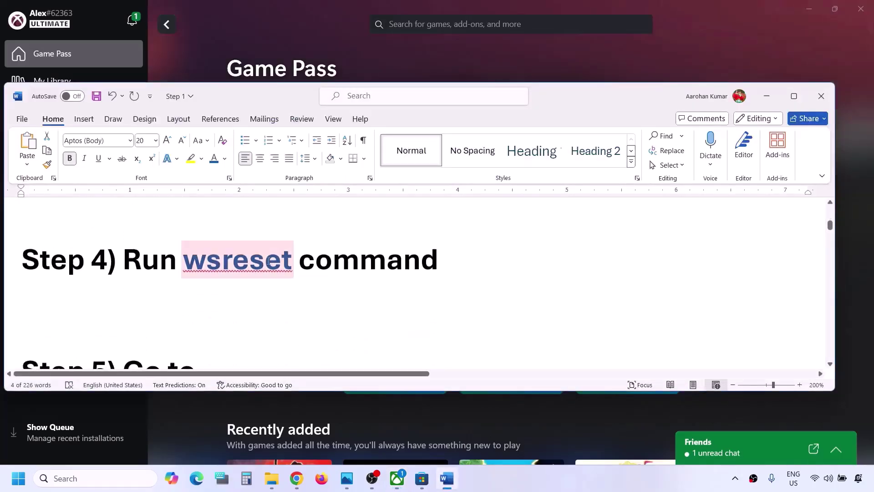
double_click(269, 261)
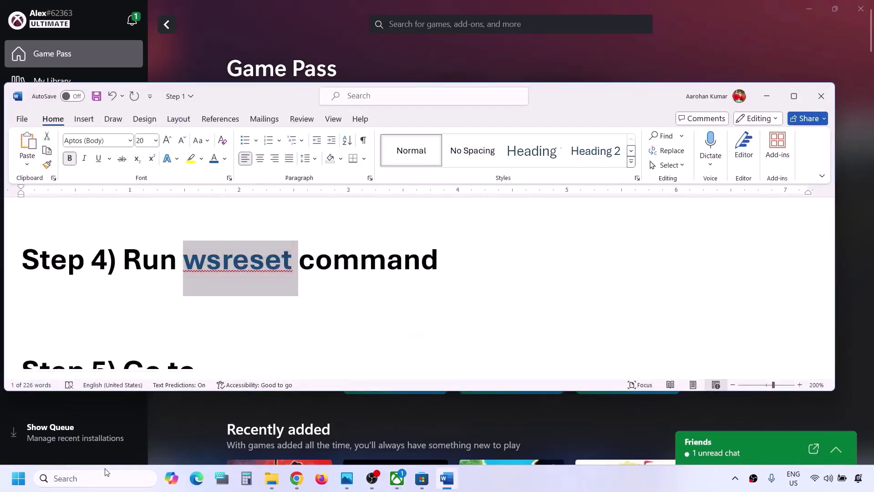
click(99, 478)
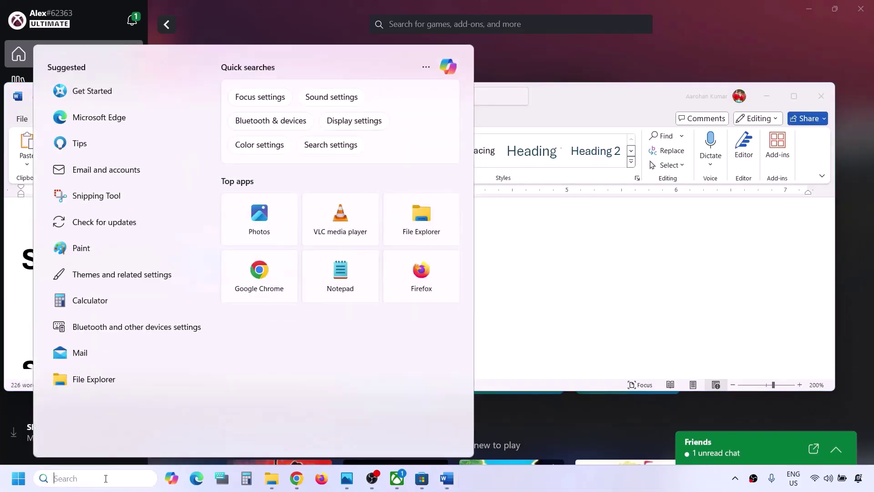
key(ctrl+v)
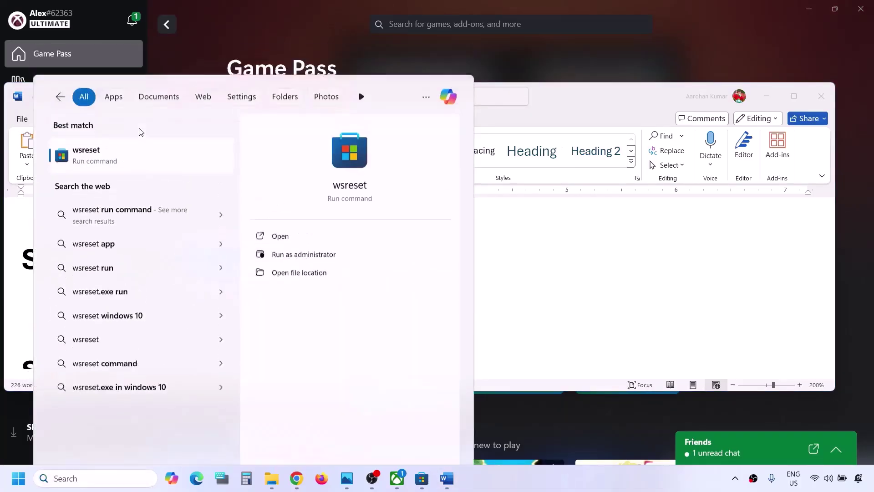
click(139, 130)
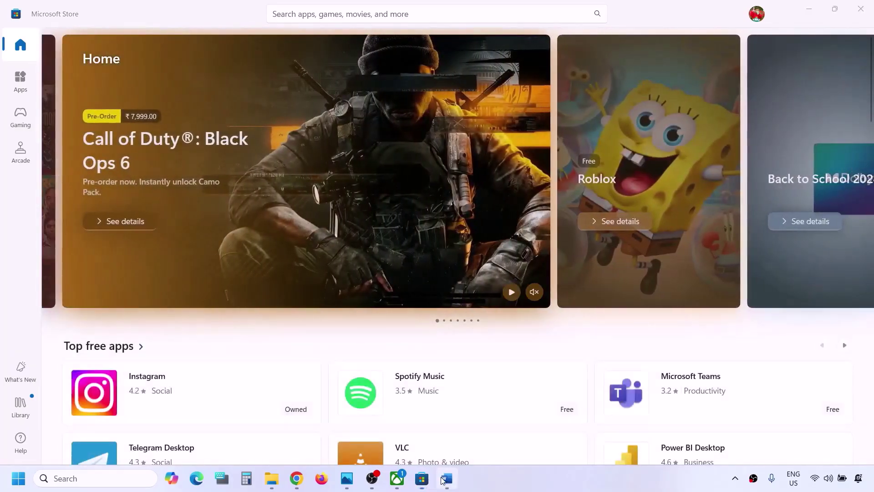
Select the TokenBroker folder path line in the Word notes
click(446, 479)
scroll(320, 253, down, 3)
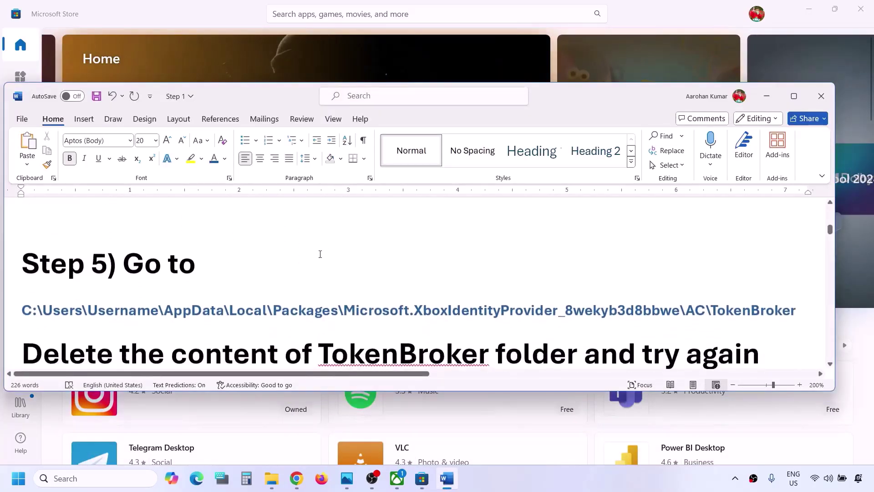
double_click(329, 301)
triple_click(329, 300)
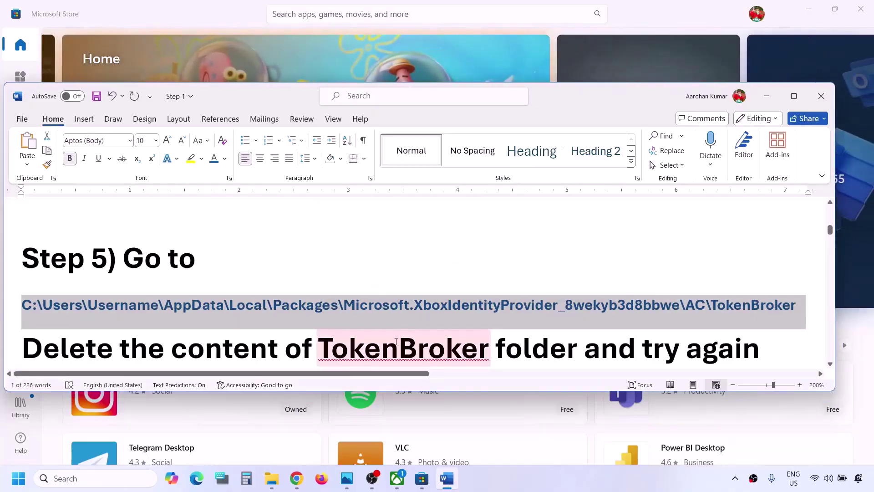
Open a maximized File Explorer window and browse to C:\Users and the user's profile folder
right_click(271, 478)
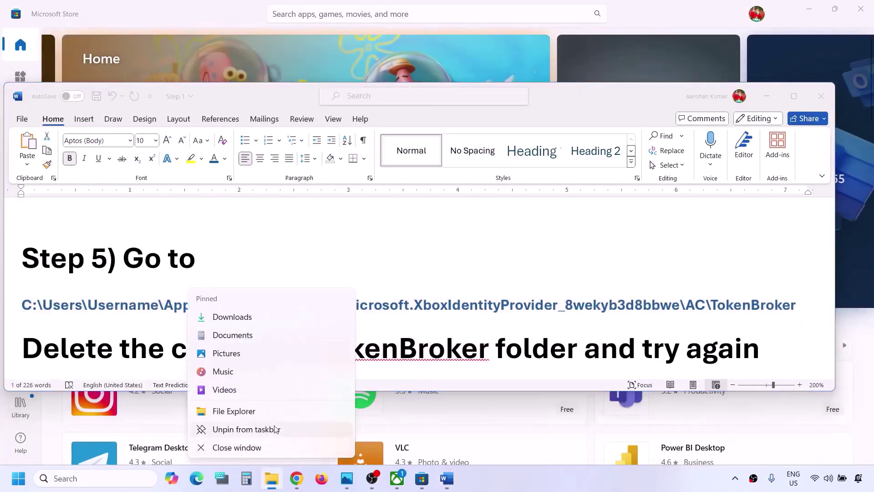
click(237, 411)
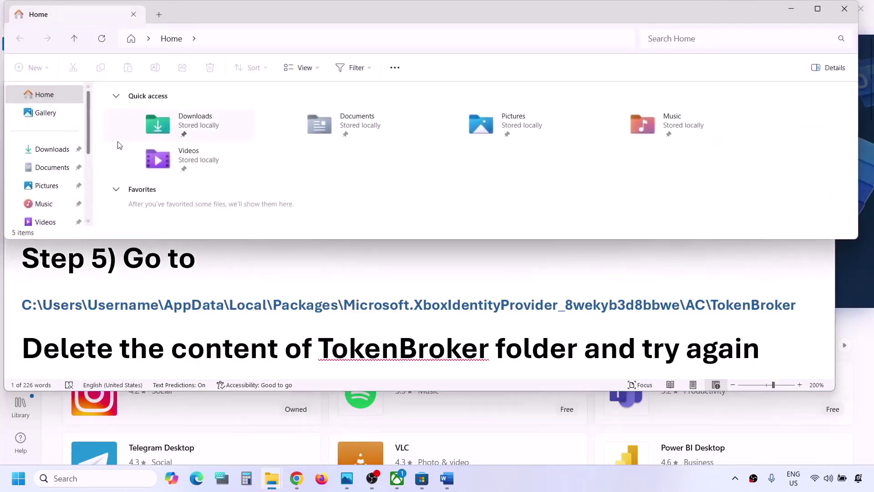
click(818, 9)
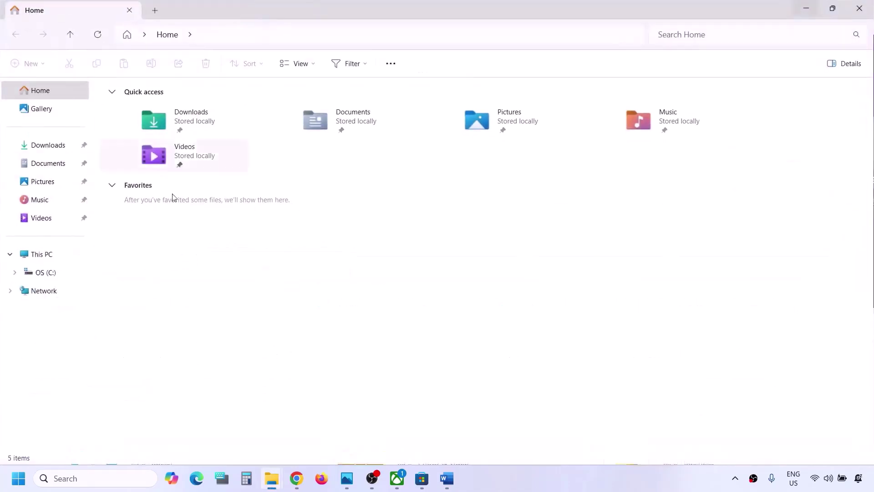
click(37, 254)
double_click(169, 114)
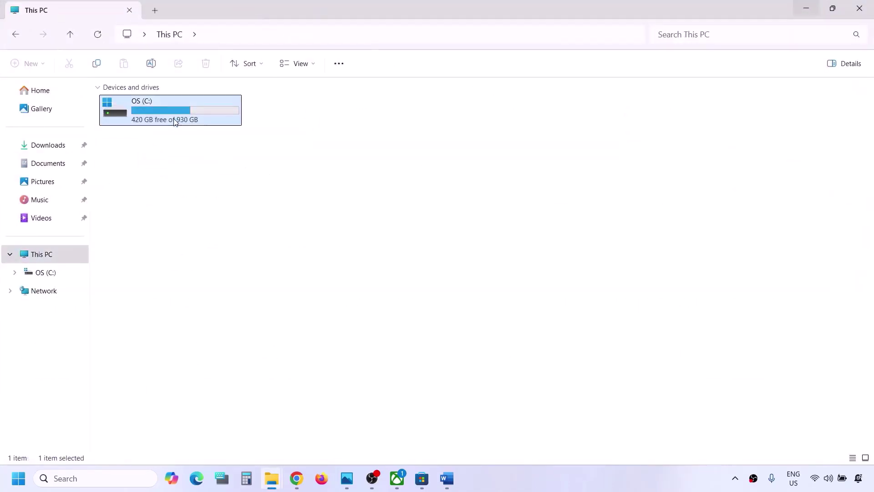
scroll(144, 307, down, 2)
click(122, 343)
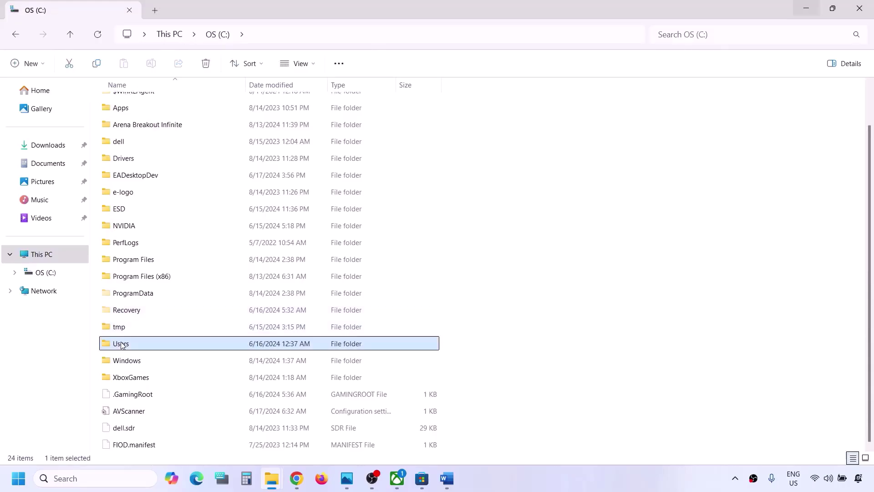
double_click(150, 346)
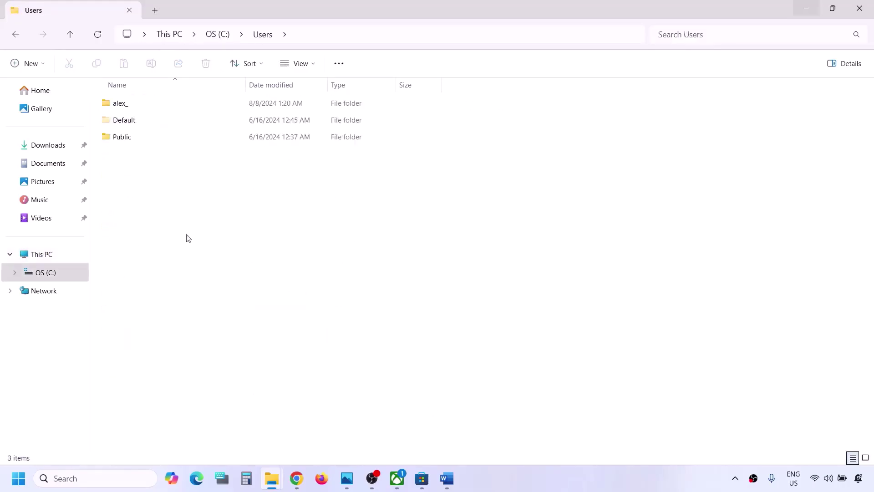
double_click(141, 104)
Show hidden items, open AppData\Local, and select the Packages folder
click(123, 192)
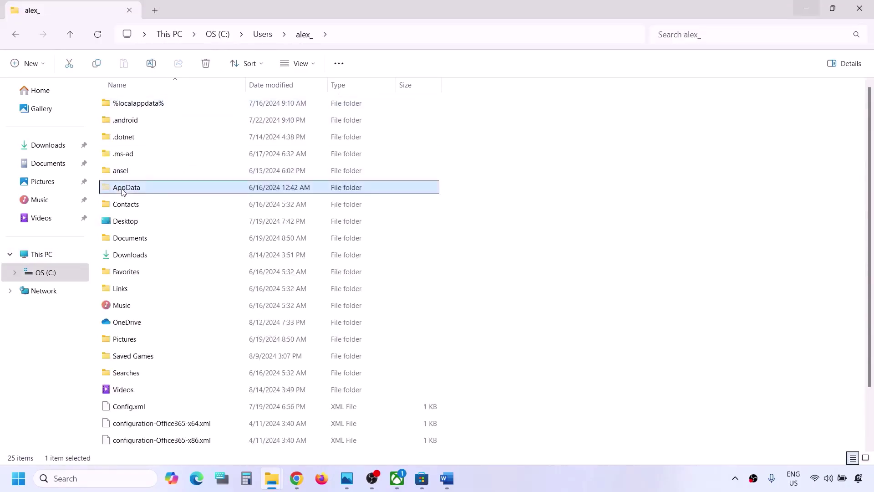
click(316, 68)
mouse_move(309, 277)
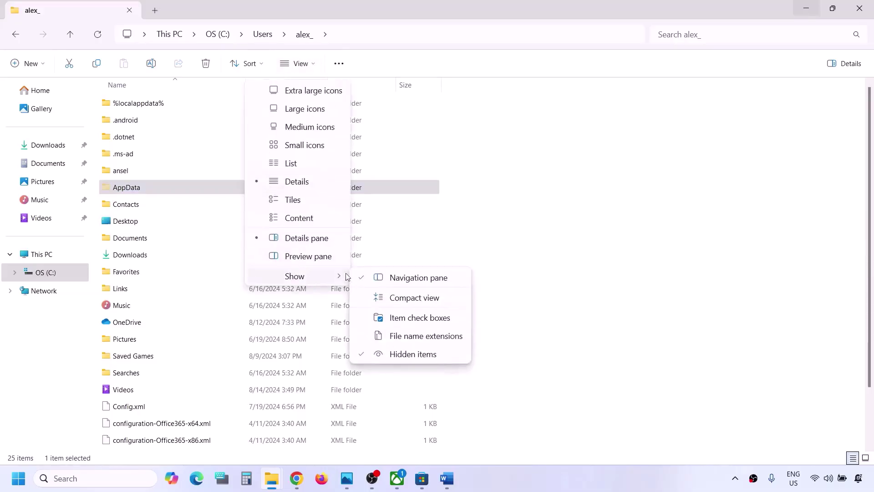
click(122, 187)
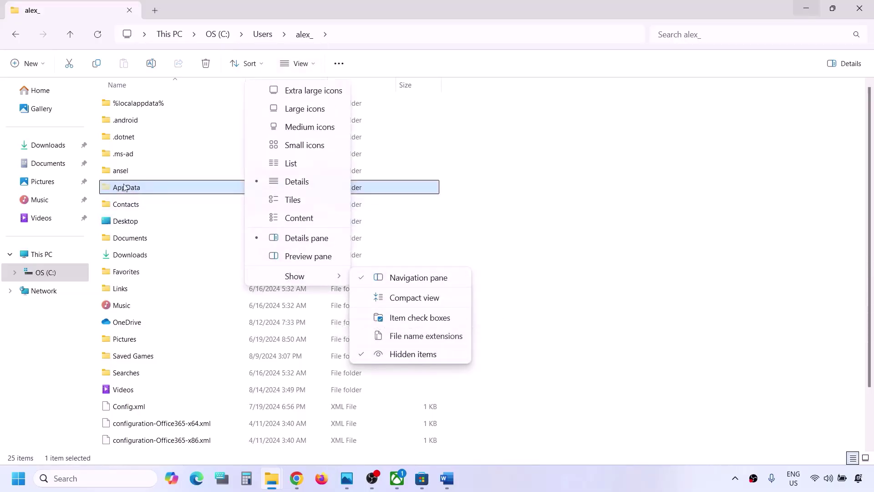
double_click(121, 187)
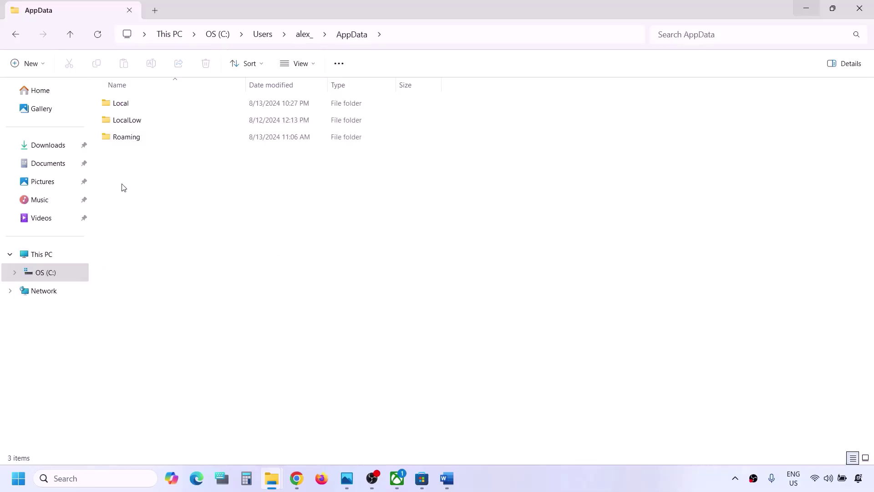
double_click(140, 106)
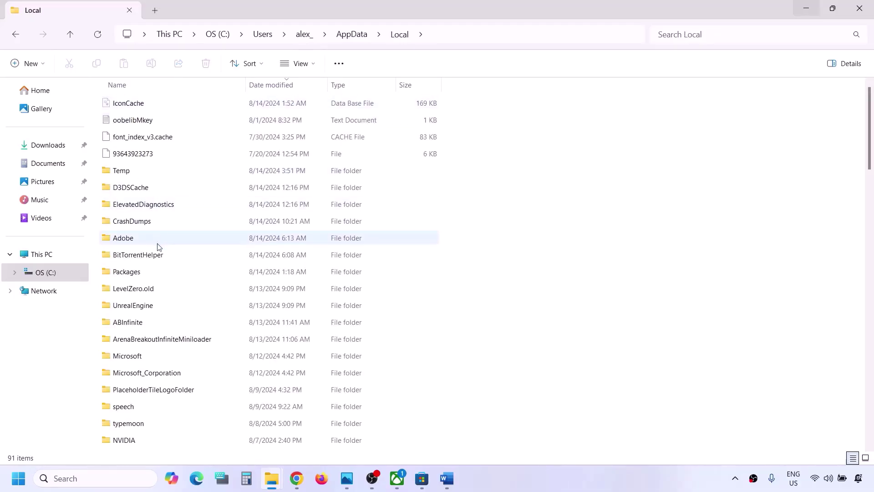
click(149, 274)
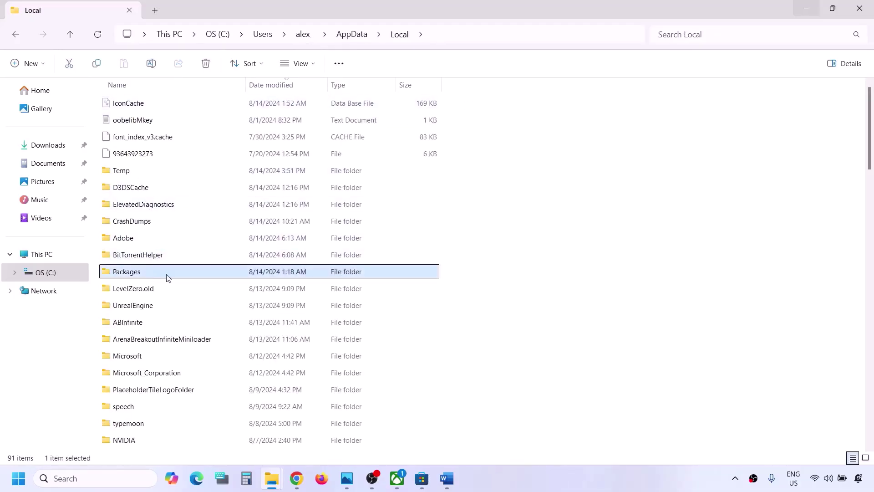
Open Packages and scroll down to select Microsoft.XboxIdentityProvider_8wekyb3d8bbwe
double_click(168, 278)
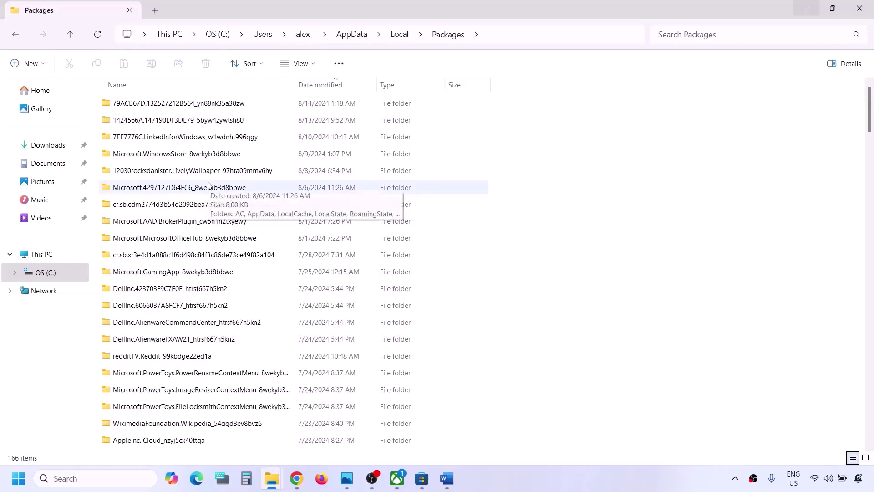
scroll(208, 184, down, 3)
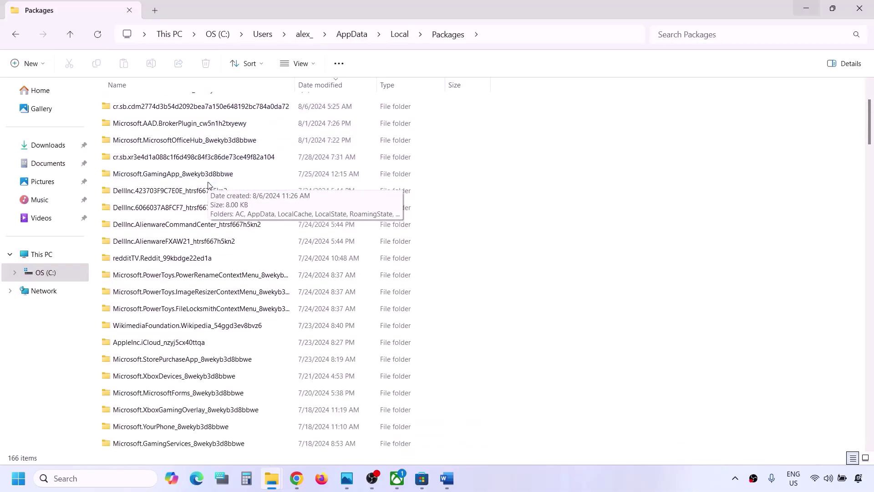
scroll(208, 185, down, 1)
scroll(208, 184, down, 1)
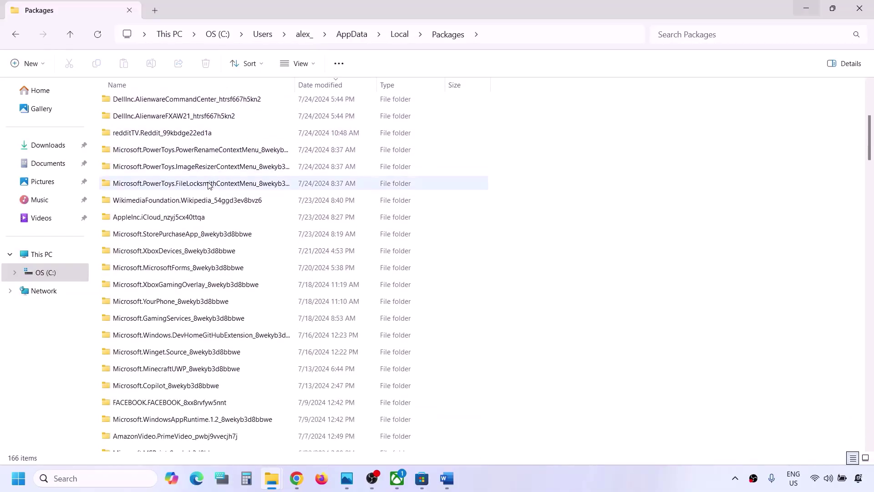
scroll(208, 184, down, 2)
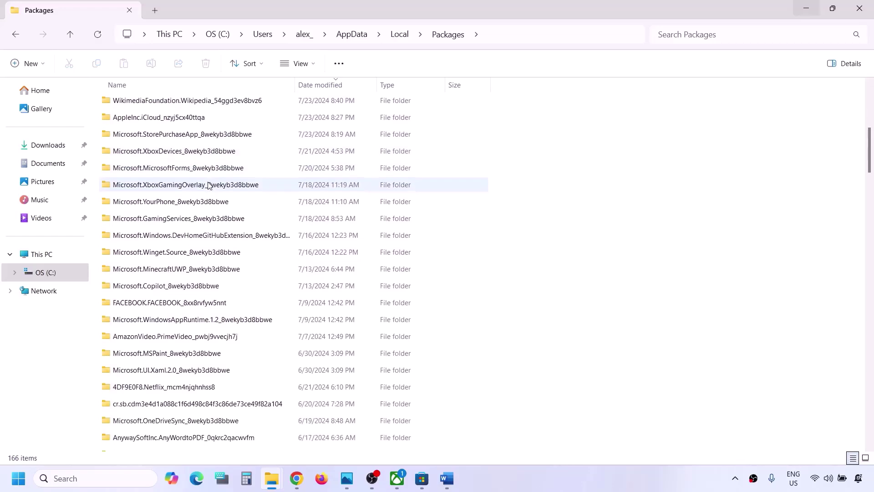
scroll(208, 184, down, 4)
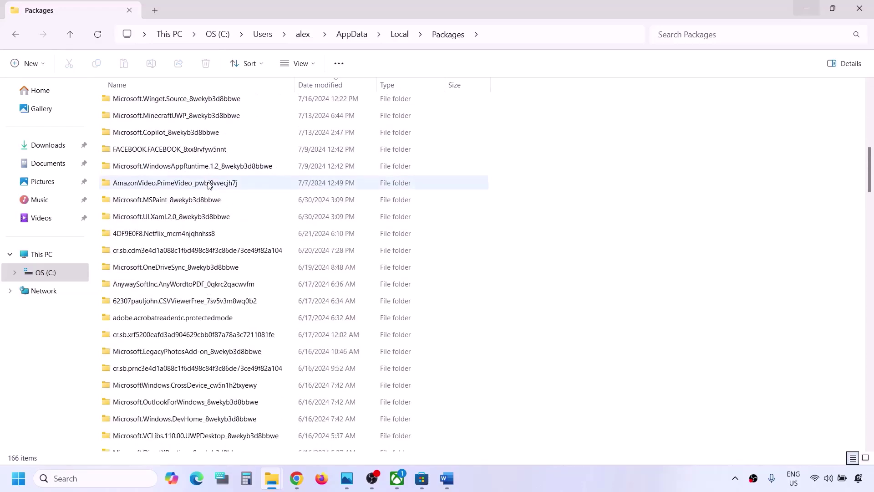
scroll(208, 184, down, 5)
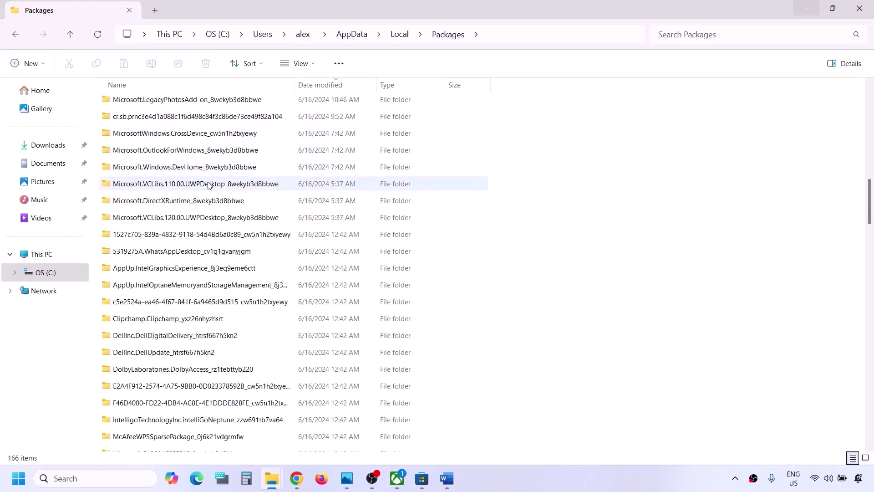
scroll(208, 185, down, 3)
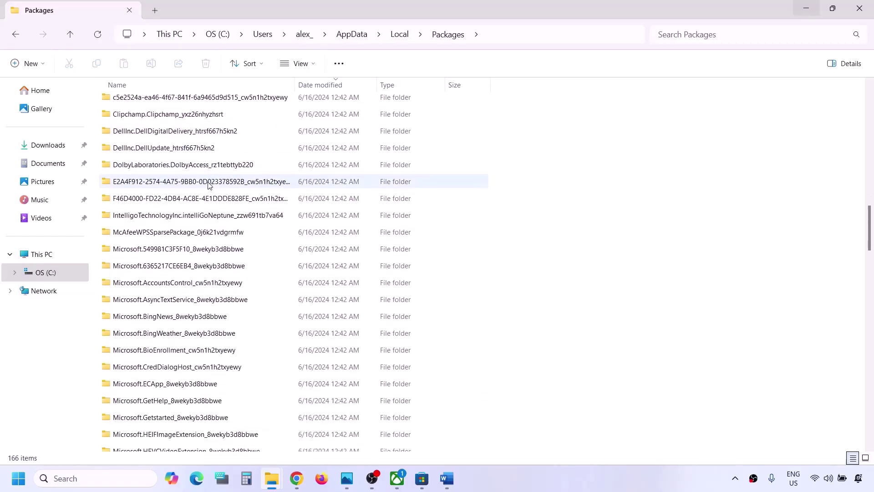
scroll(208, 185, down, 3)
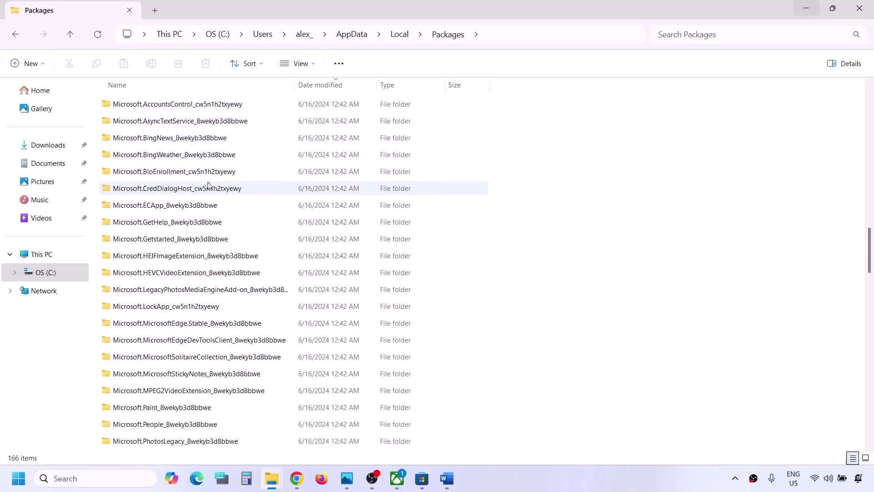
scroll(208, 185, down, 5)
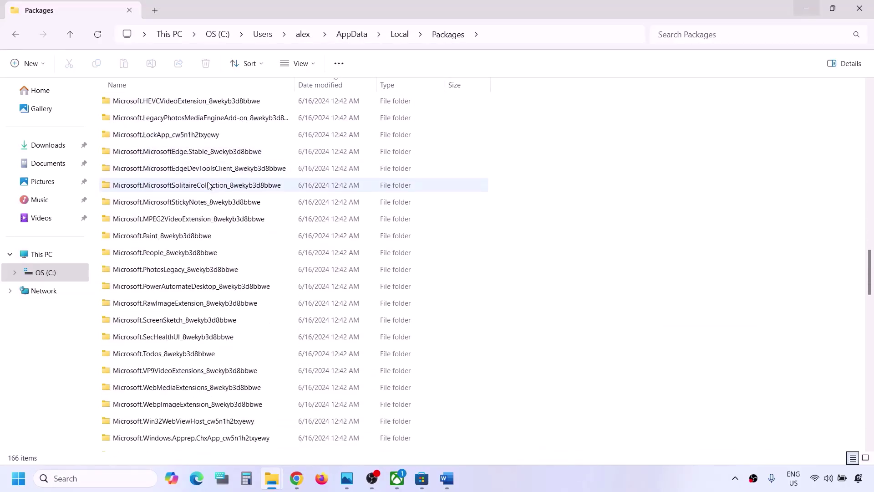
scroll(208, 184, down, 6)
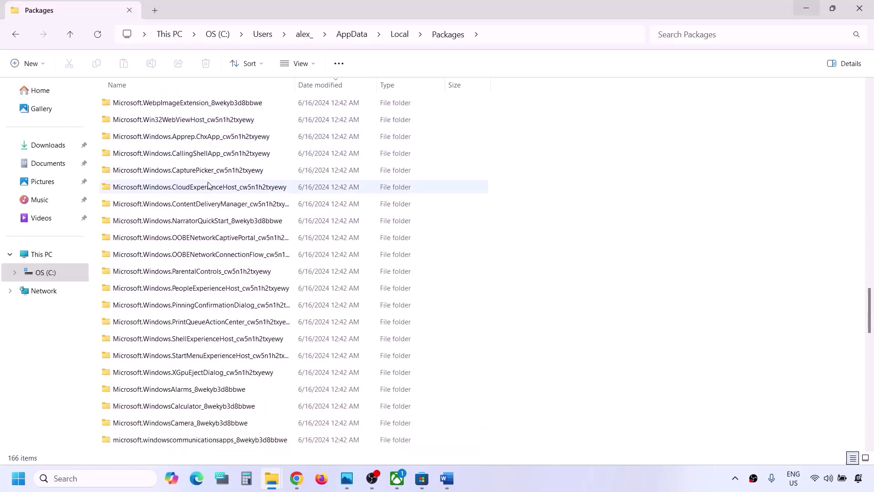
scroll(208, 184, down, 2)
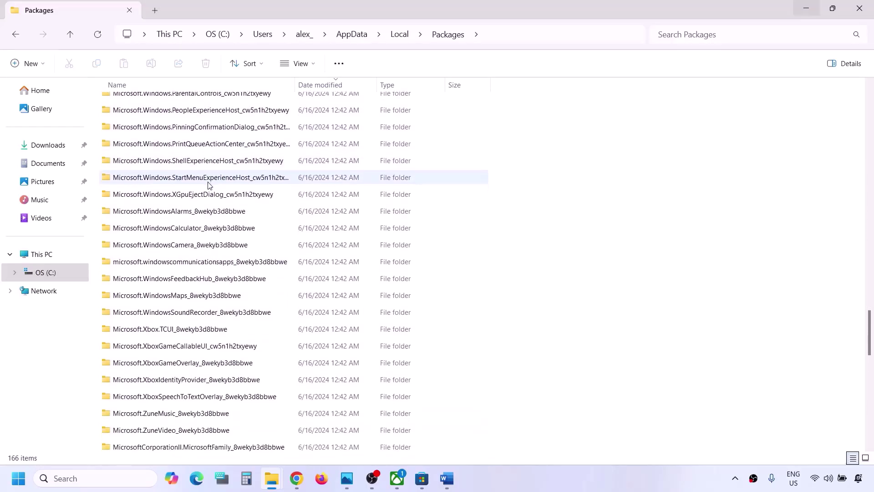
click(192, 380)
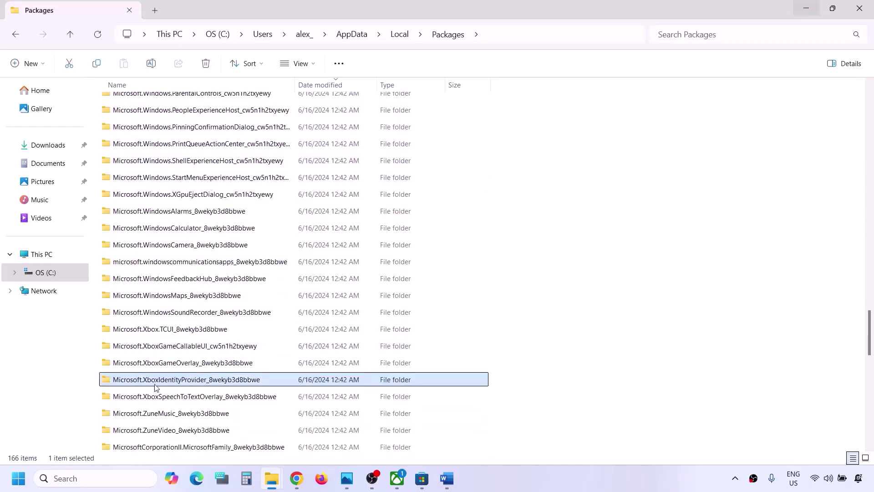
Open the XboxIdentityProvider package's AC\TokenBroker folder in File Explorer
double_click(221, 383)
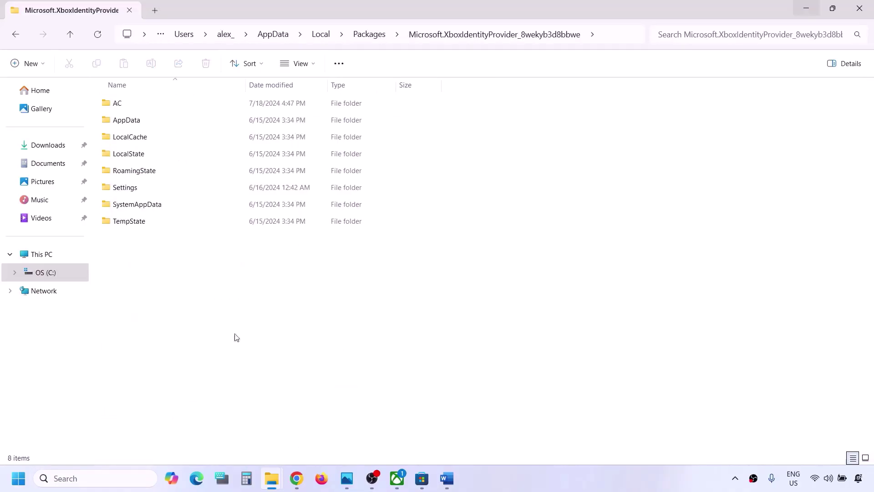
click(141, 106)
double_click(151, 108)
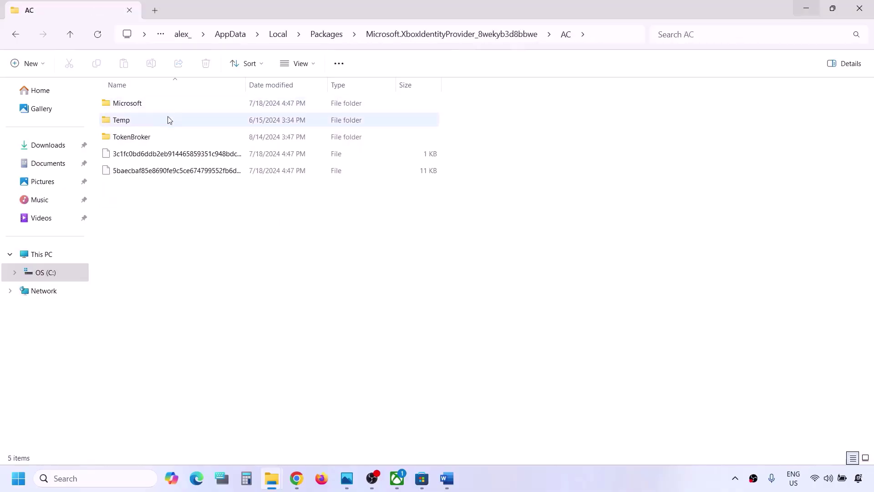
click(160, 138)
double_click(155, 141)
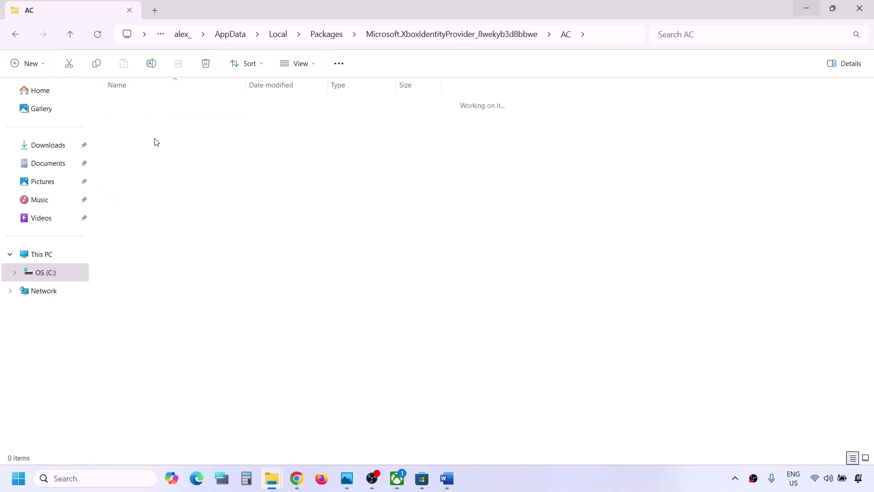
Select the Cache and Accounts folders inside TokenBroker and delete them
drag(356, 231, 97, 78)
click(521, 482)
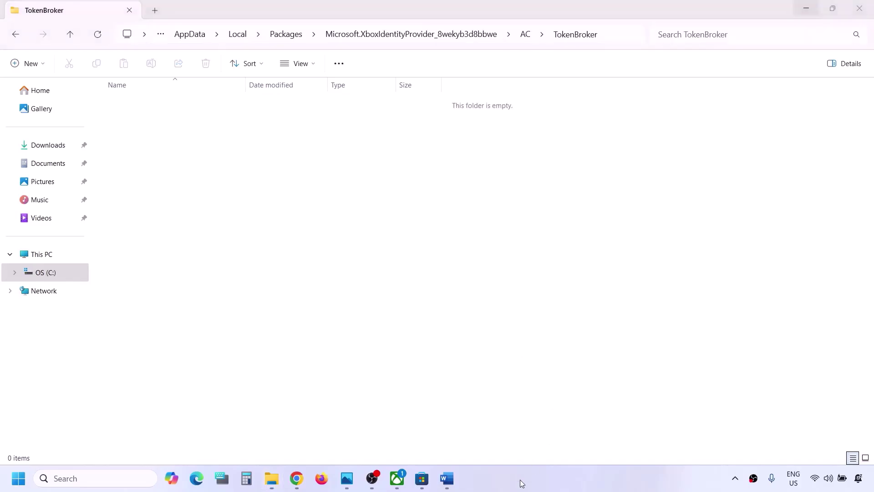
drag(230, 172, 129, 86)
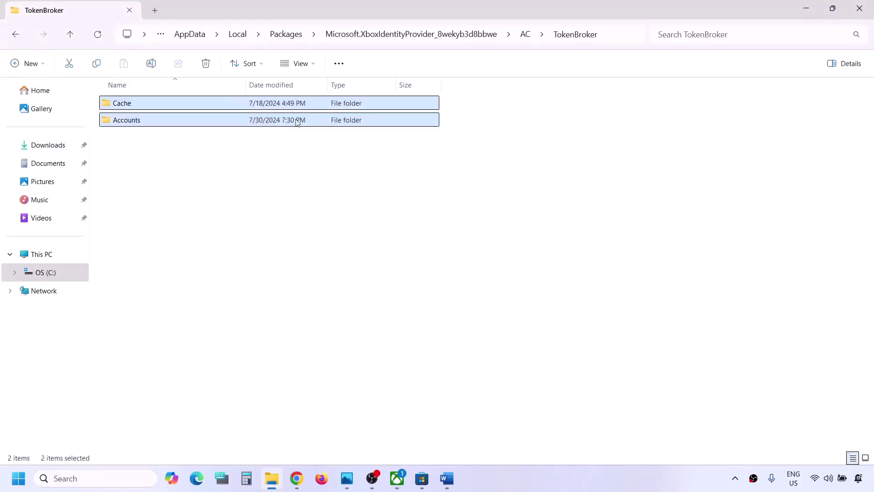
right_click(263, 105)
click(343, 115)
Maximize the Word notes and highlight the Step 6 heading on turning off automatic sign-in
click(447, 479)
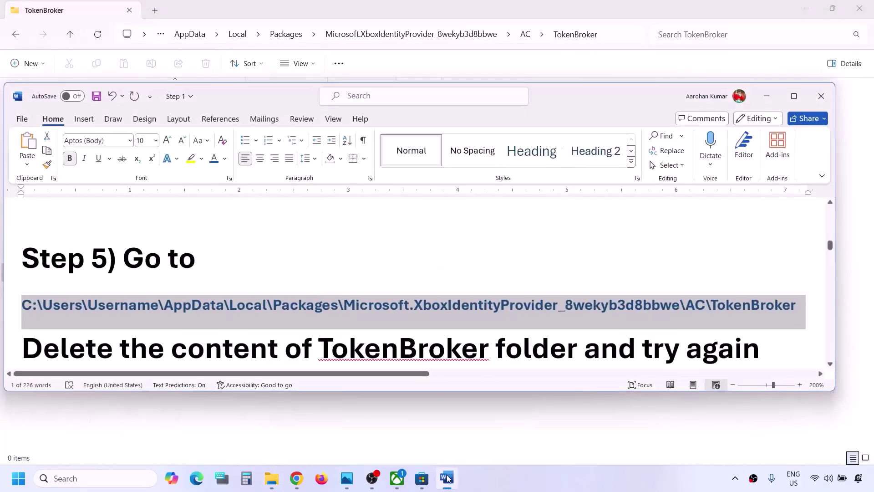
scroll(310, 294, down, 5)
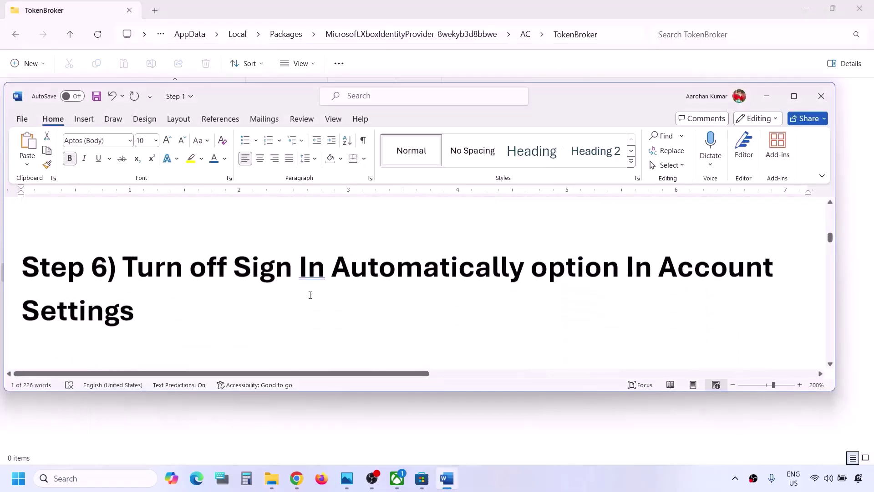
click(801, 100)
scroll(512, 235, up, 5)
scroll(513, 234, down, 3)
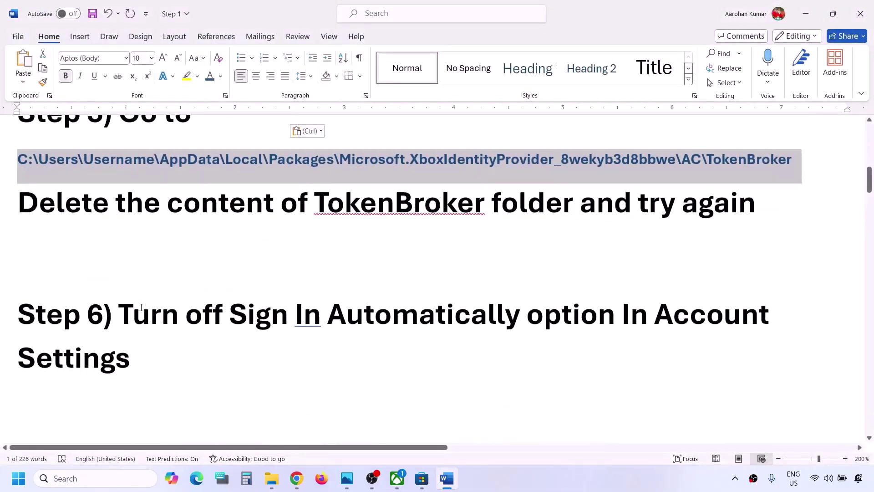
triple_click(140, 351)
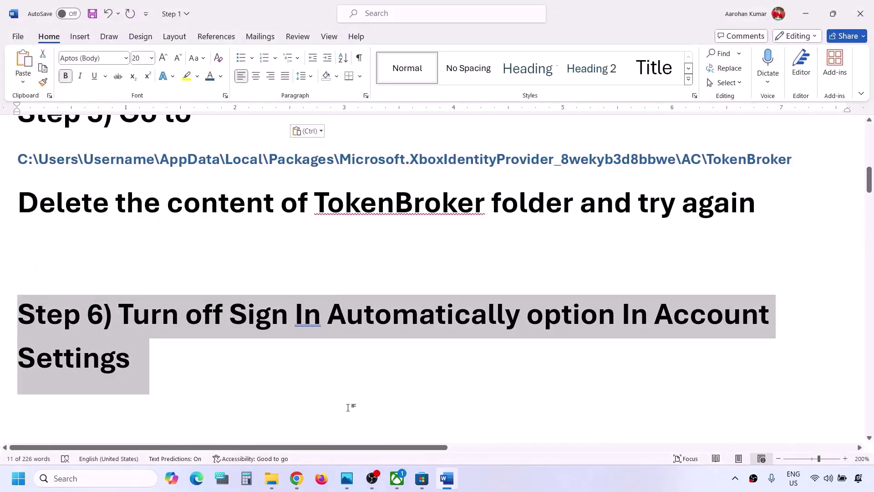
key(super+i)
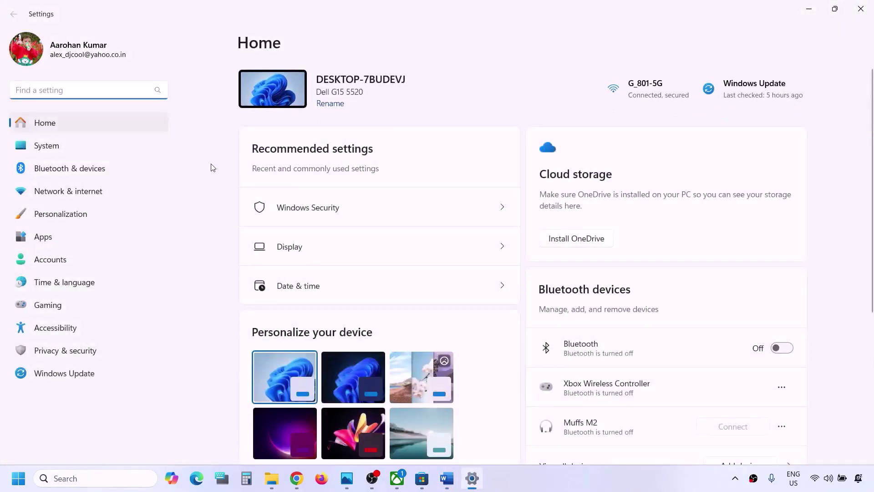
In Accounts > Sign-in options, toggle 'Use my sign-in info' after updates on and back Off
click(69, 264)
scroll(445, 248, down, 10)
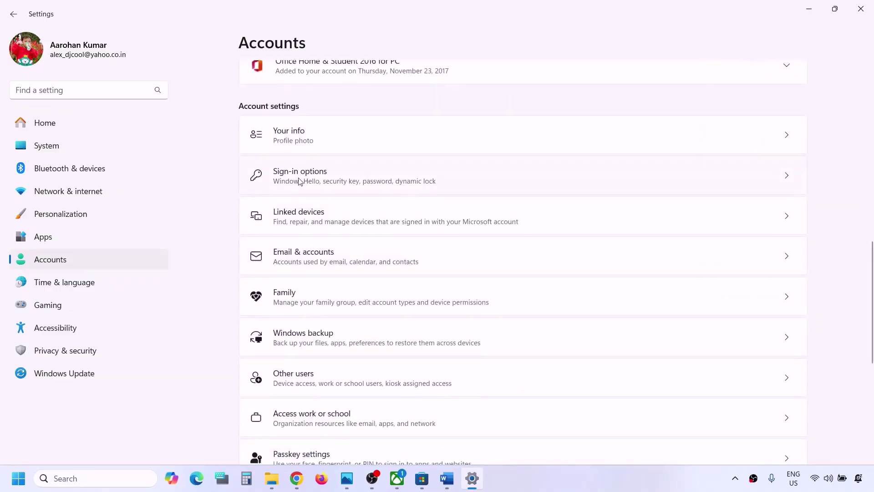
click(357, 169)
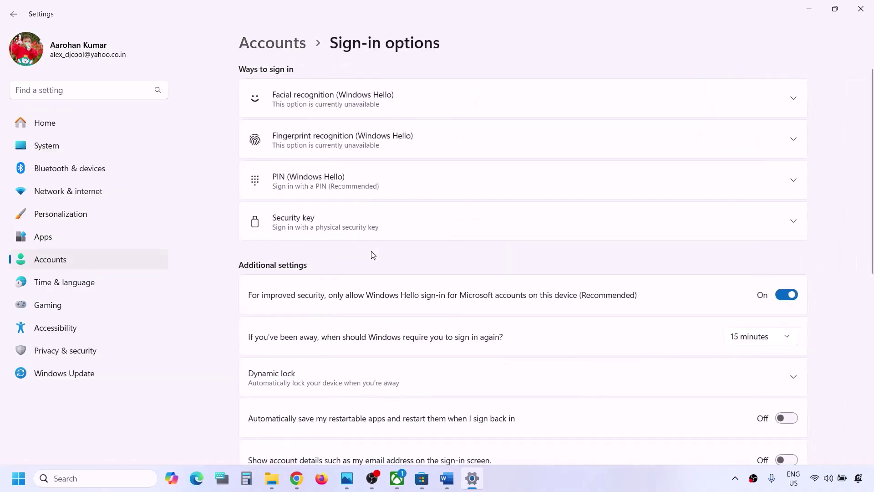
scroll(371, 253, down, 3)
scroll(372, 253, down, 1)
scroll(373, 254, up, 1)
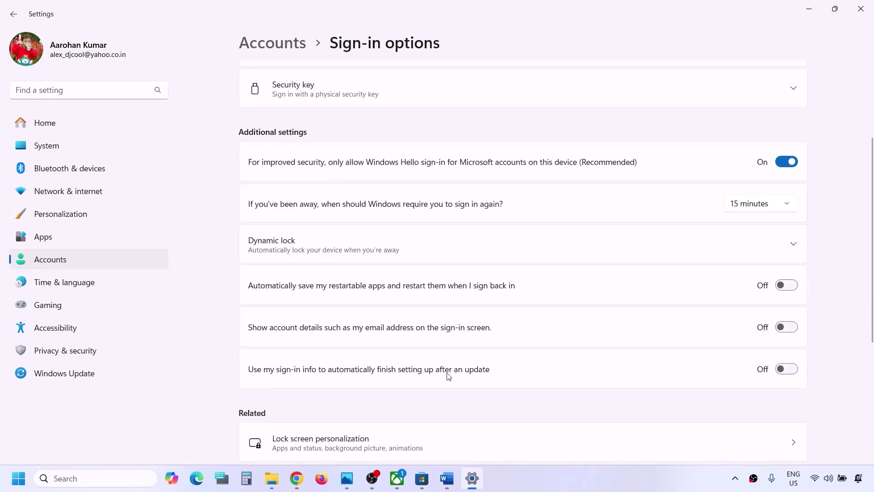
click(790, 369)
click(786, 373)
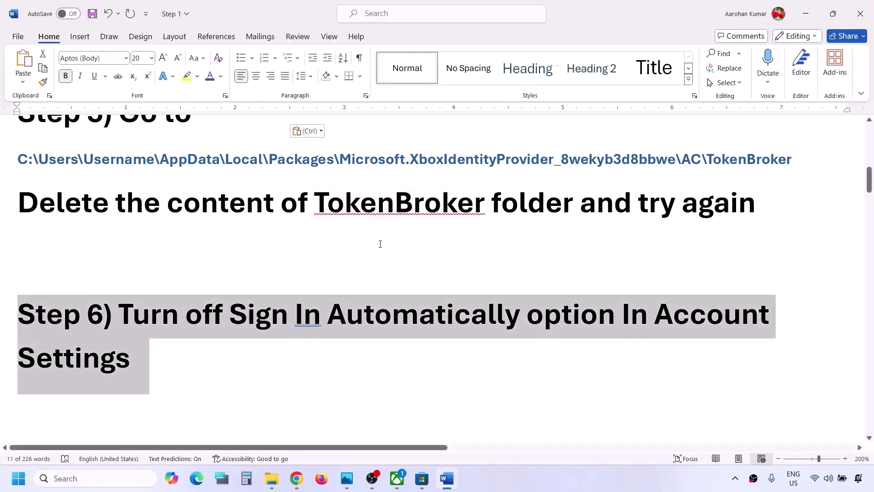
scroll(381, 246, down, 2)
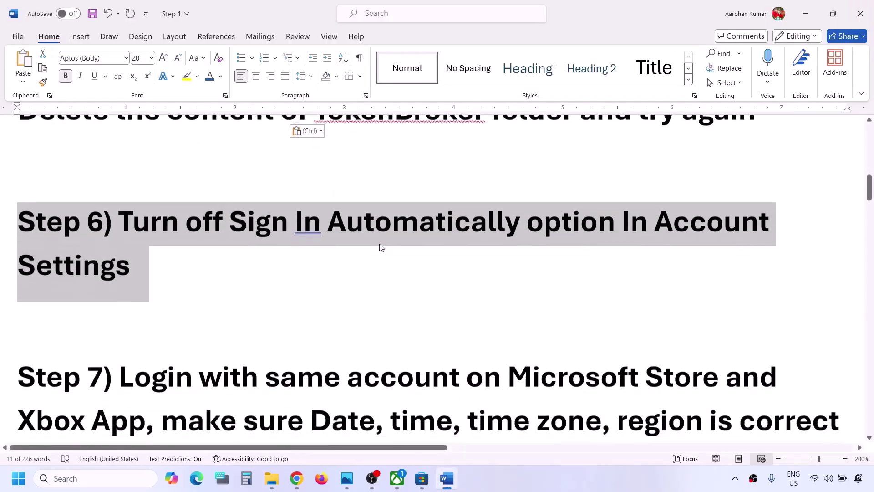
Sign in to Microsoft Store with the second listed Microsoft account, verifying with the Windows Security PIN
scroll(382, 247, down, 2)
drag(122, 273, 146, 323)
click(428, 486)
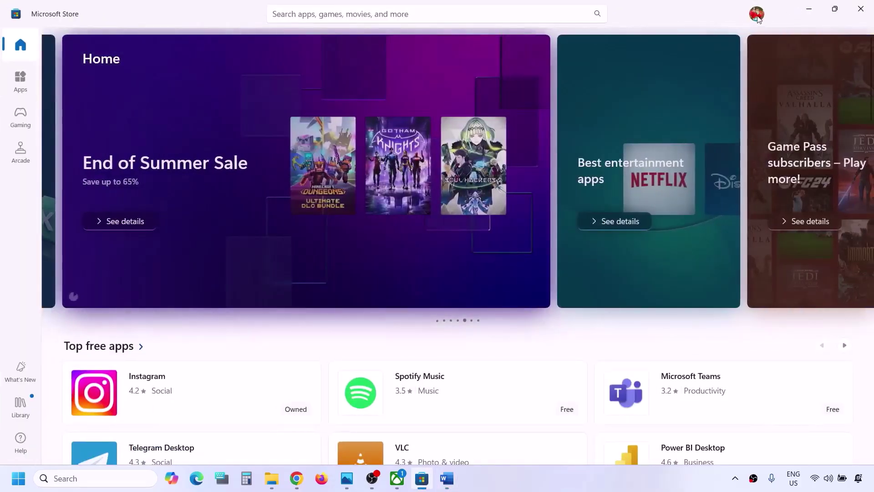
click(757, 15)
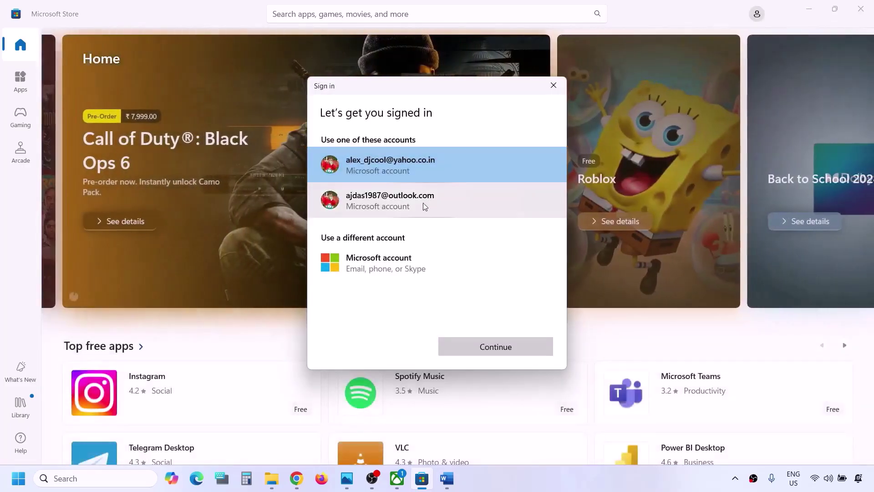
click(399, 207)
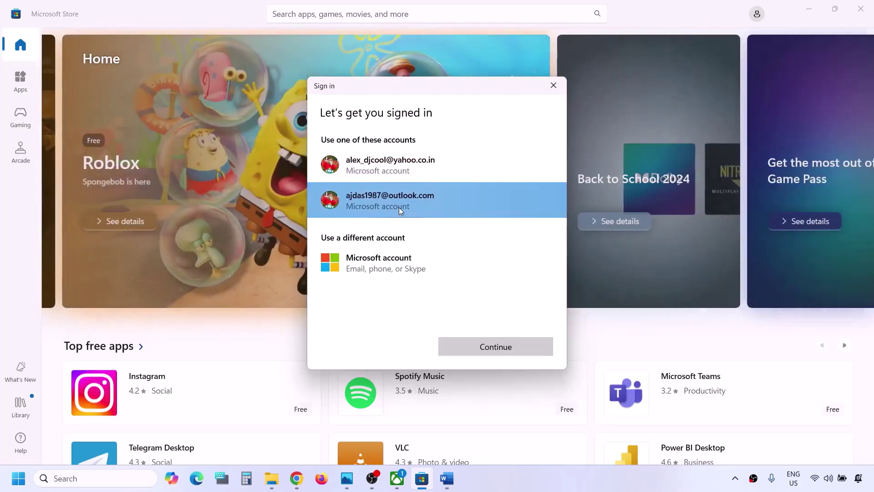
click(520, 347)
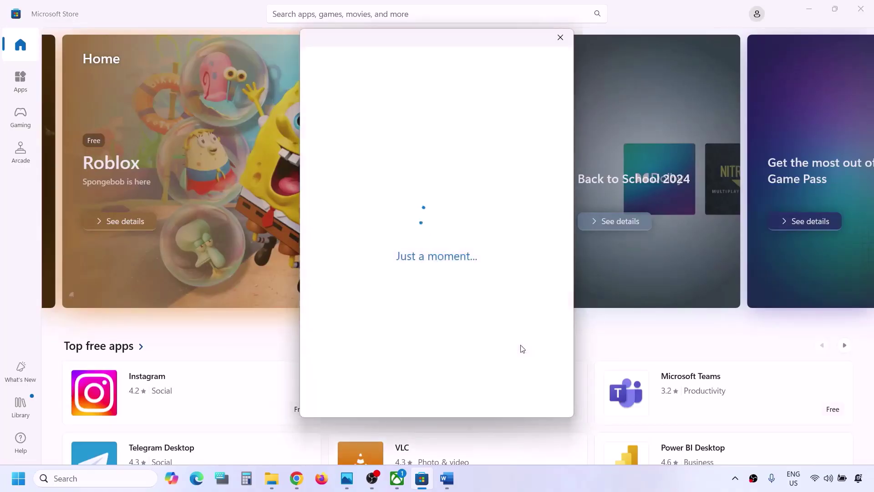
text(****)
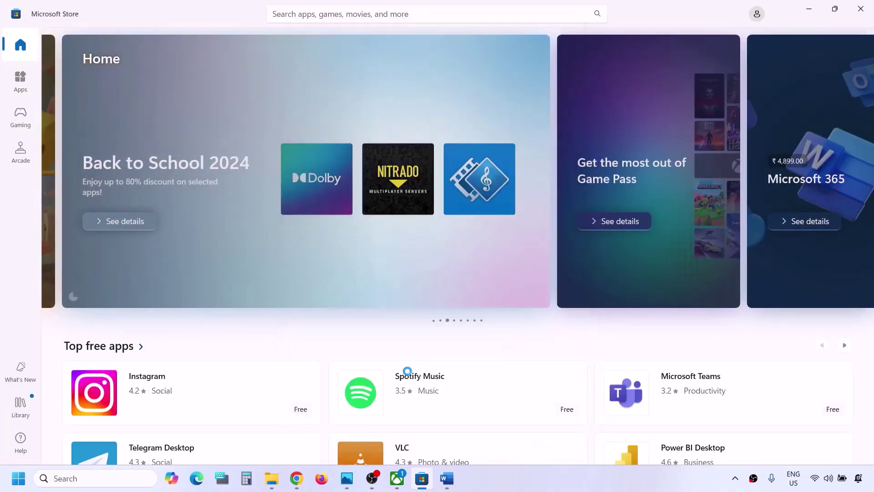
Sign out of the Xbox app and sign back in with the same second Microsoft account
click(397, 484)
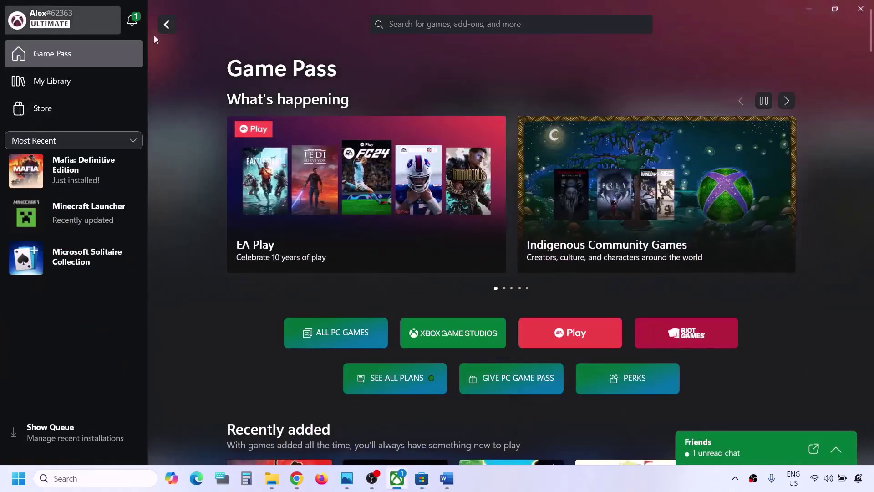
click(56, 24)
click(47, 221)
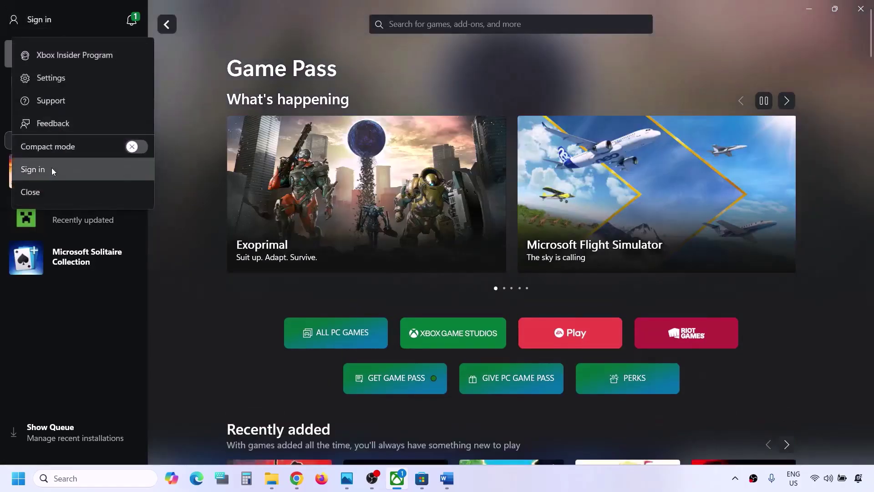
click(50, 175)
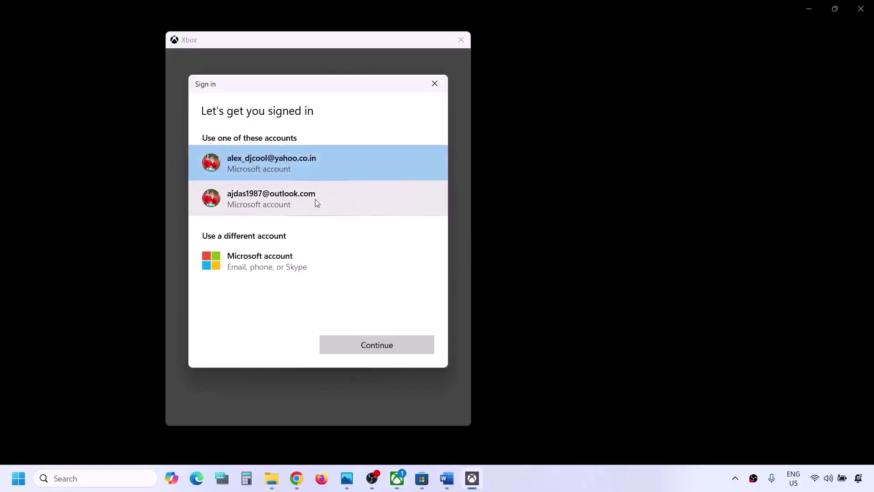
click(316, 202)
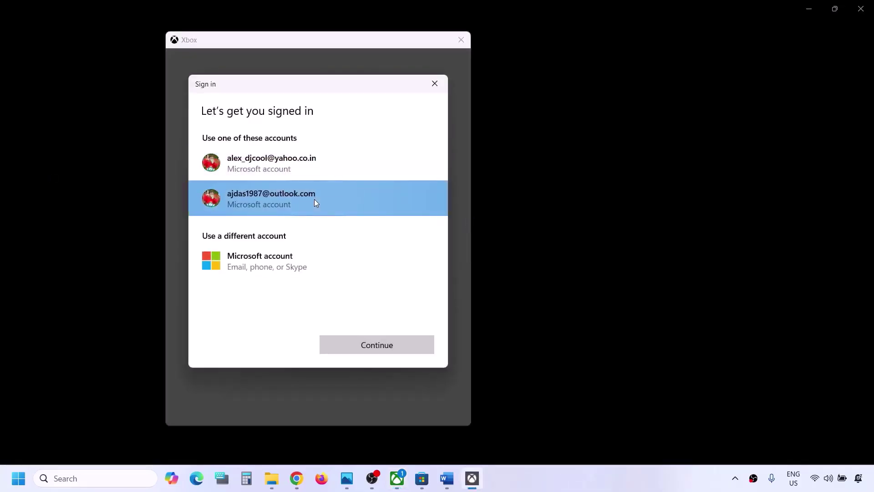
click(380, 346)
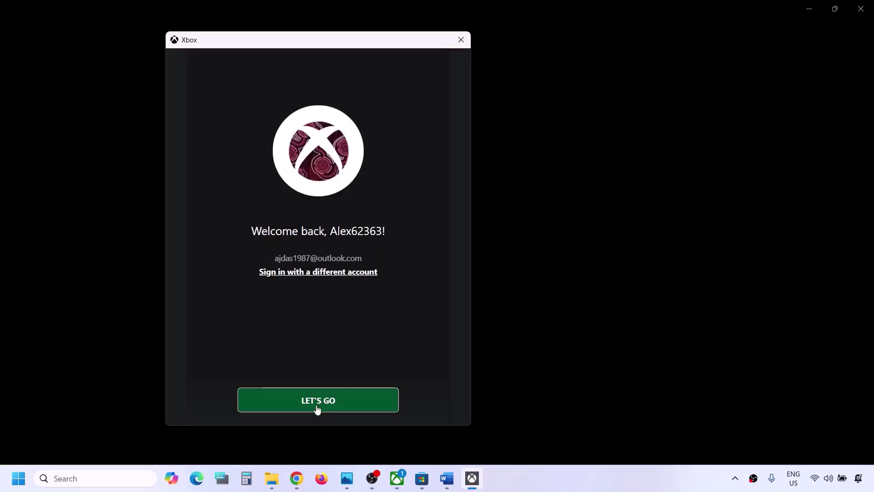
click(316, 410)
click(447, 478)
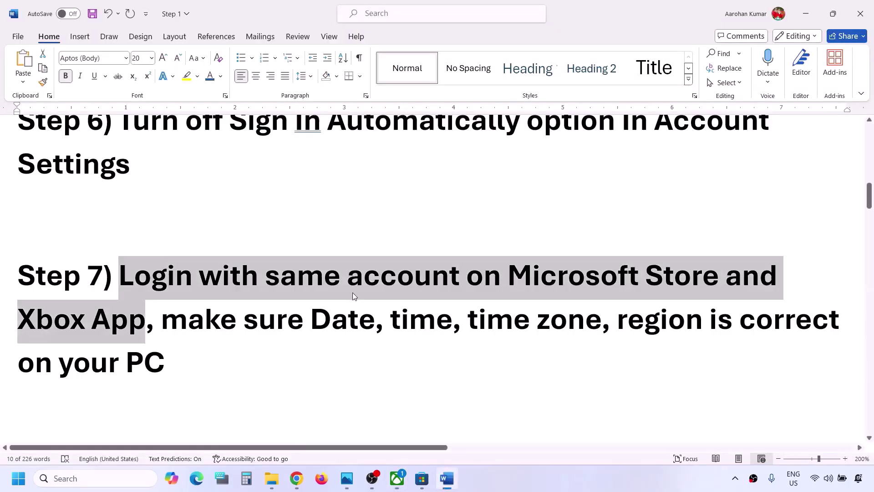
Check the Date & time settings are synced with time.windows.com
drag(163, 324, 529, 347)
drag(202, 361, 189, 365)
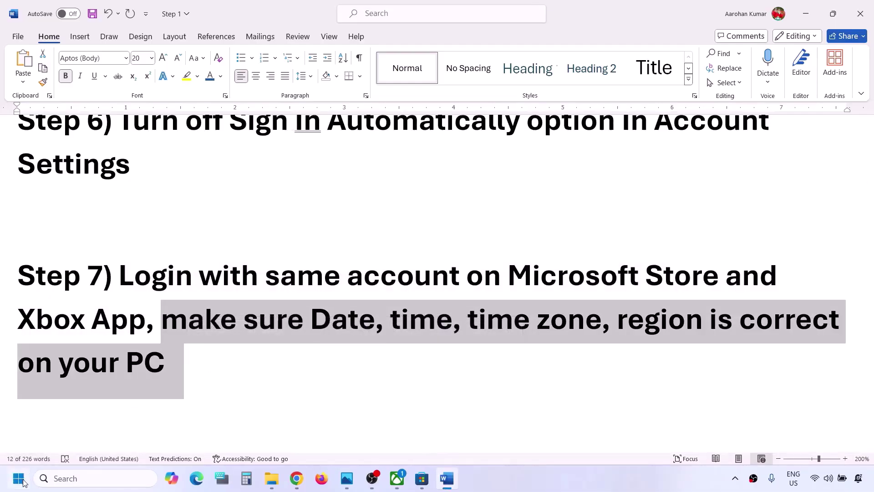
click(18, 478)
click(260, 195)
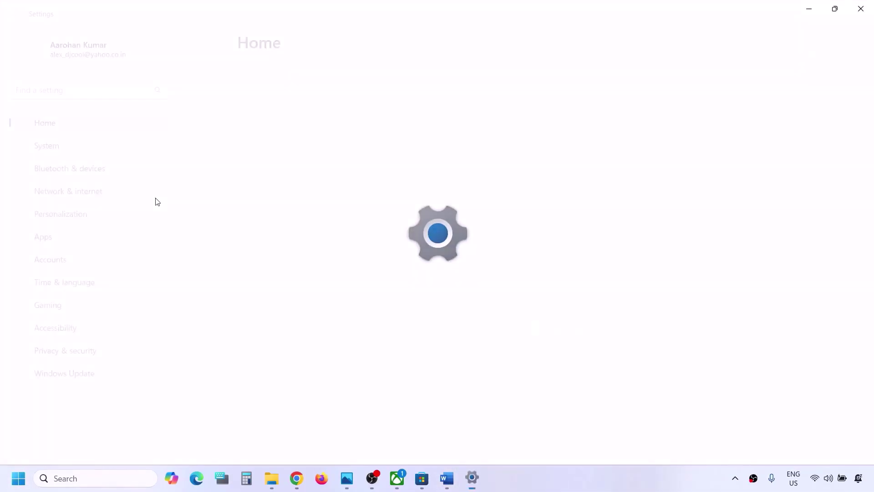
click(61, 283)
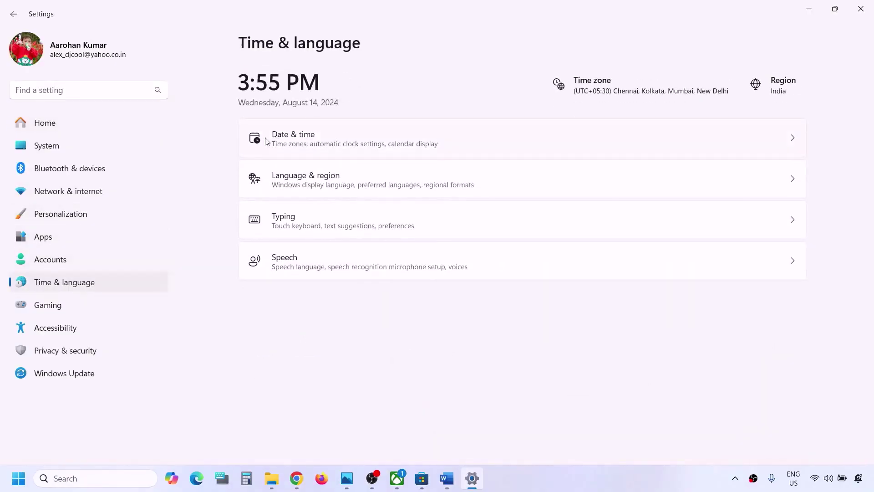
click(310, 140)
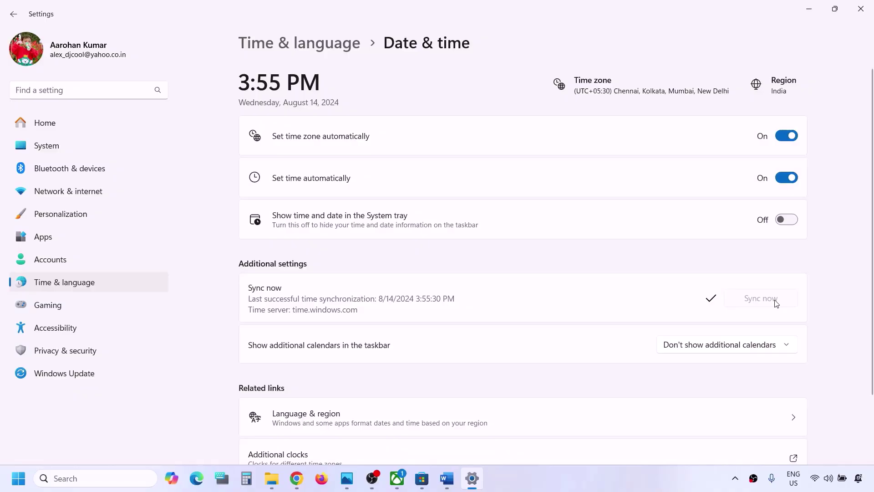
Confirm India as the country or region in Language & region, then close Settings
click(129, 284)
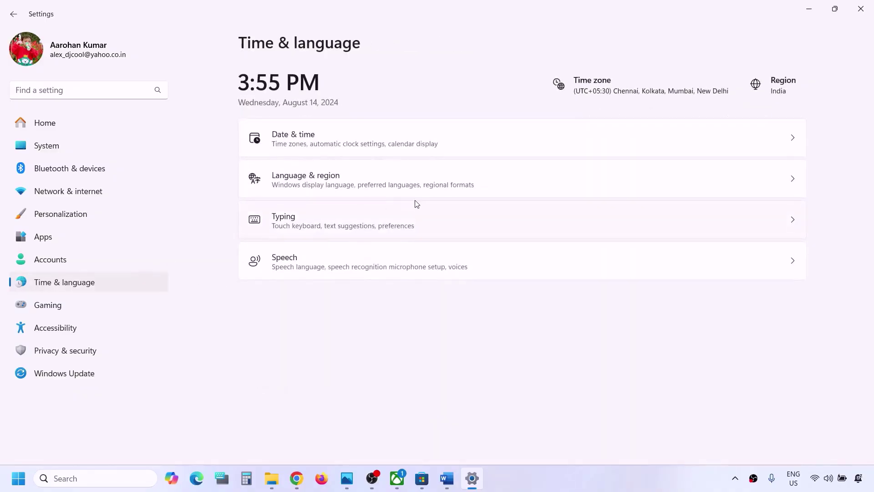
click(322, 182)
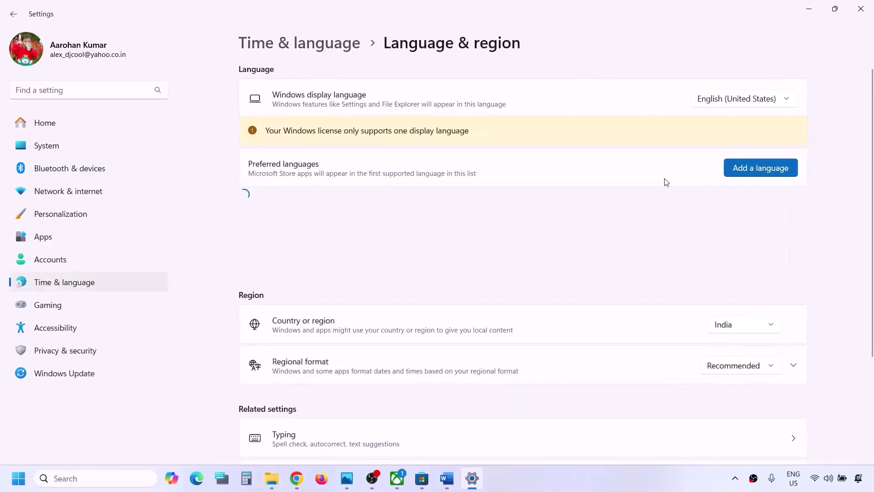
click(736, 330)
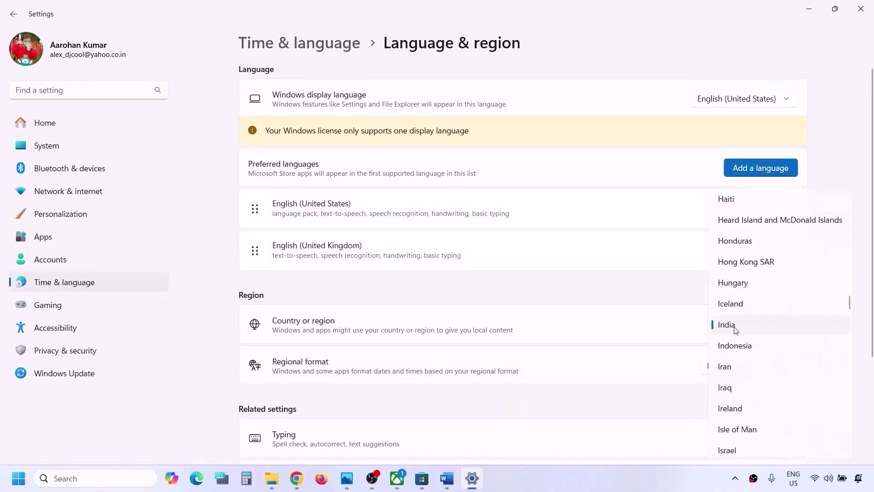
click(737, 325)
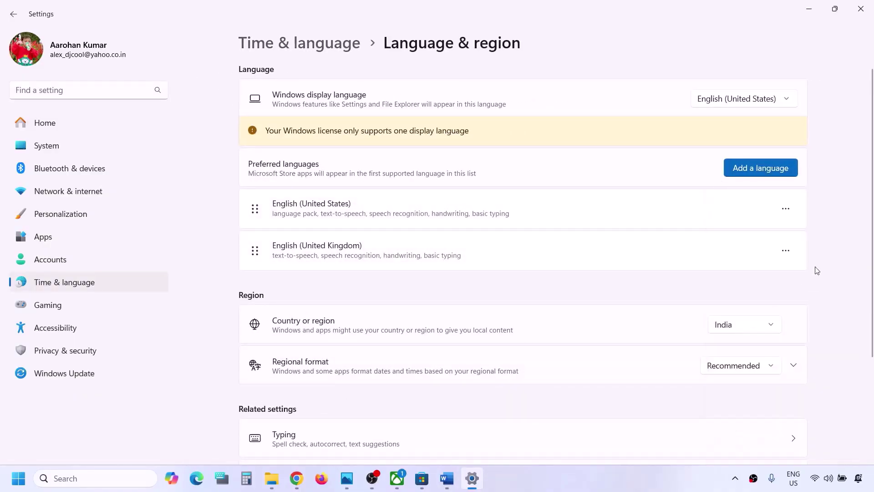
click(867, 8)
scroll(429, 268, down, 5)
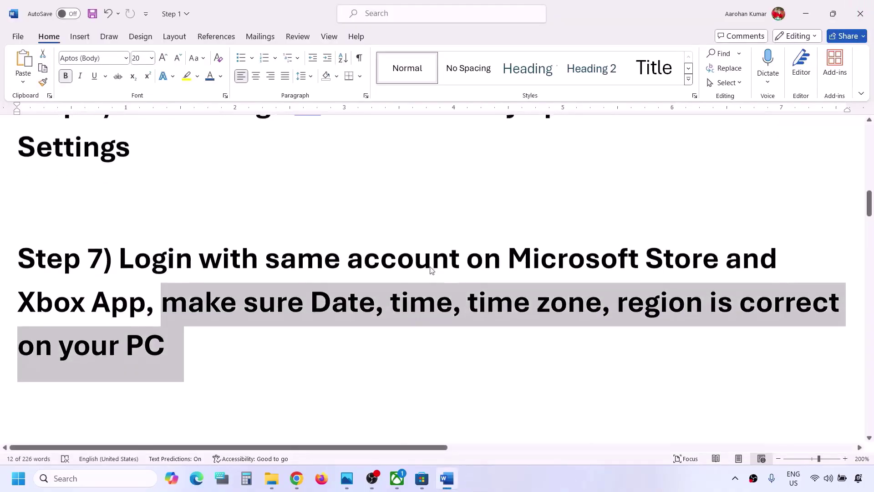
Copy the Step 9 Get-AppxPackage re-registration command from the Word notes
scroll(429, 264, down, 1)
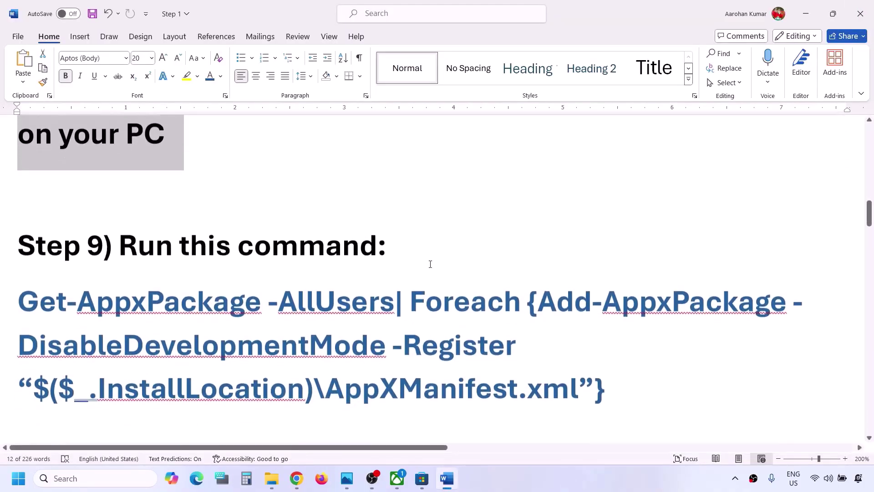
drag(609, 378, 19, 291)
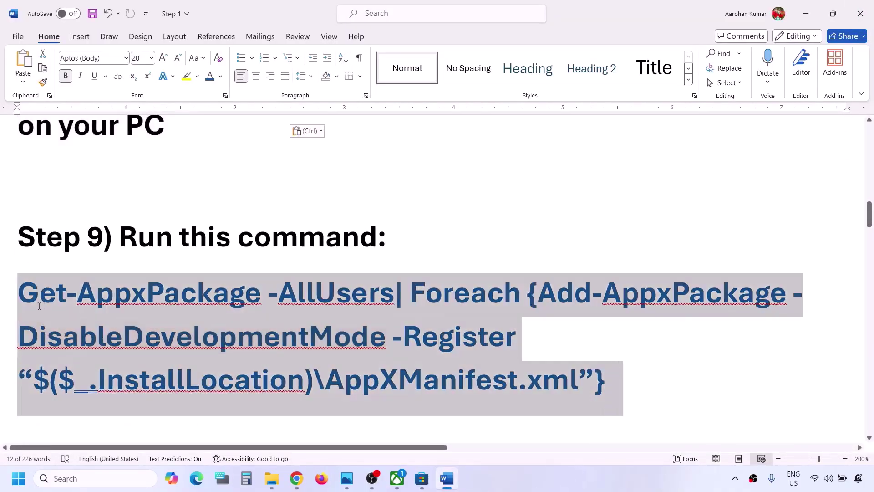
right_click(41, 310)
click(68, 109)
Run the command in an administrator PowerShell, which fails with 0x80073D02, then close PowerShell
click(82, 482)
text(po)
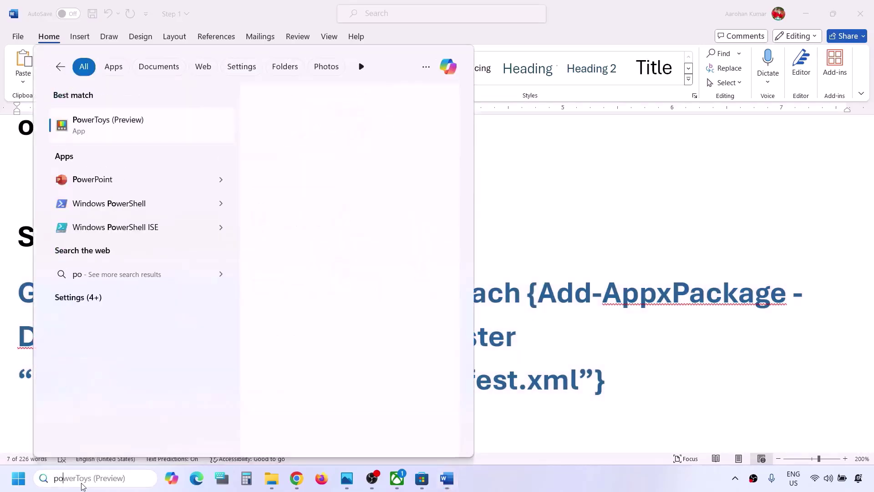
text(wershell)
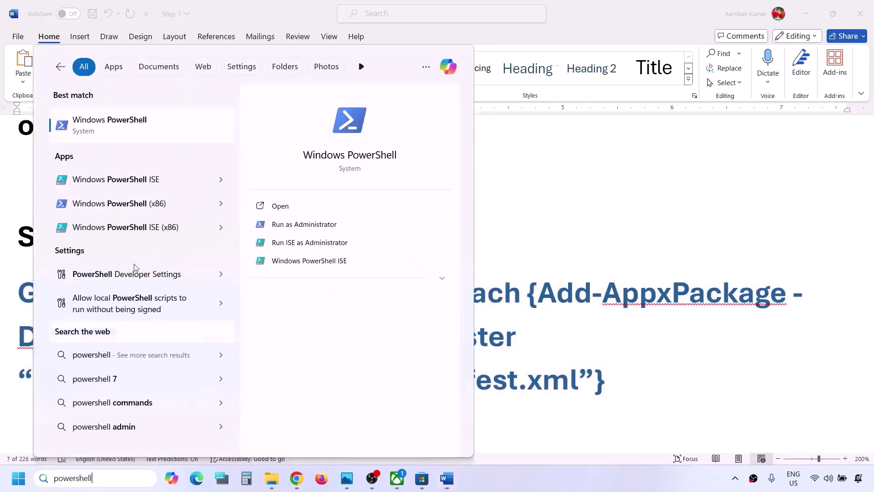
right_click(100, 132)
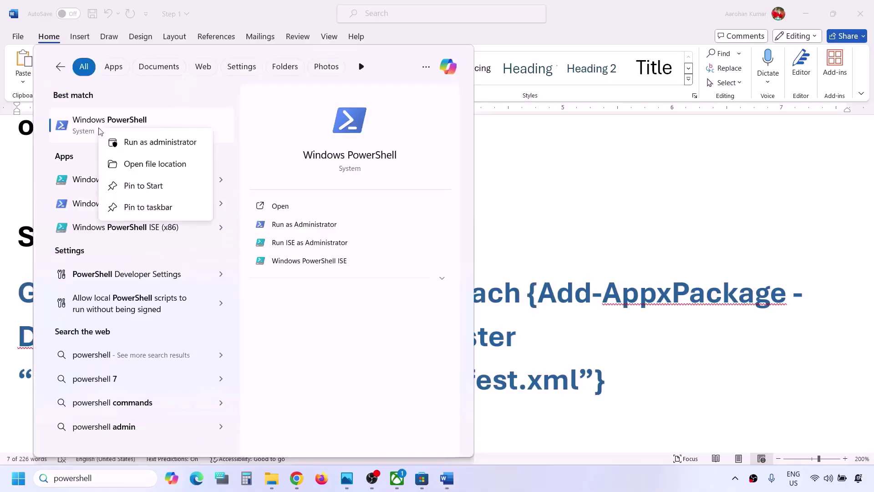
click(177, 143)
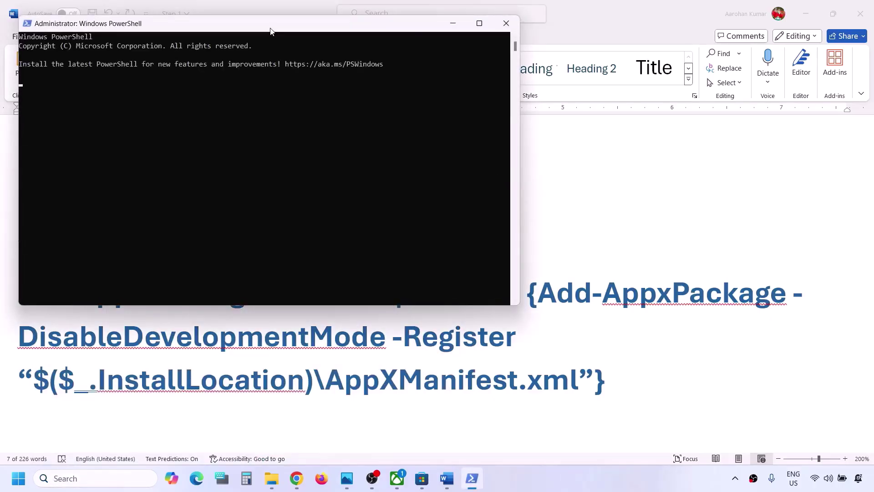
drag(270, 30, 453, 122)
key(ctrl+v)
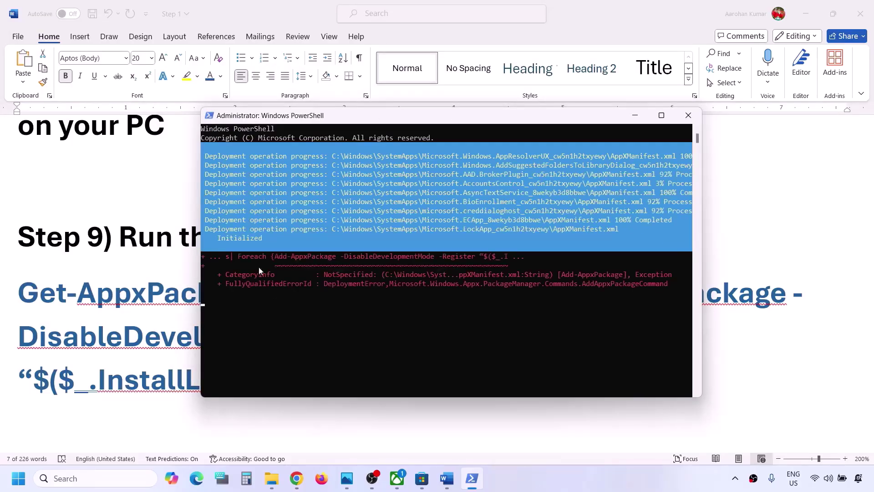
click(226, 262)
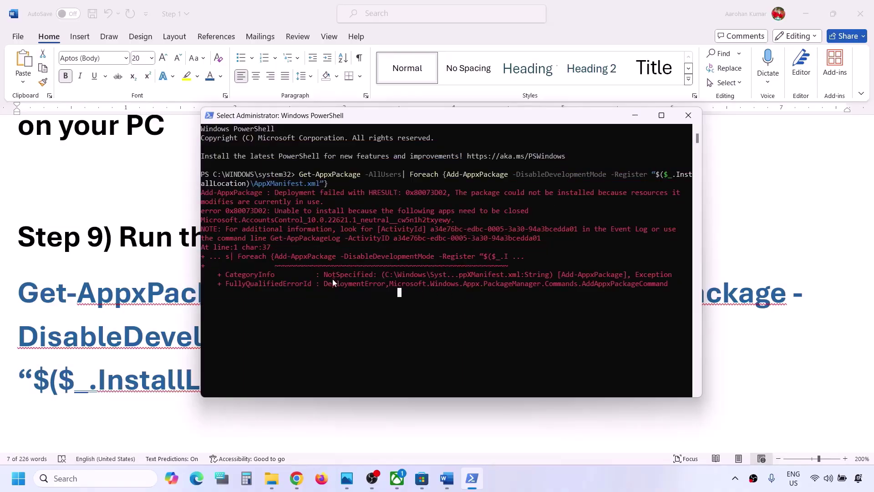
click(689, 115)
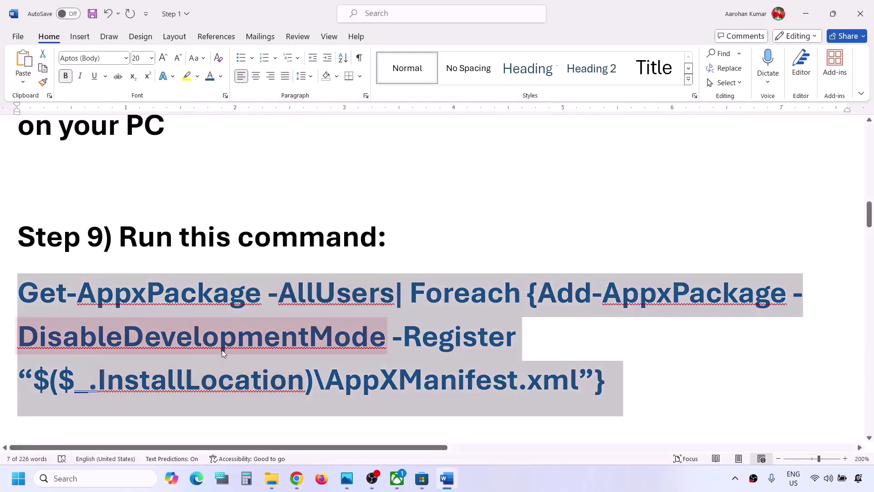
key(super)
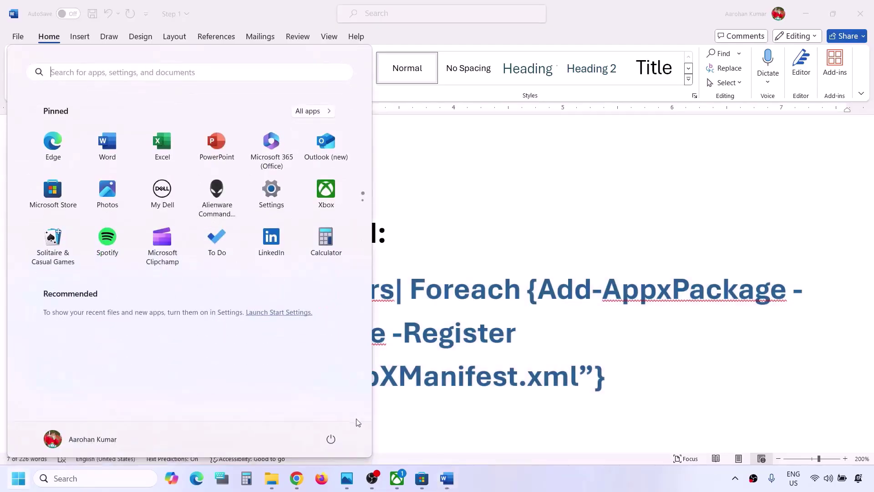
Launch Command Prompt as administrator from the cmd search
click(331, 439)
click(542, 352)
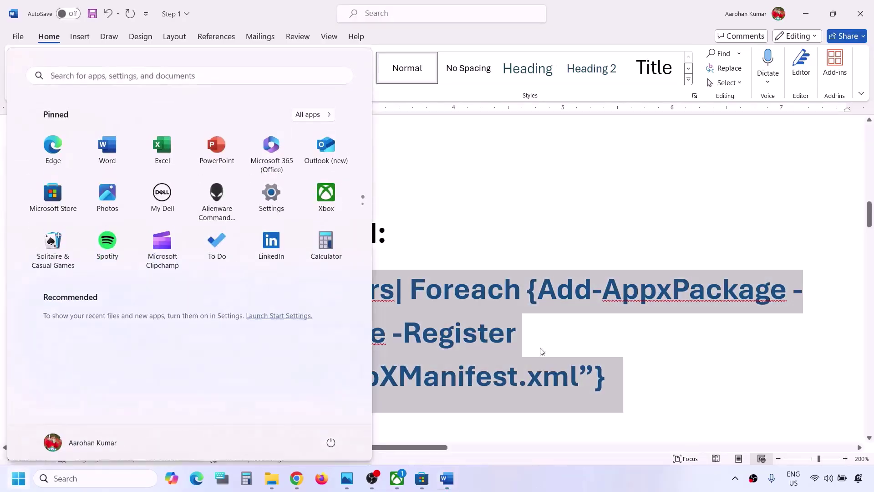
scroll(286, 349, down, 5)
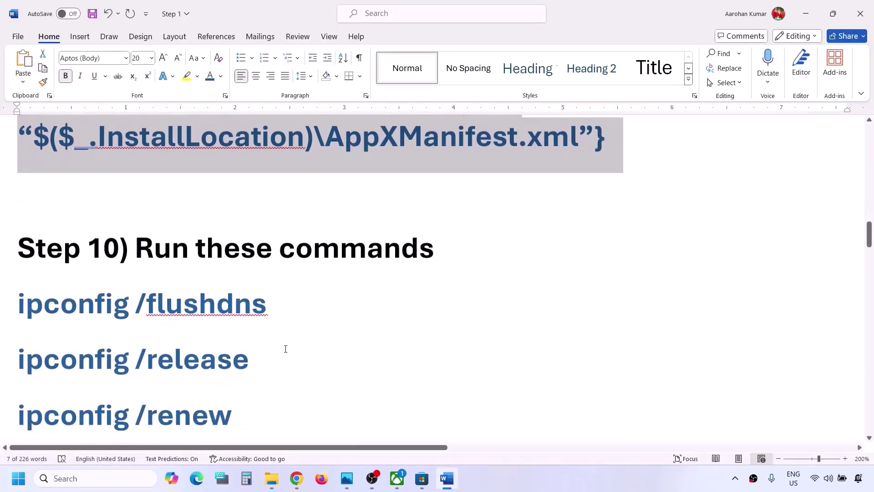
scroll(285, 349, down, 3)
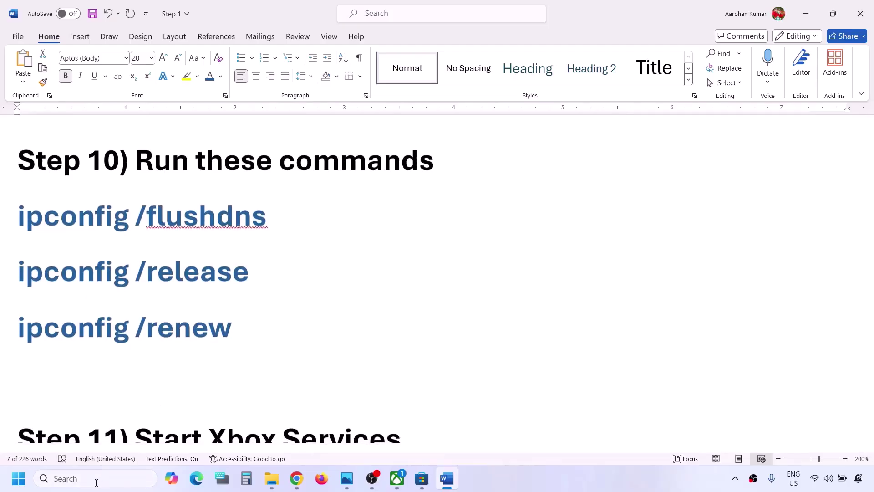
click(95, 480)
text(cmd)
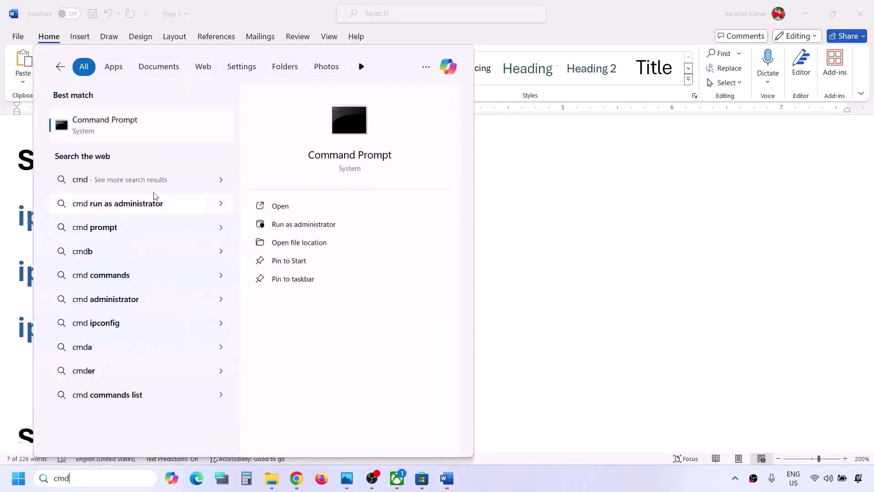
right_click(117, 137)
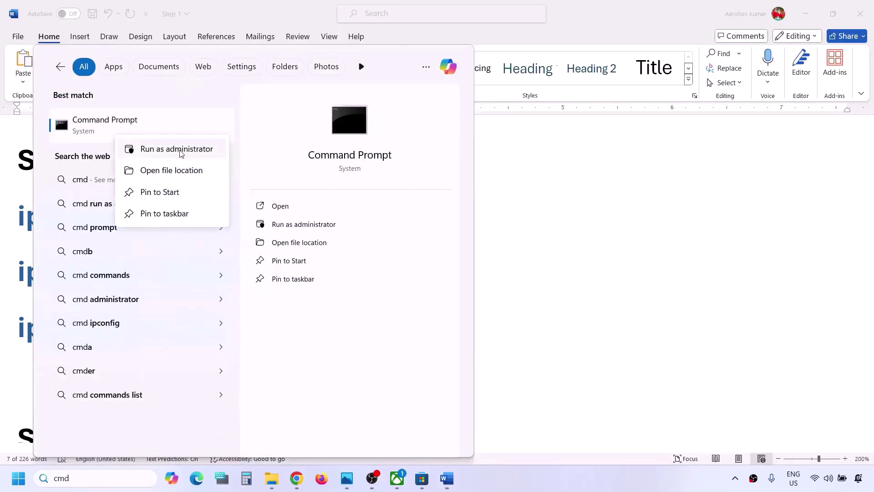
click(165, 150)
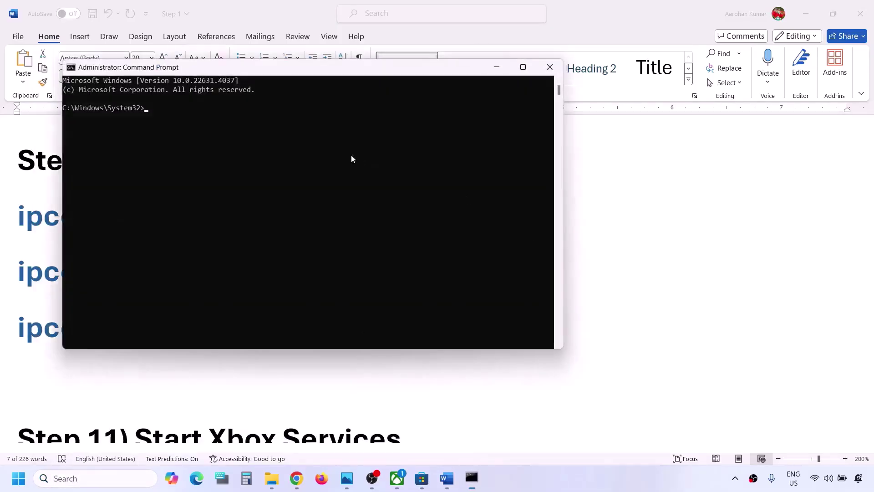
Copy ipconfig /flushdns from Word and run it in the administrator console
click(39, 227)
drag(284, 218, 43, 220)
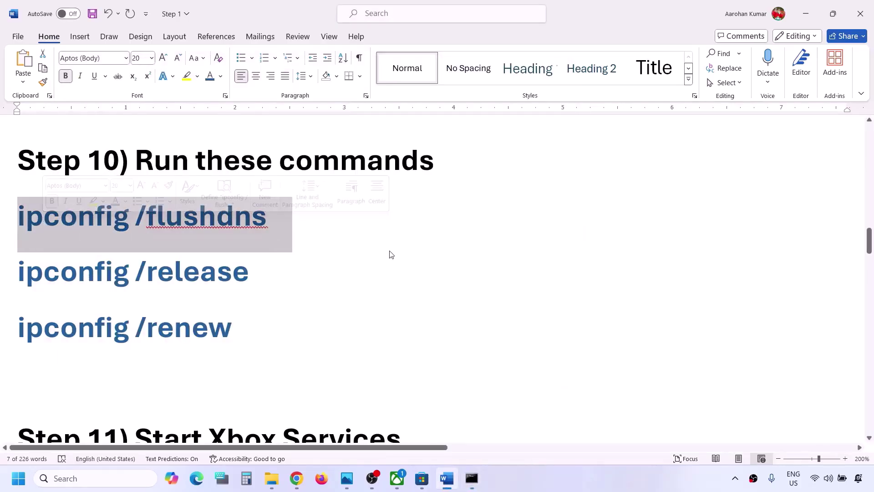
key(ctrl+c)
key(alt+Tab)
key(ctrl+v)
key(Return)
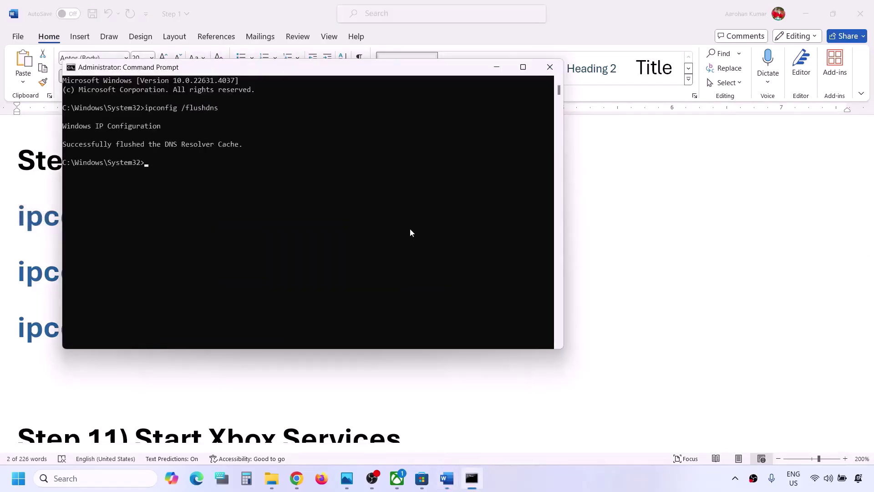
Copy ipconfig /release from Word and run it in the administrator console
key(alt+Tab)
drag(253, 272, 46, 275)
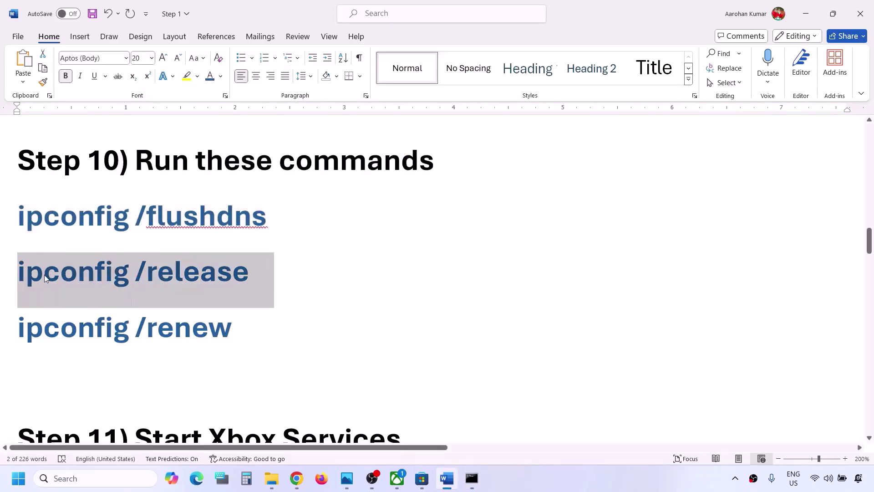
key(ctrl+c)
key(alt+Tab)
key(ctrl+v)
key(Return)
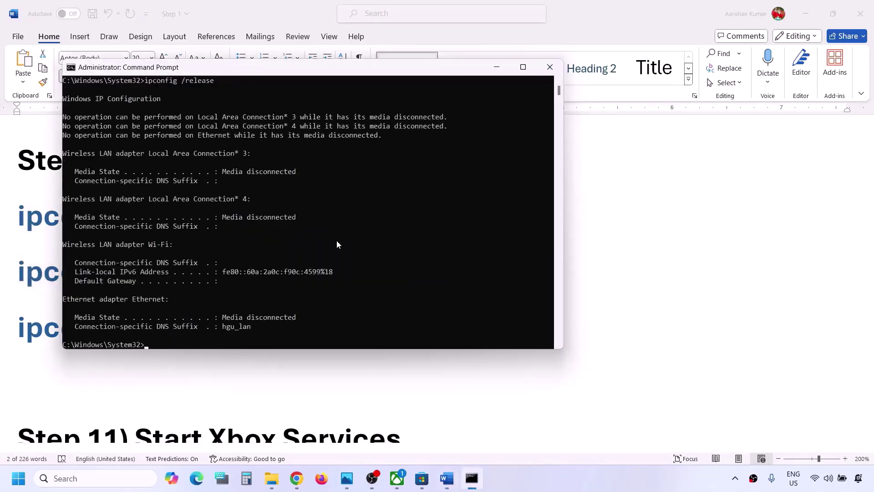
Copy ipconfig /renew from Word and paste it at the prompt
key(alt+Tab)
drag(261, 331, 18, 329)
key(ctrl+c)
key(alt+Tab)
key(ctrl+v)
Run ipconfig /renew, close Command Prompt, and scroll Word to Step 11's Xbox services list
key(Return)
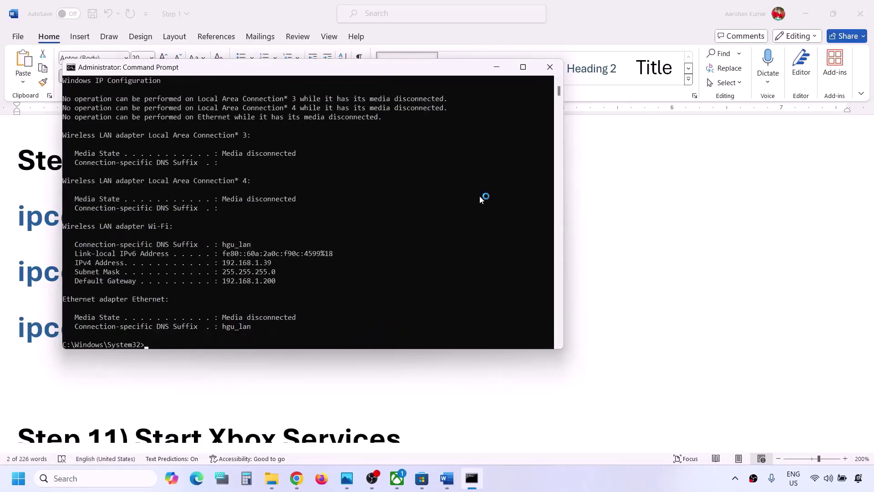
click(550, 68)
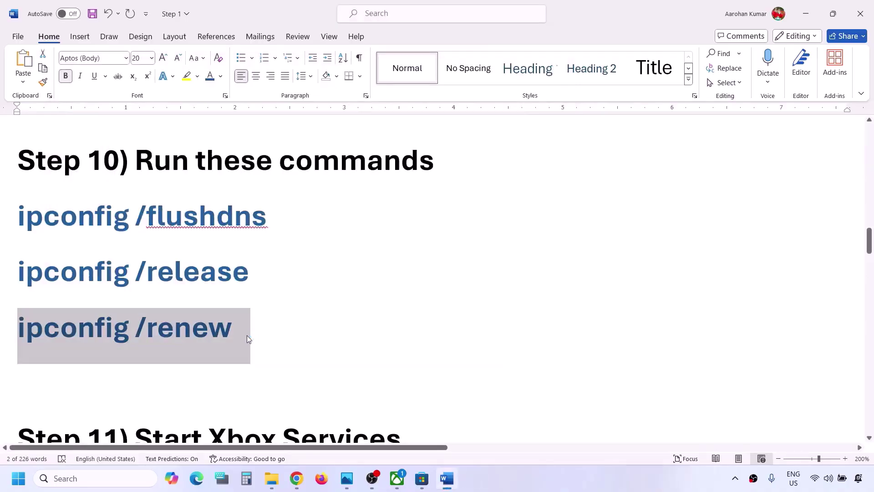
scroll(247, 336, down, 5)
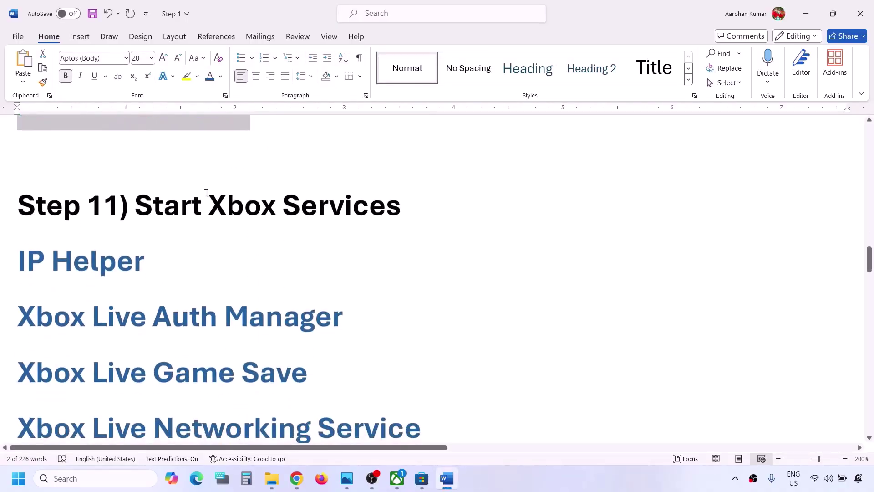
drag(155, 211, 400, 210)
scroll(197, 298, down, 2)
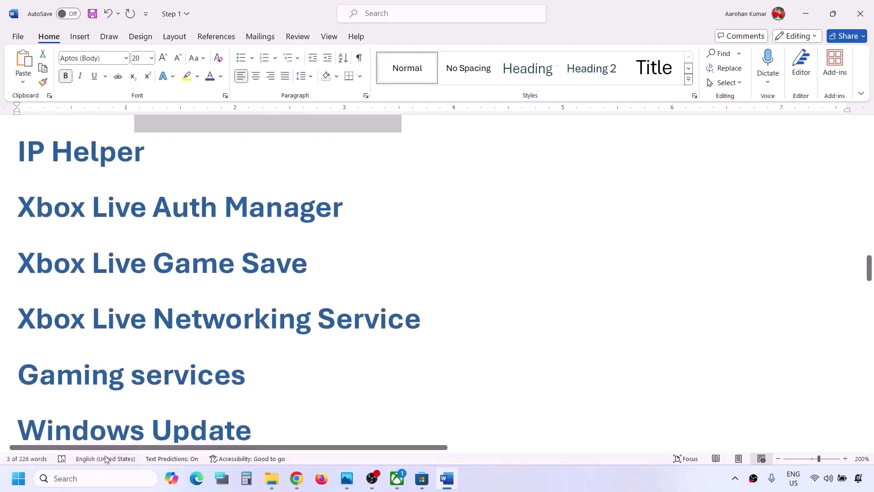
Launch the Services app through a 'services' search
click(87, 478)
text(services)
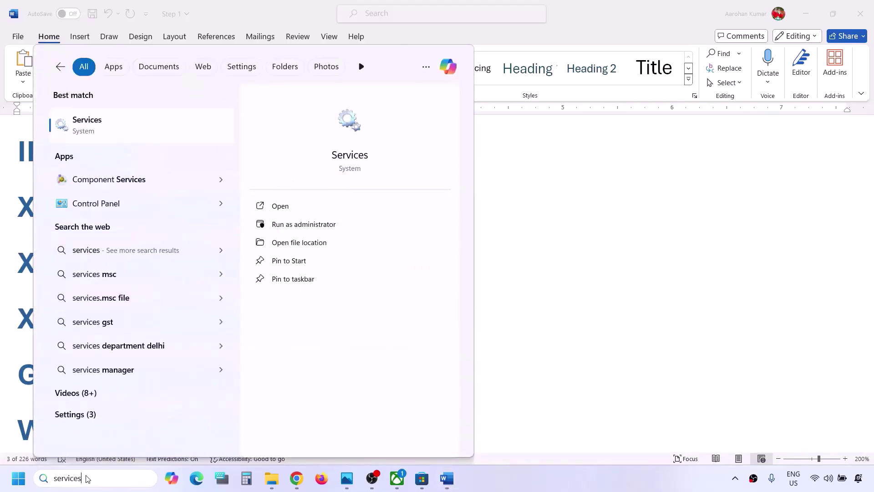
key(Return)
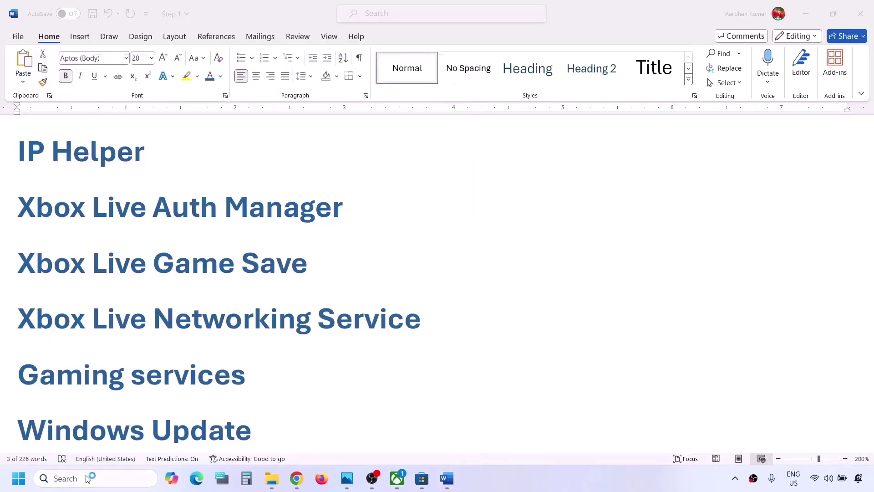
Set the IP Helper service's startup type to Automatic and apply it
click(282, 240)
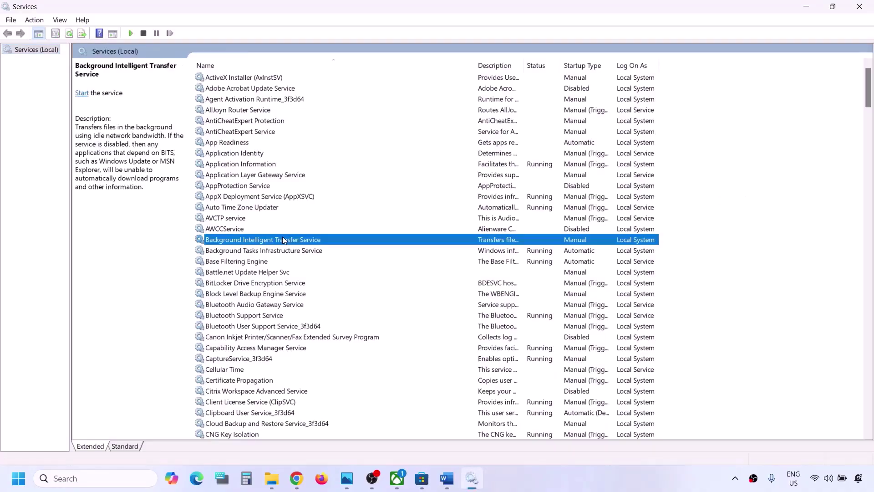
key(i)
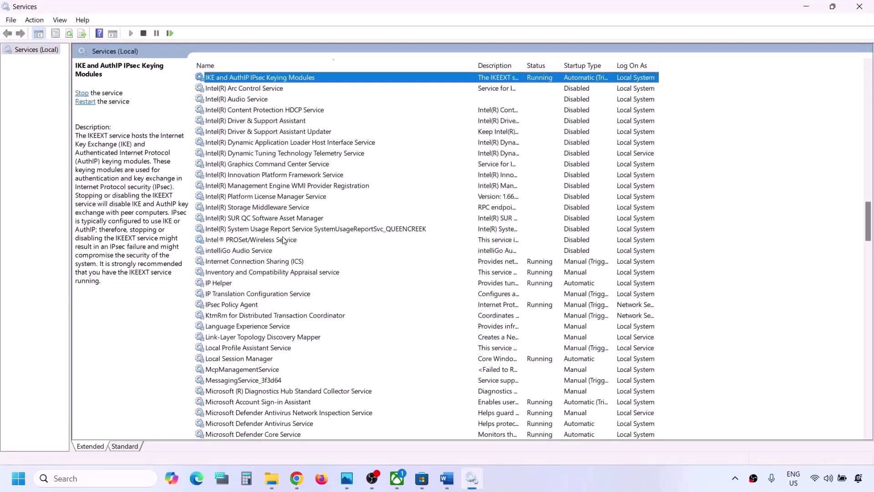
click(221, 283)
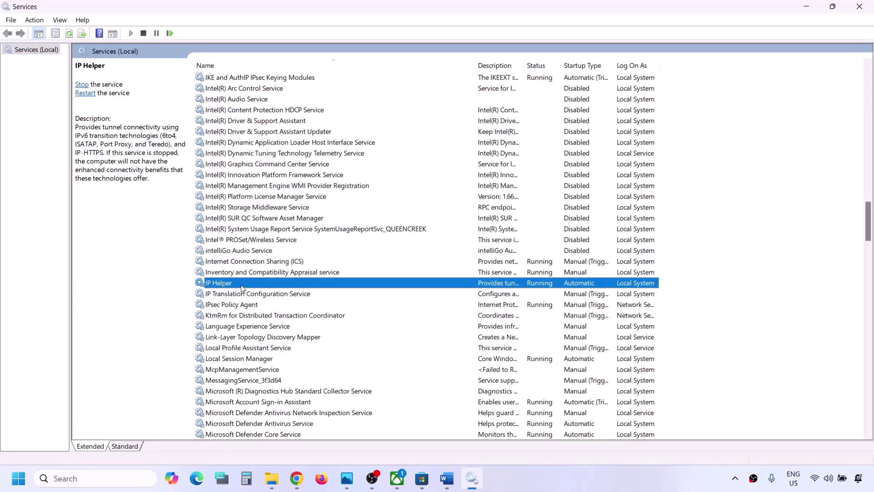
double_click(241, 286)
click(438, 225)
click(419, 243)
click(534, 357)
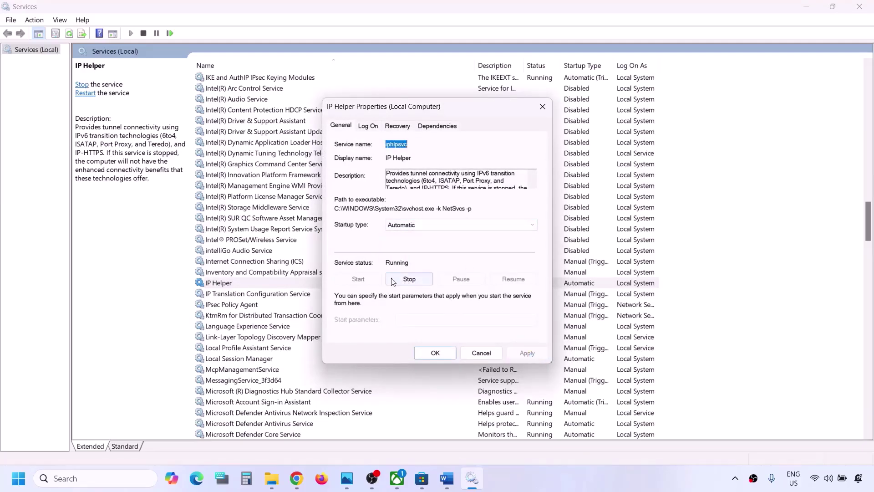
click(438, 354)
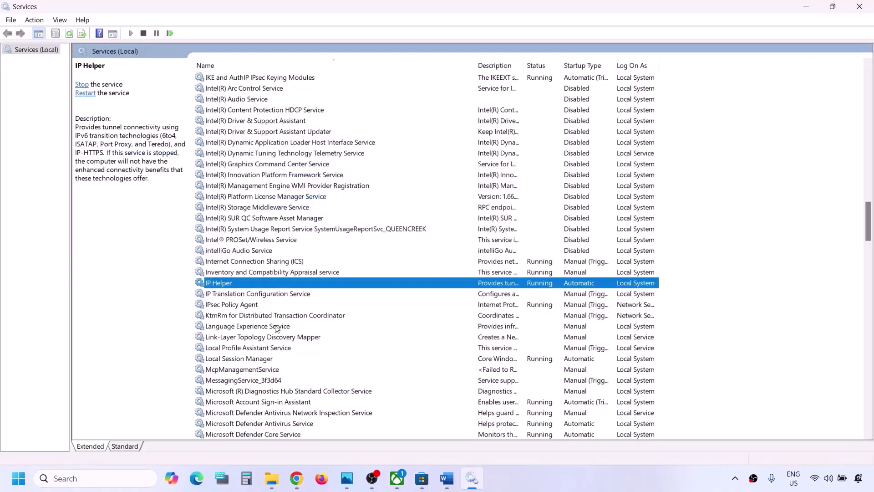
key(alt+Tab)
key(alt+Tab)
scroll(267, 349, down, 20)
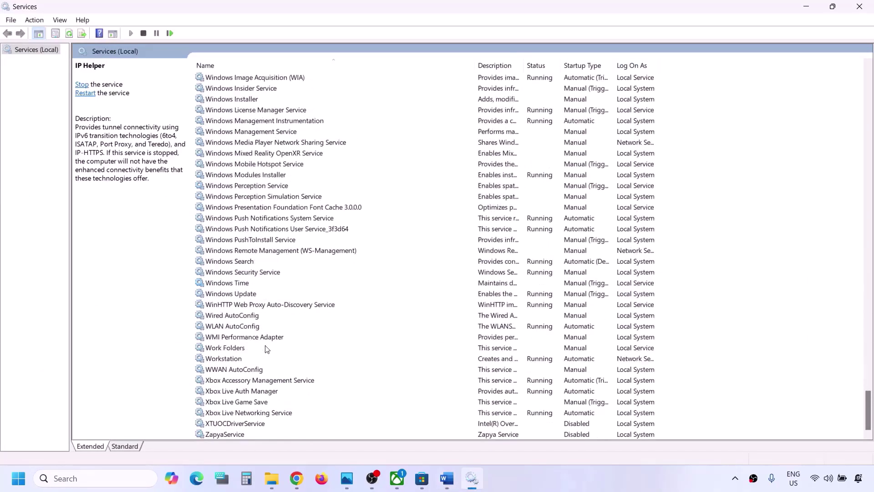
Set Xbox Accessory Management Service's startup type to Automatic and apply it
click(260, 381)
click(255, 391)
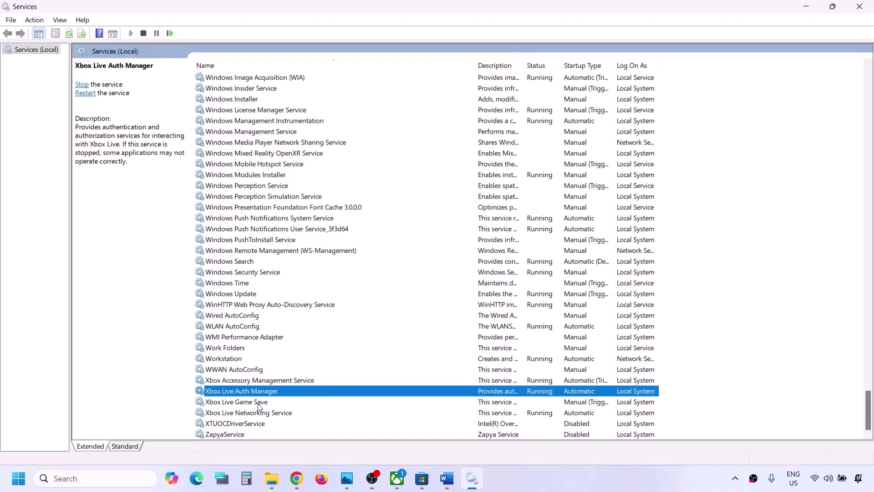
click(260, 403)
click(265, 414)
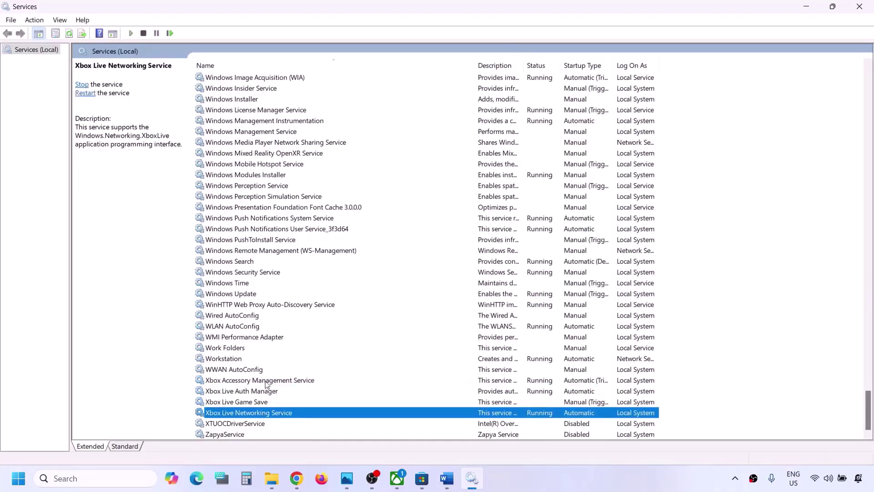
click(266, 382)
double_click(270, 381)
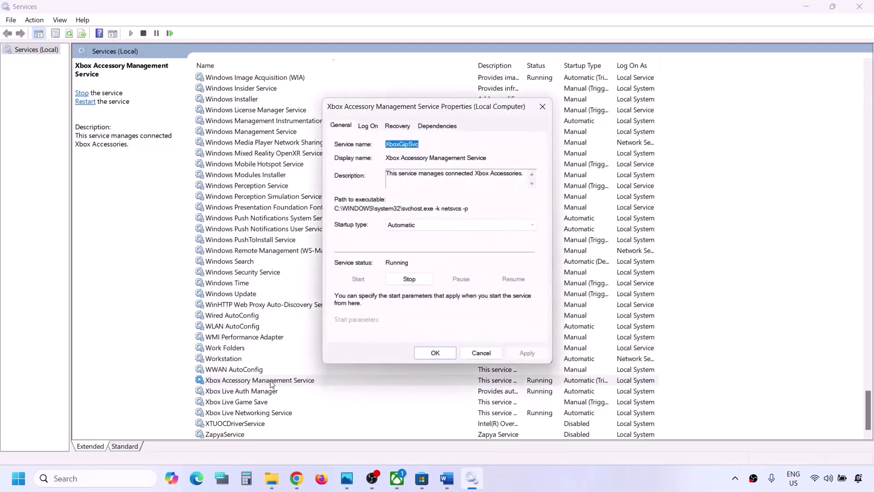
click(440, 226)
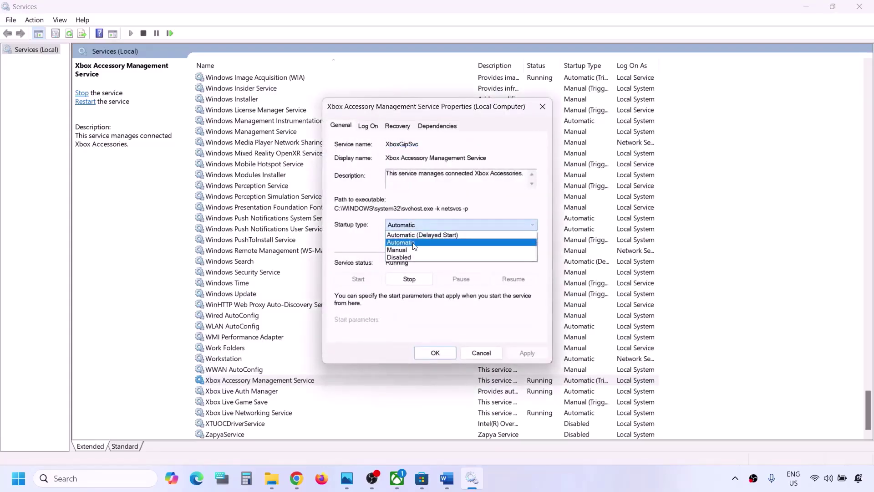
click(414, 243)
click(524, 354)
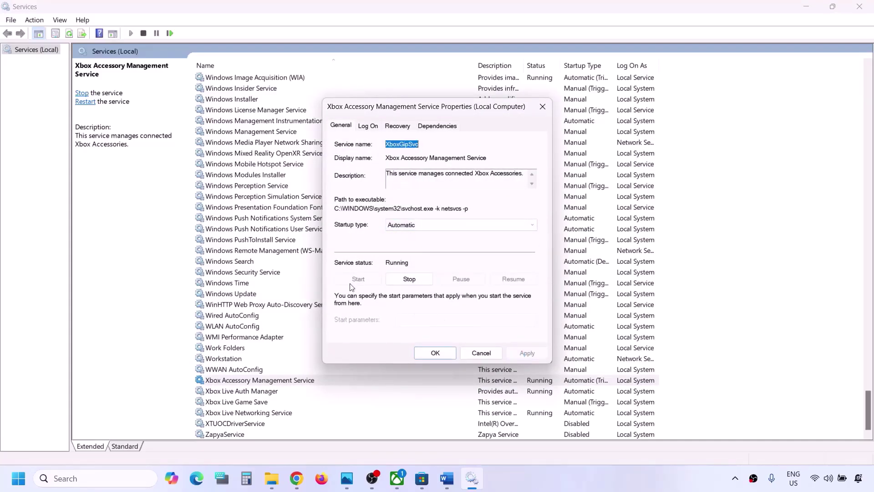
click(434, 353)
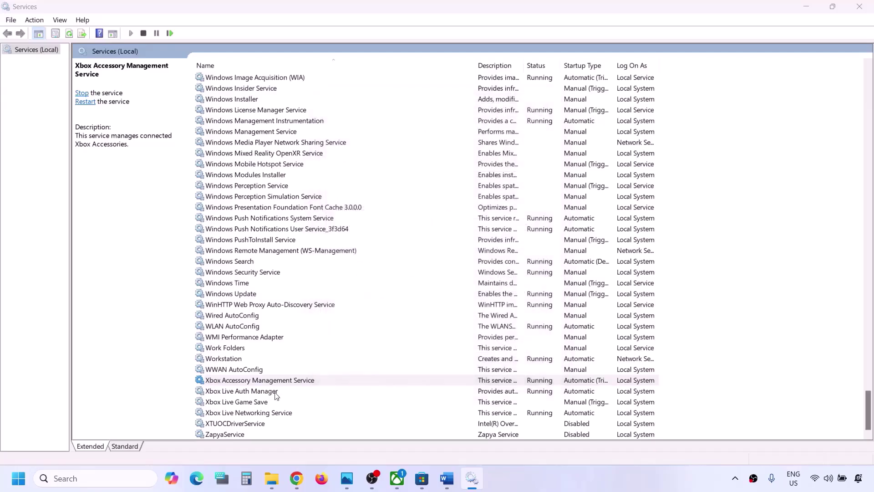
Set Xbox Live Auth Manager's startup type to Automatic and apply it
double_click(252, 394)
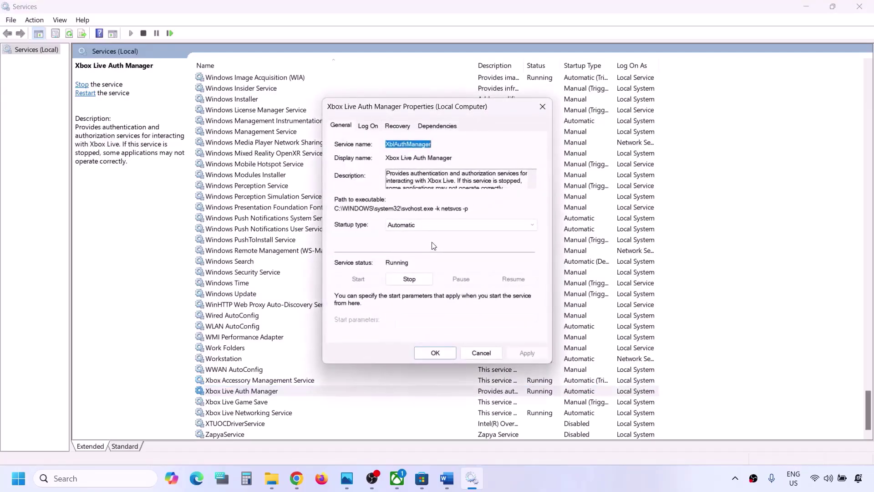
click(434, 226)
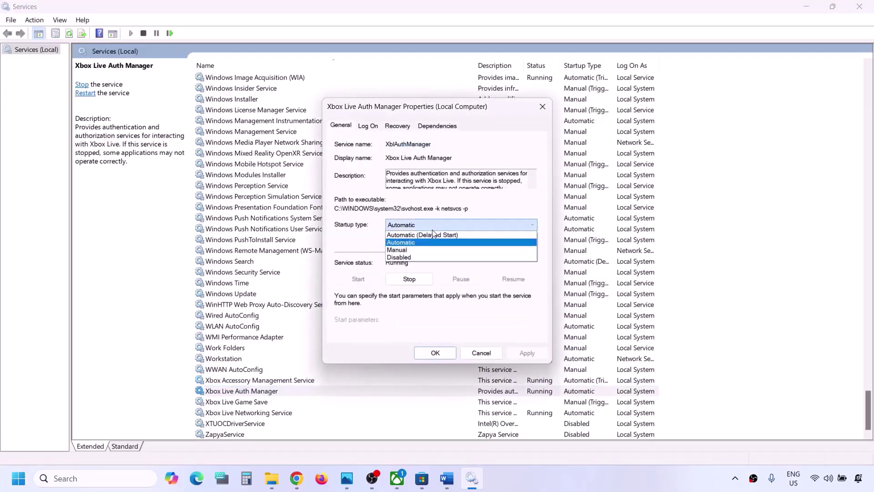
click(413, 243)
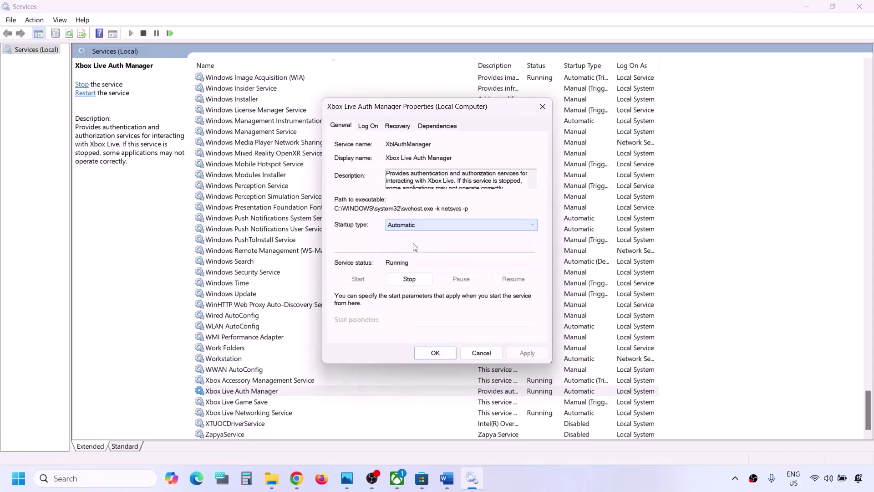
click(527, 355)
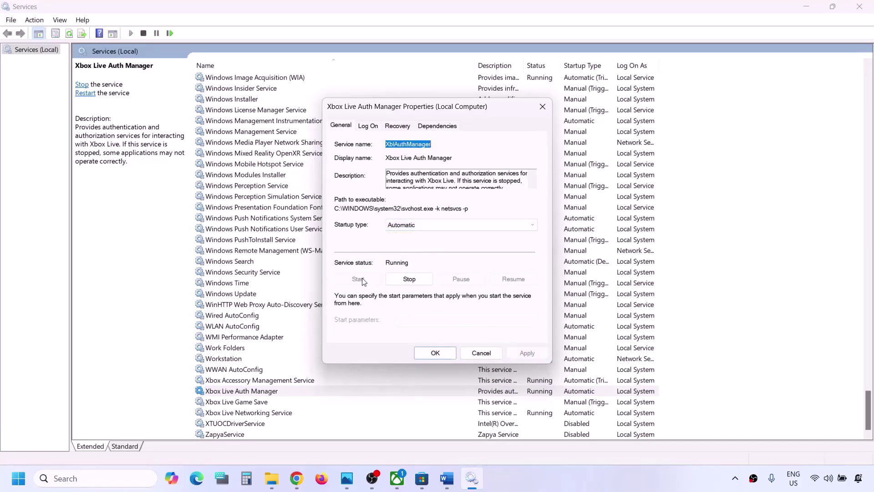
click(429, 354)
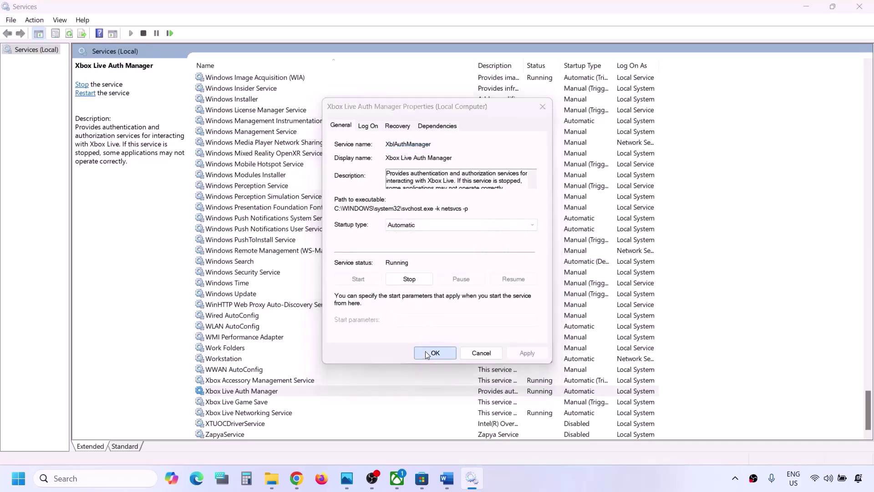
Set Xbox Live Game Save to Automatic startup and start the service
double_click(228, 402)
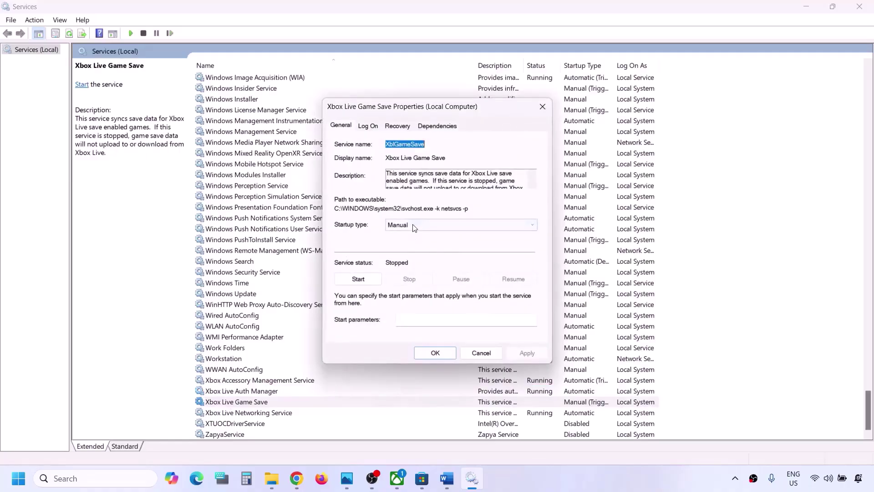
click(415, 229)
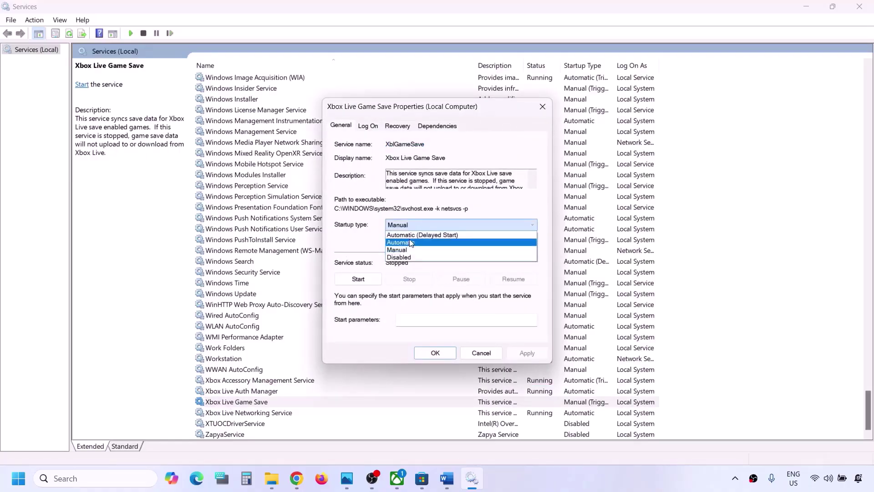
click(412, 234)
click(520, 354)
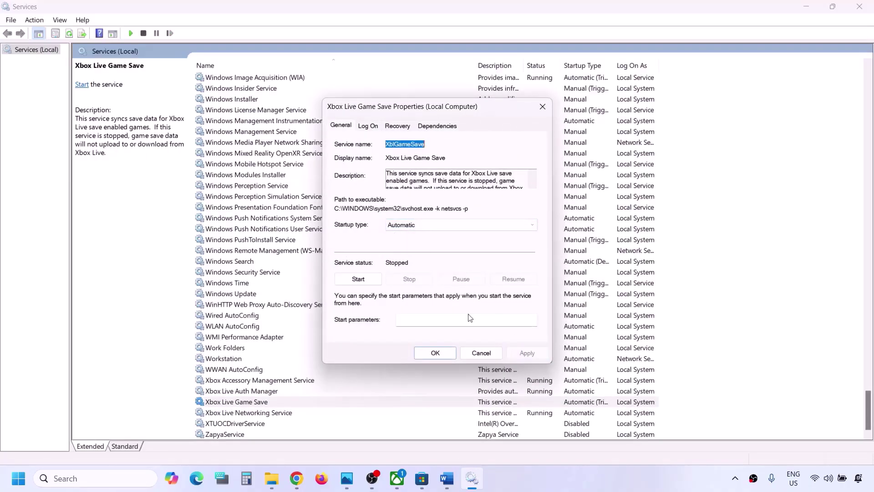
click(358, 279)
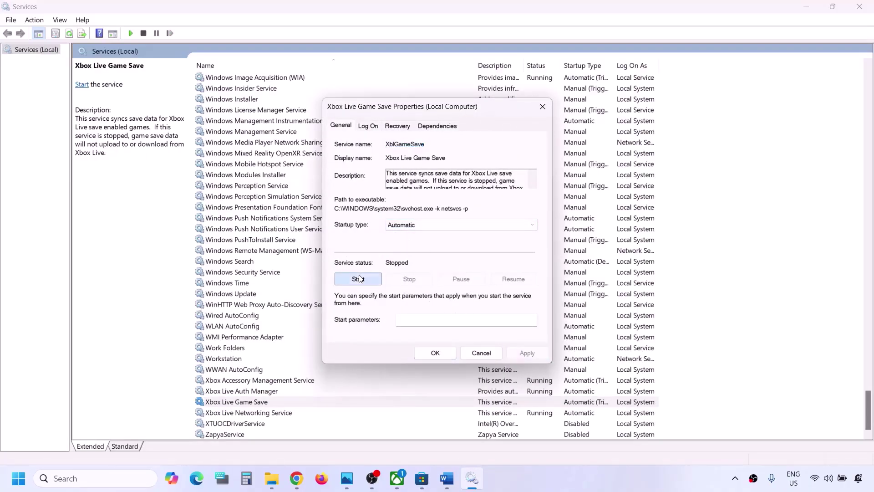
click(436, 353)
Keep Xbox Live Networking Service on Automatic startup and apply the setting
double_click(233, 414)
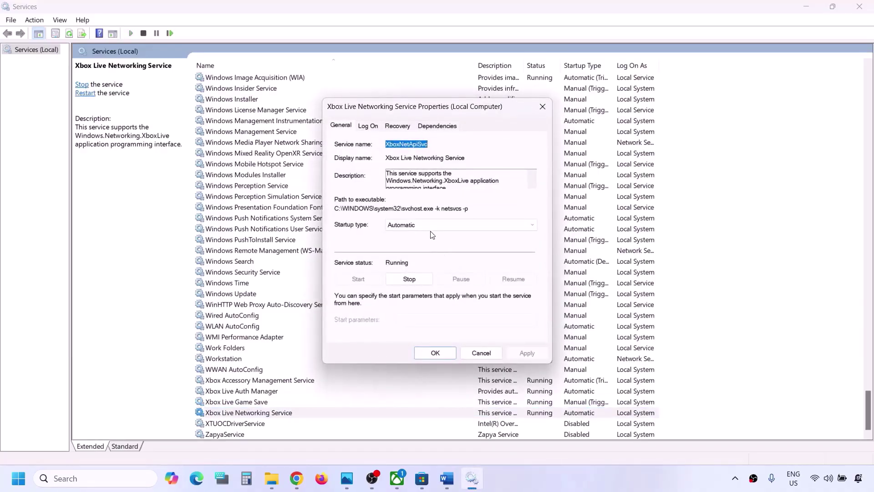
click(430, 227)
click(412, 231)
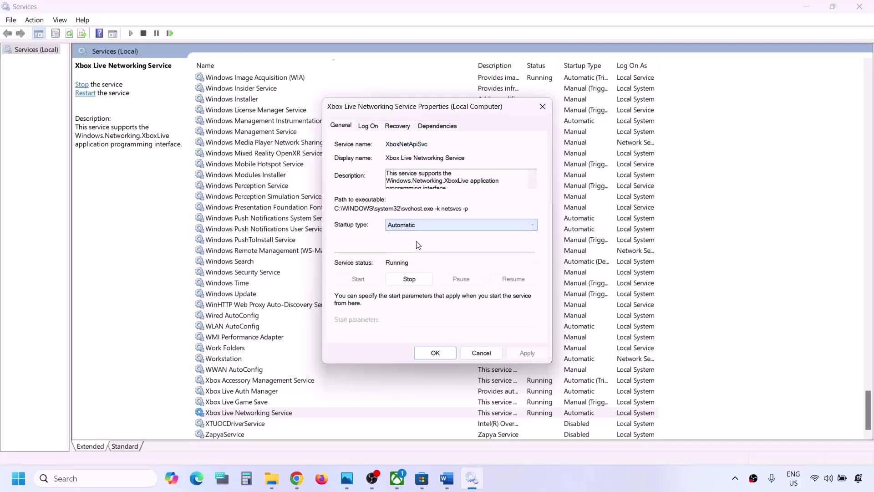
click(522, 354)
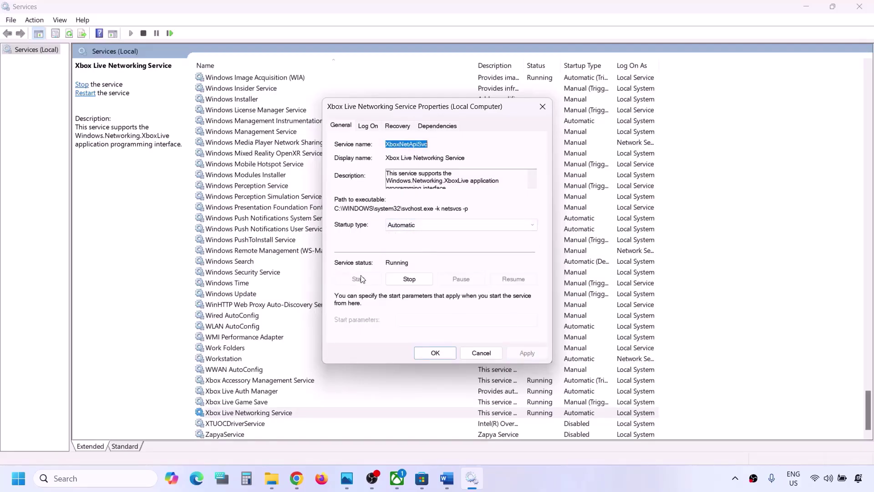
click(435, 353)
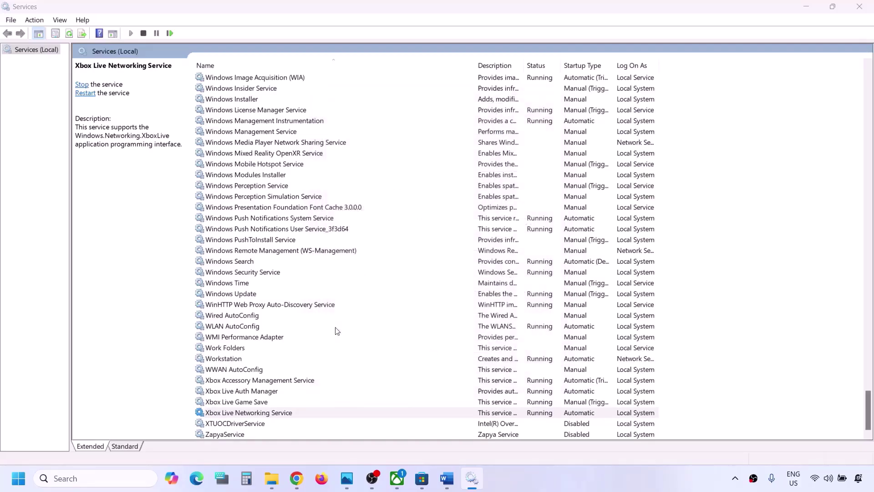
Restart both Gaming Services entries from their right-click menus
click(279, 315)
key(g)
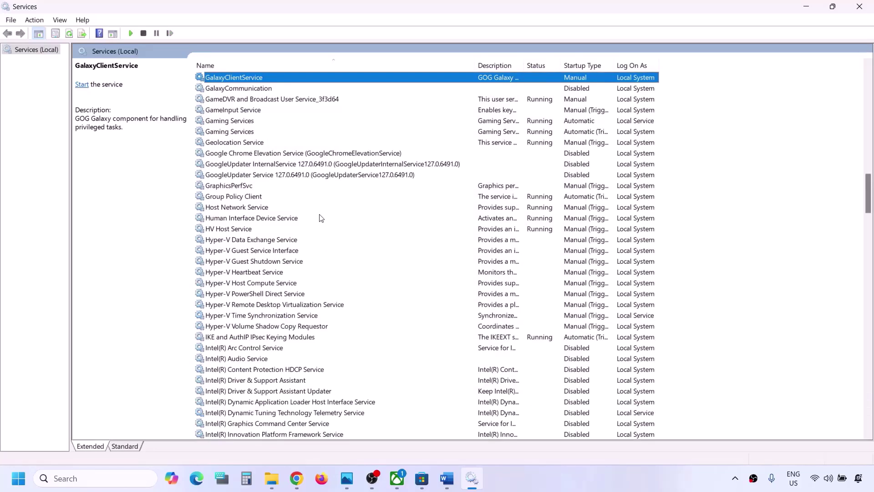
click(229, 122)
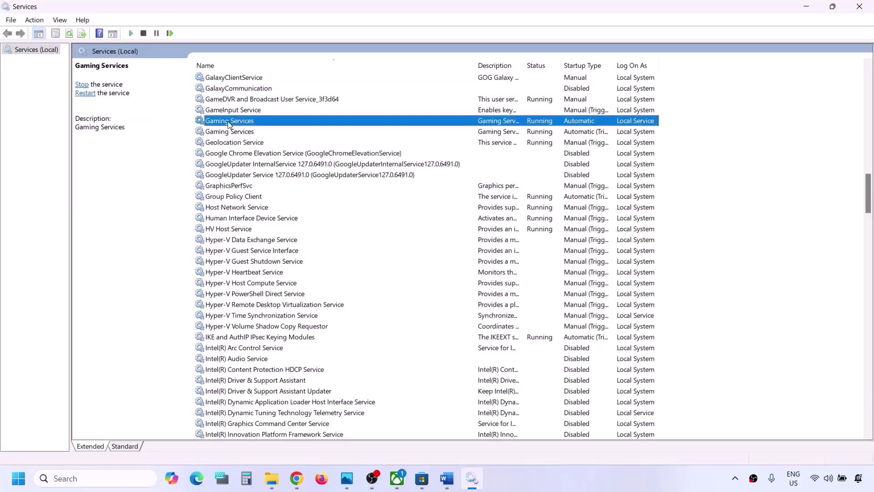
click(547, 135)
click(546, 122)
right_click(534, 123)
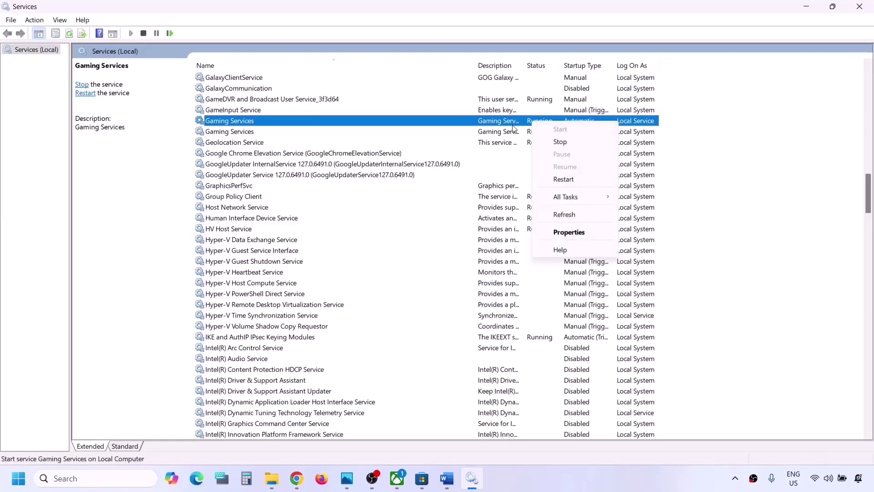
right_click(514, 122)
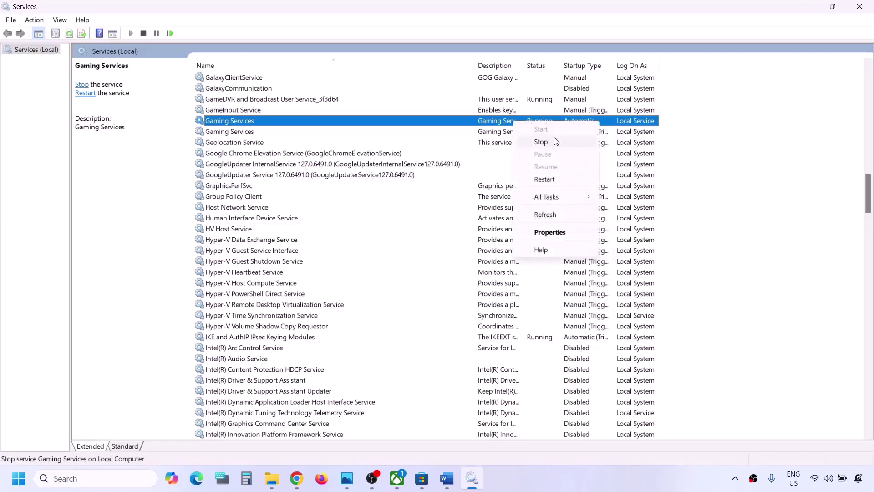
click(548, 180)
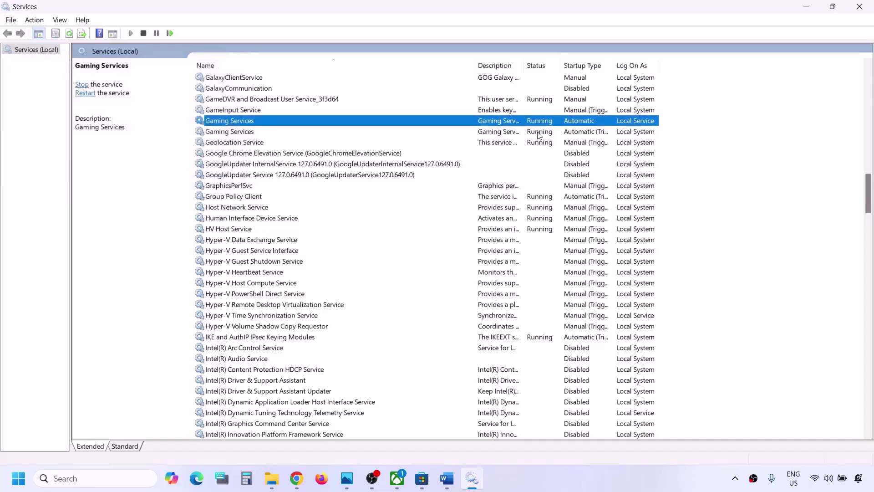
right_click(539, 133)
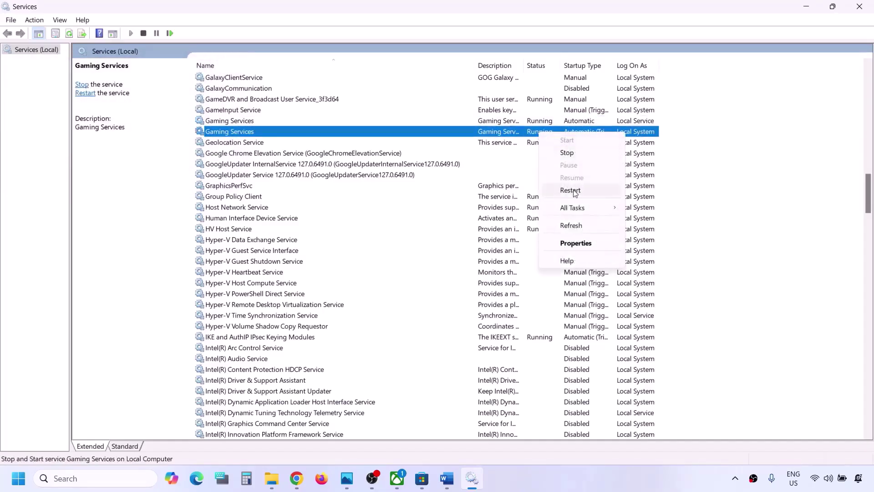
click(575, 192)
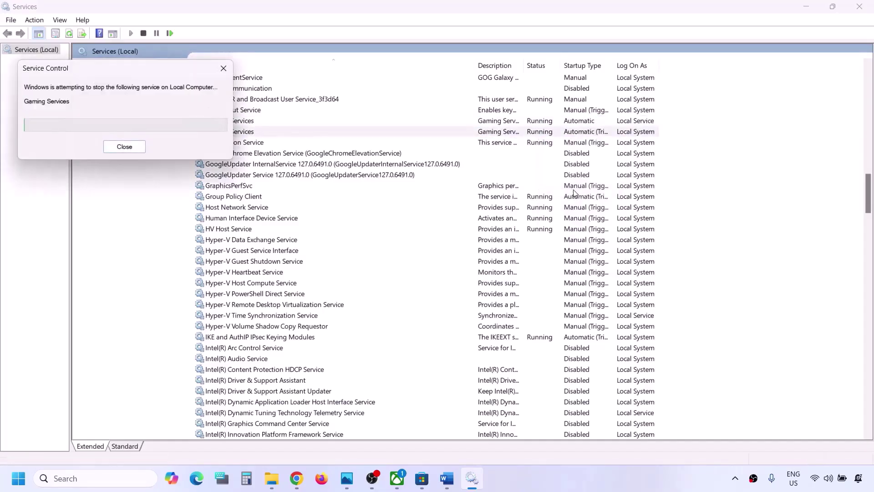
Stop both Gaming Services entries, then start the first one again
click(540, 122)
right_click(539, 122)
click(581, 143)
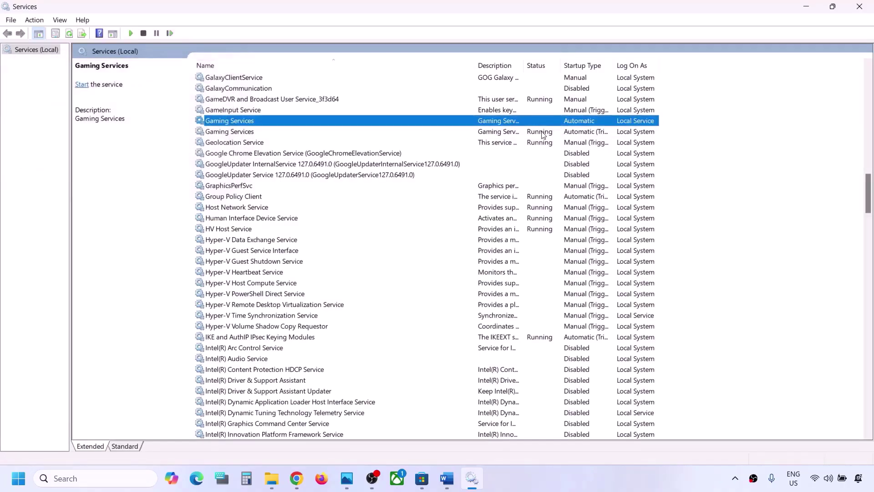
click(542, 133)
right_click(542, 133)
click(570, 152)
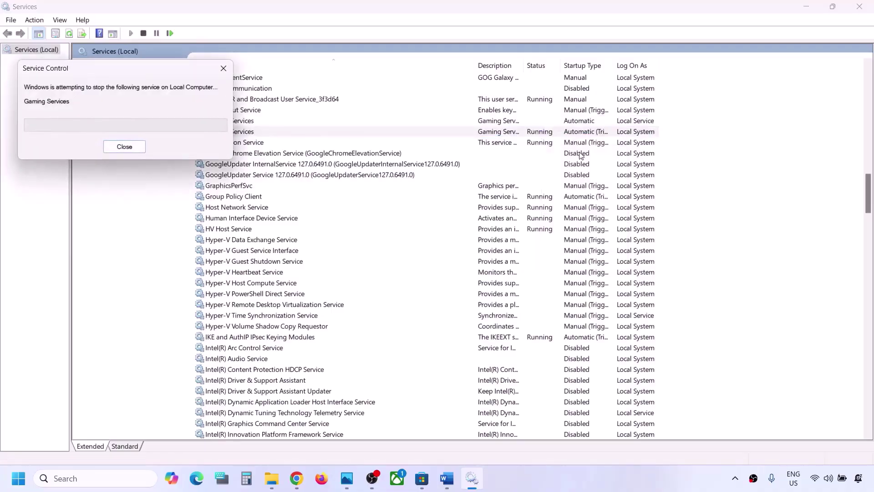
click(512, 122)
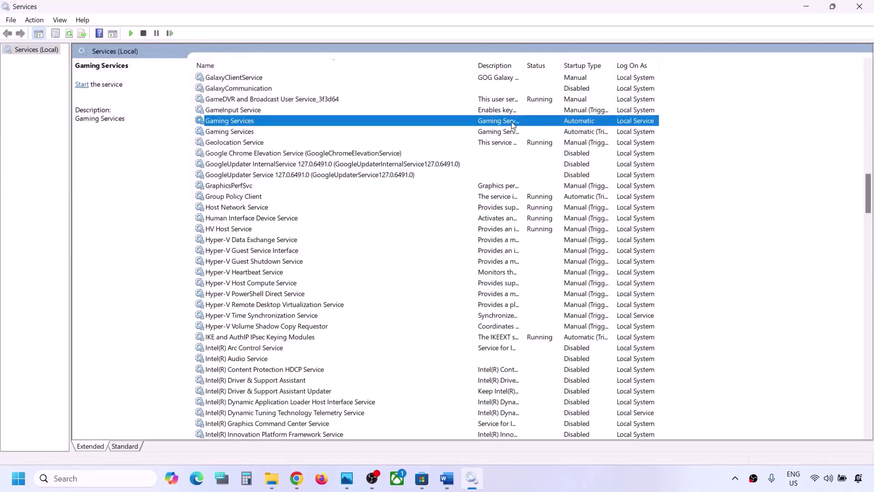
right_click(527, 122)
click(540, 129)
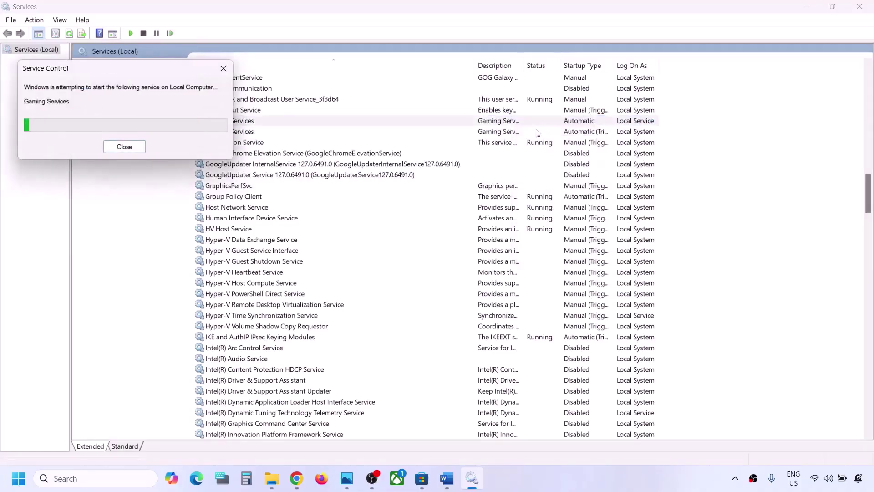
Restart the second Gaming Services entry with the Restart link
click(514, 132)
right_click(515, 133)
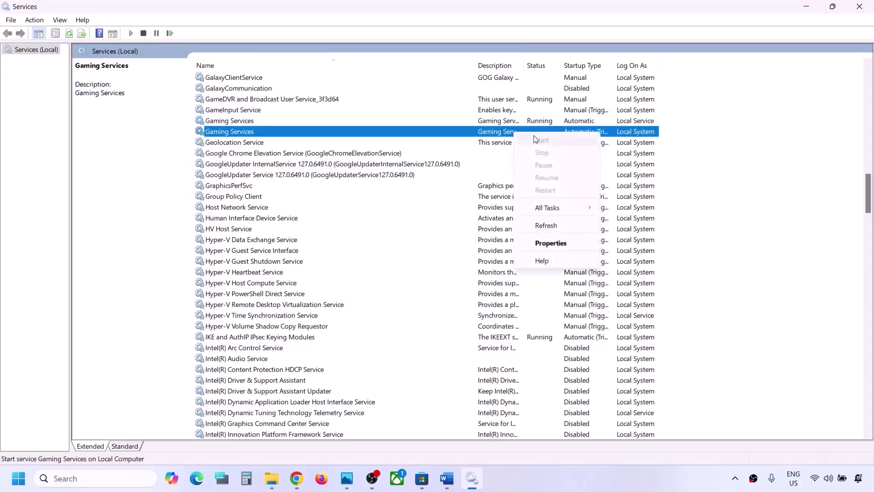
click(507, 140)
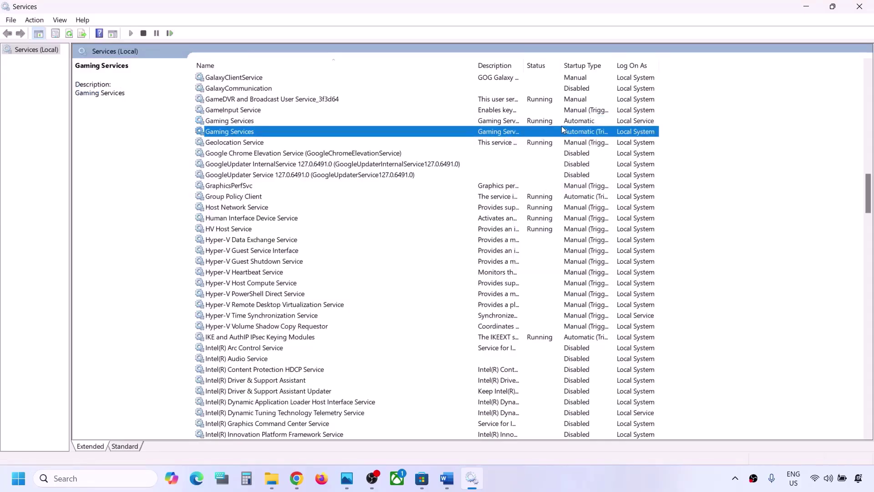
click(535, 122)
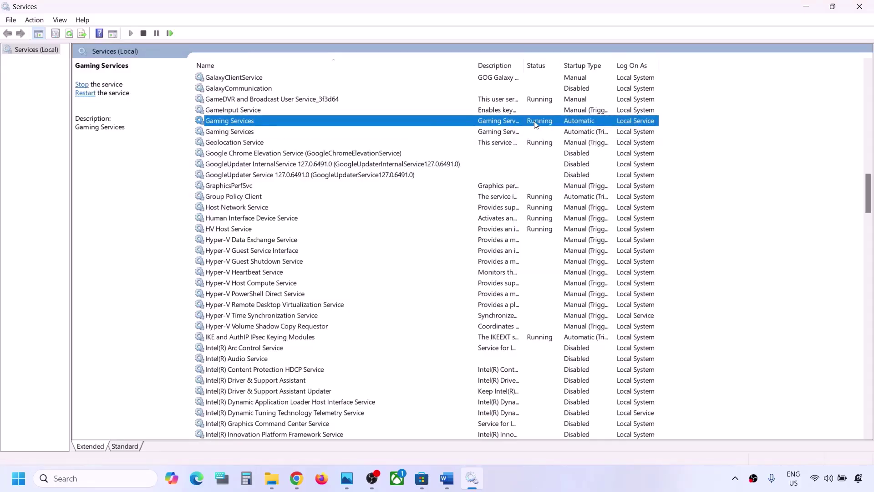
click(509, 130)
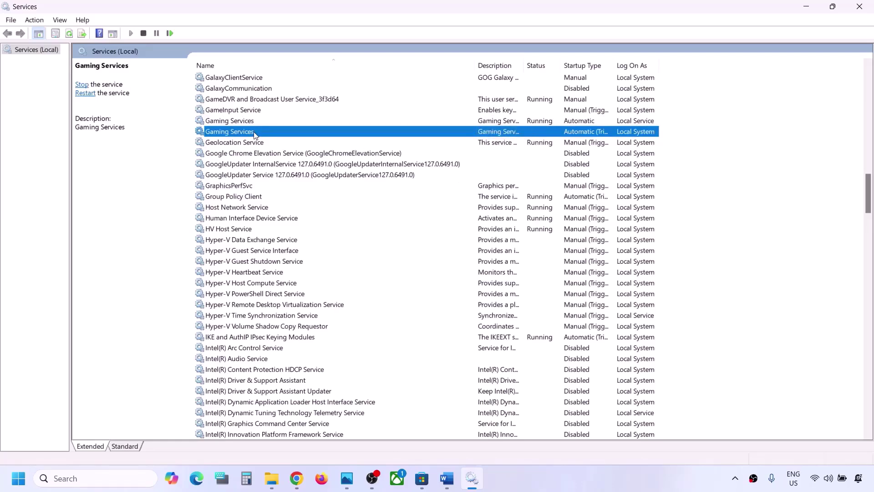
click(83, 94)
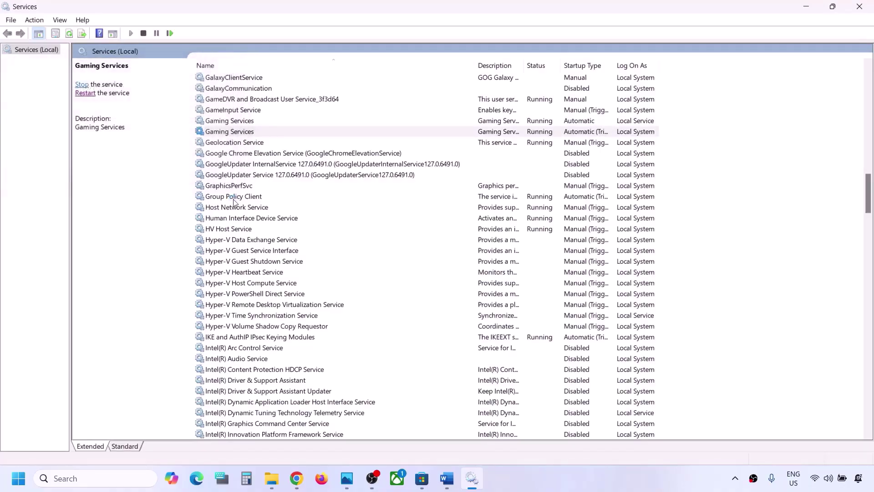
click(320, 251)
Set Microsoft Store Install Service's startup type to Automatic and apply it
key(m)
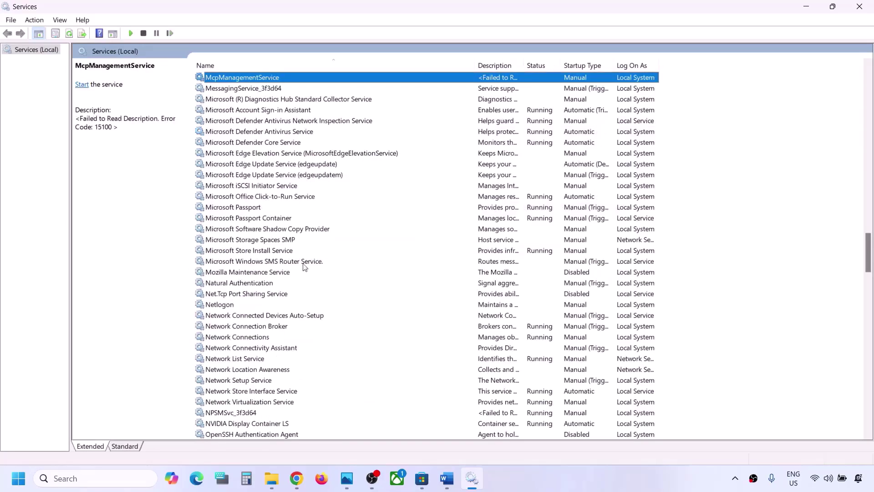
double_click(275, 252)
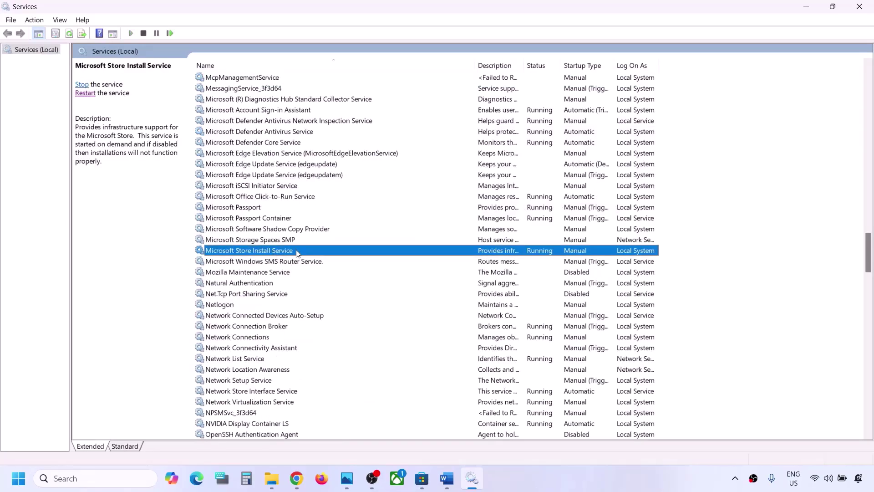
click(437, 226)
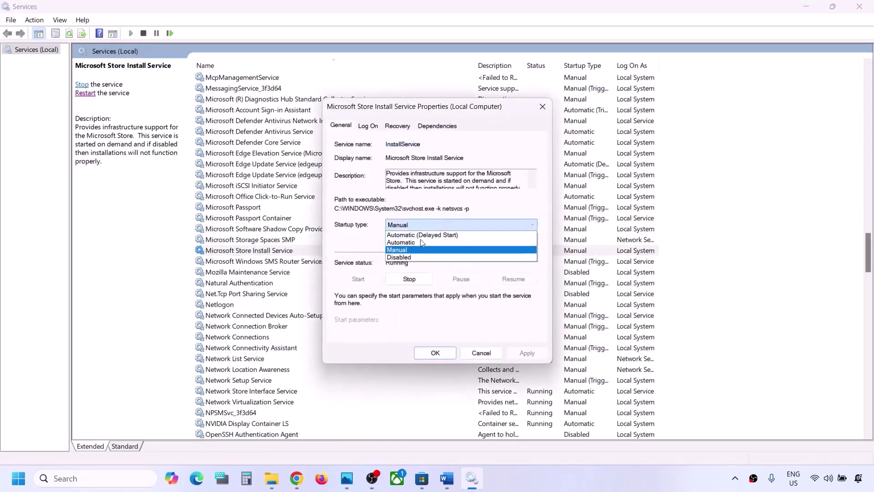
click(455, 242)
click(527, 353)
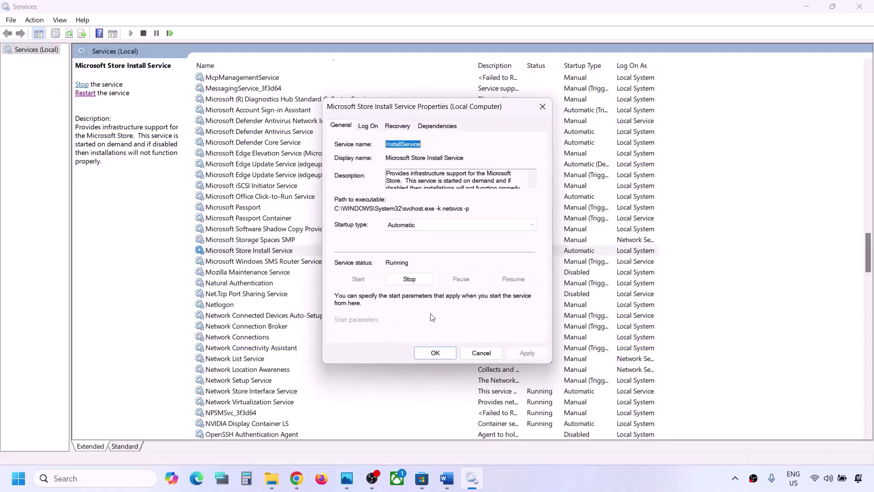
click(435, 353)
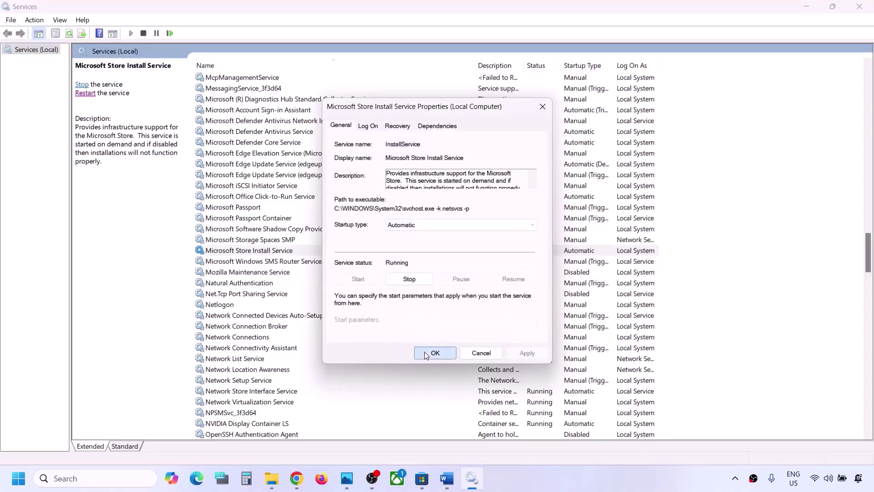
Set Windows Update's startup type to Automatic and apply it
click(312, 360)
key(w)
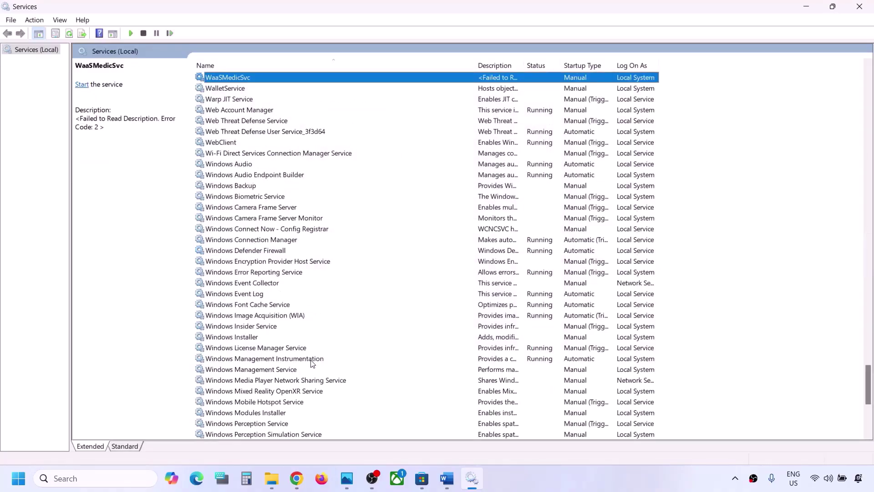
scroll(313, 364, down, 7)
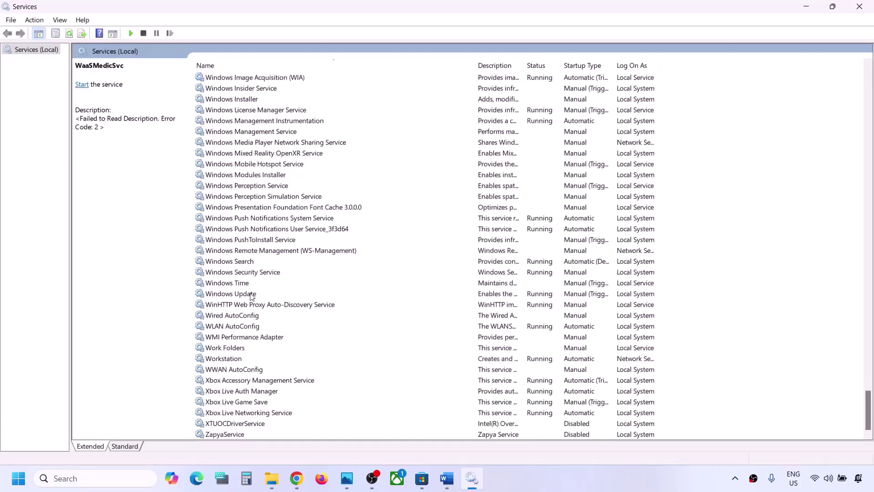
click(251, 295)
double_click(288, 295)
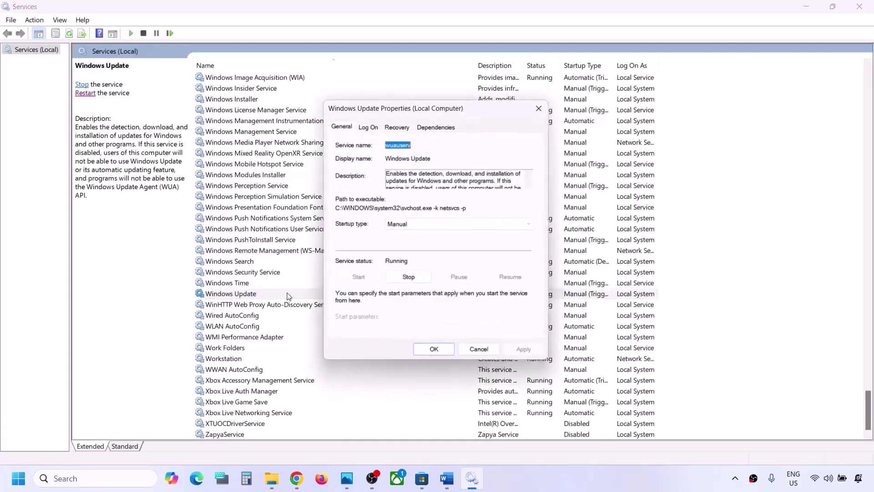
click(425, 224)
click(414, 242)
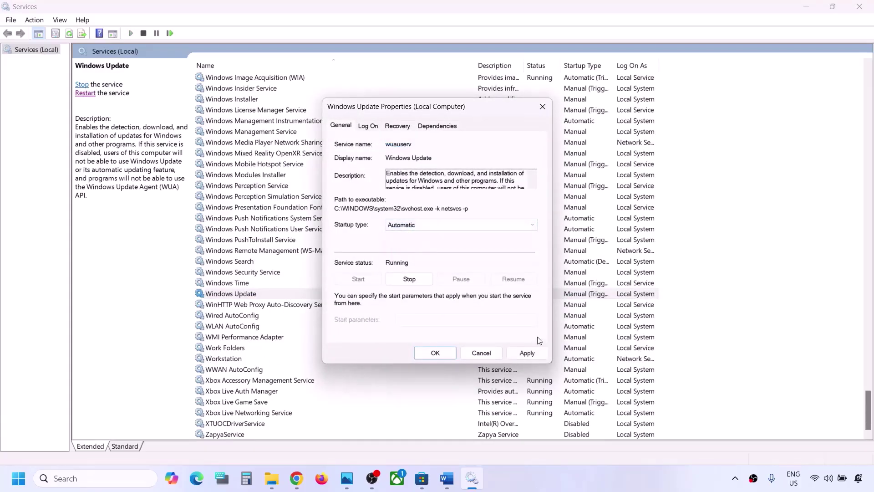
click(528, 354)
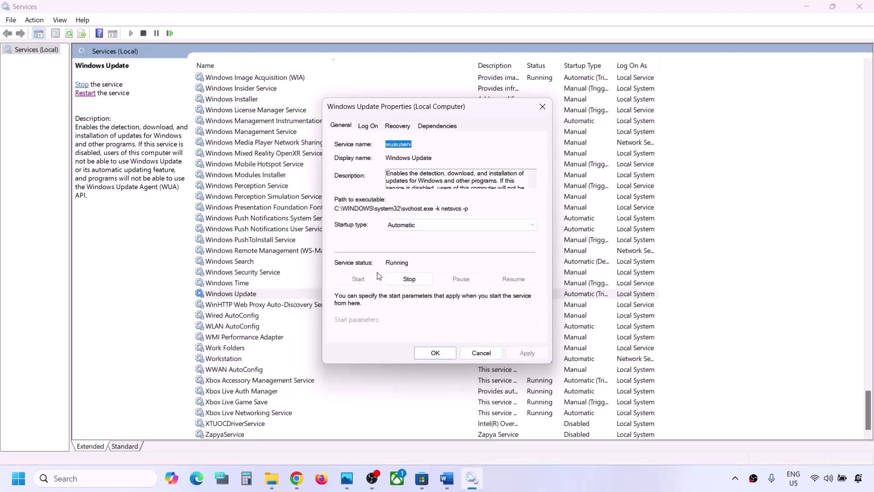
click(429, 354)
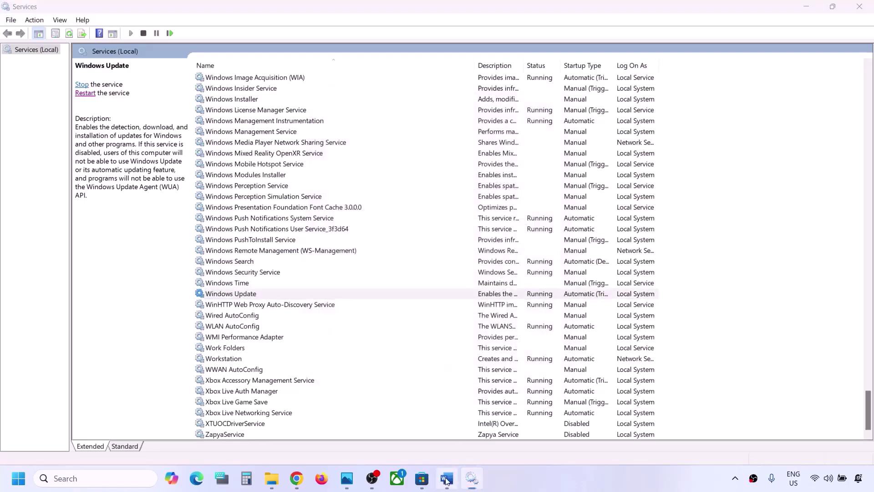
Highlight the Step 12 Repair/Reset Xbox App and Store heading in the Word guide
click(446, 479)
scroll(324, 354, down, 3)
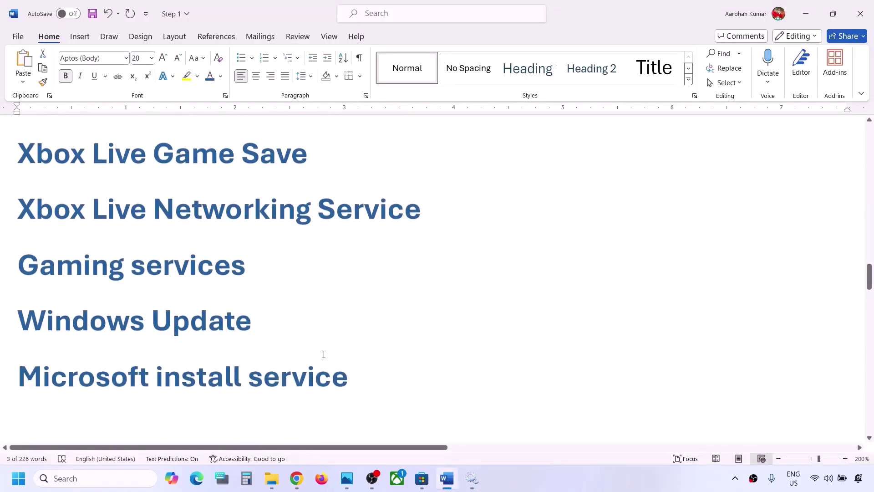
scroll(324, 354, down, 3)
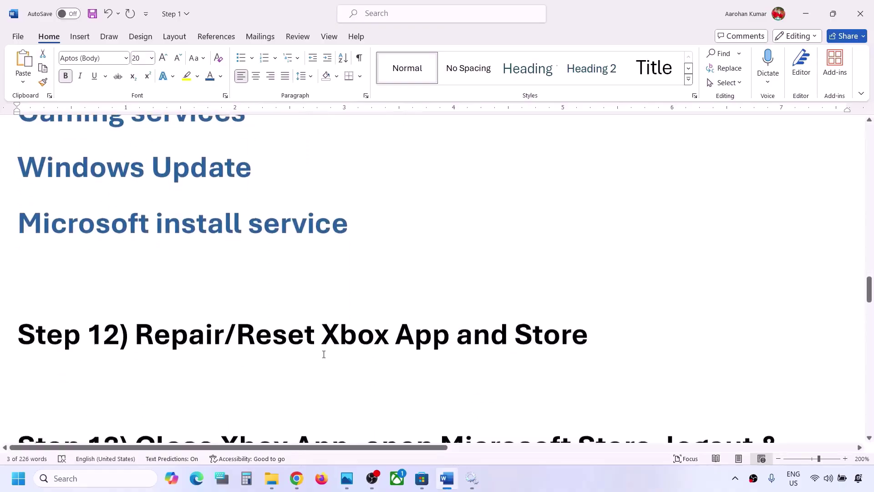
drag(164, 333, 592, 333)
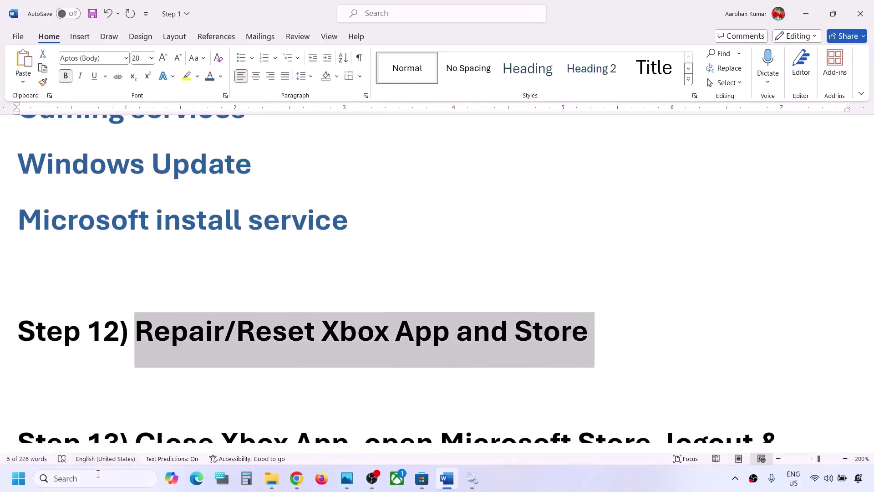
Search Windows for 'store' and bring up Microsoft Store's options
click(86, 482)
text(store)
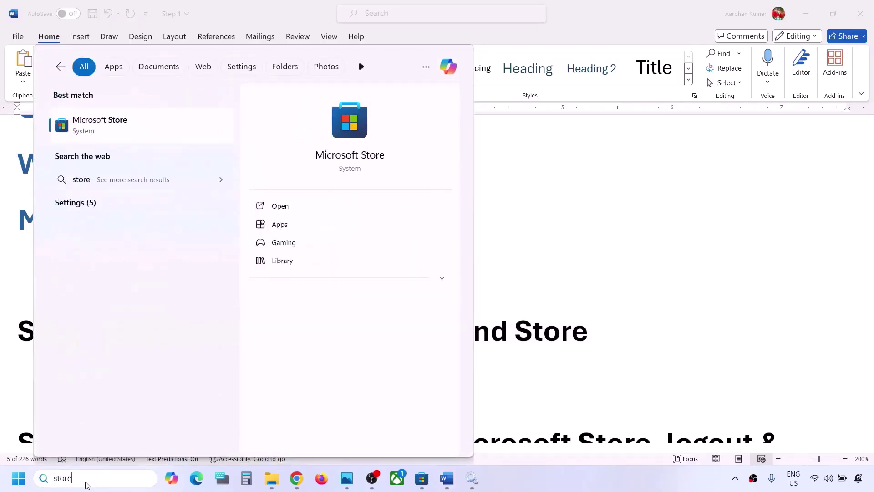
right_click(135, 133)
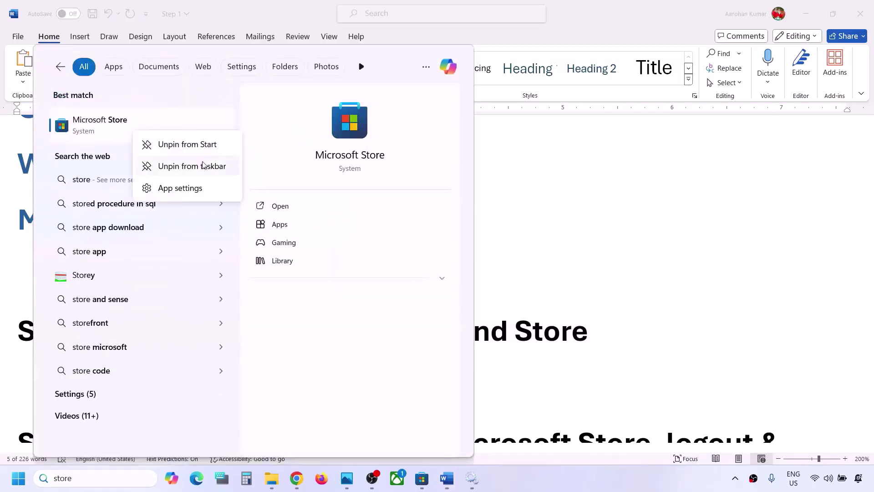
Open Microsoft Store's app settings, run Repair, then start Reset
click(183, 188)
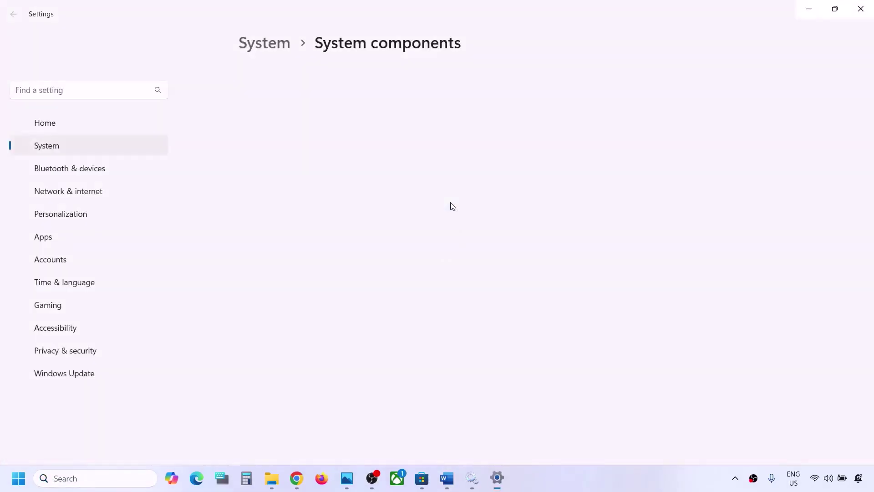
scroll(374, 239, down, 5)
scroll(374, 240, down, 5)
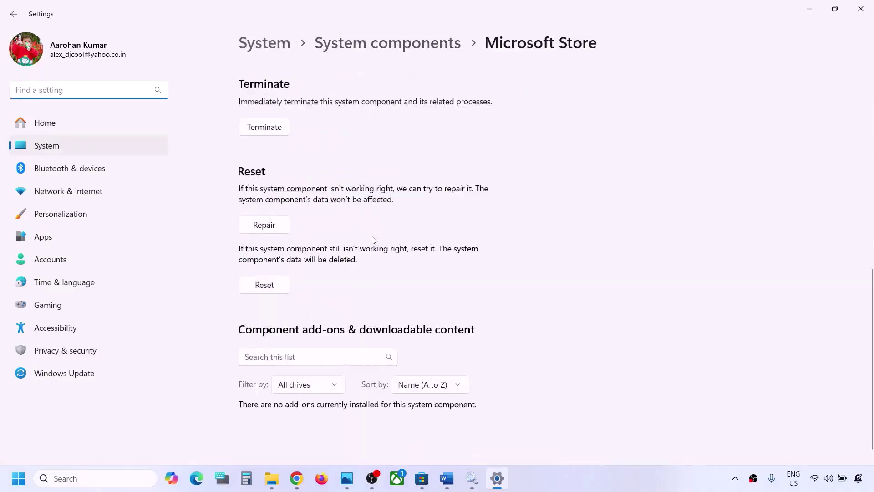
click(265, 218)
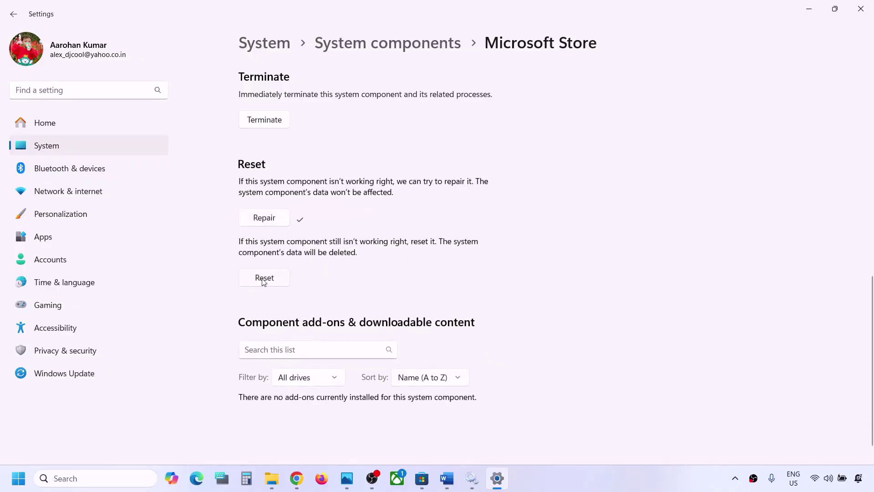
click(316, 248)
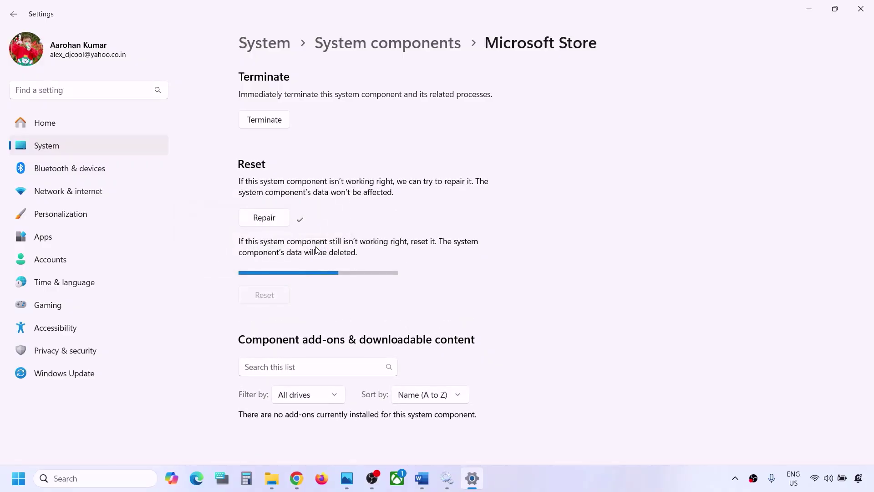
Search Windows for 'xbox' and open the Xbox app's App settings page
click(81, 478)
text(xbox)
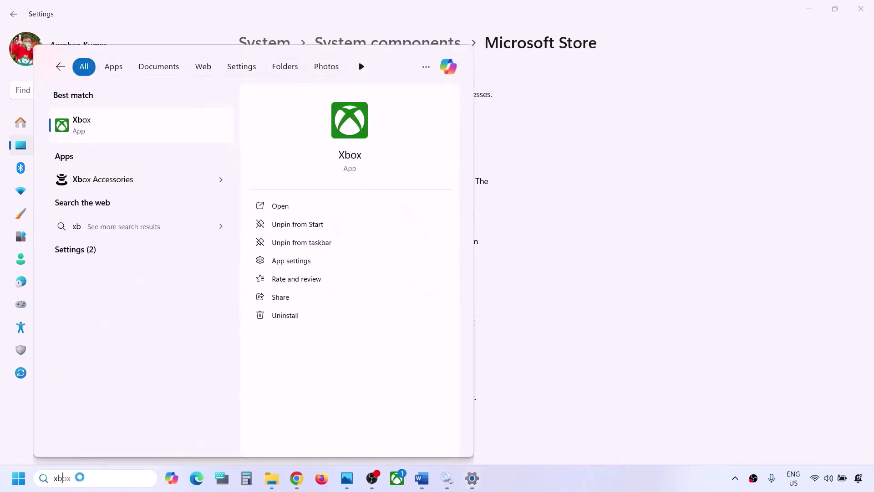
right_click(125, 127)
click(173, 180)
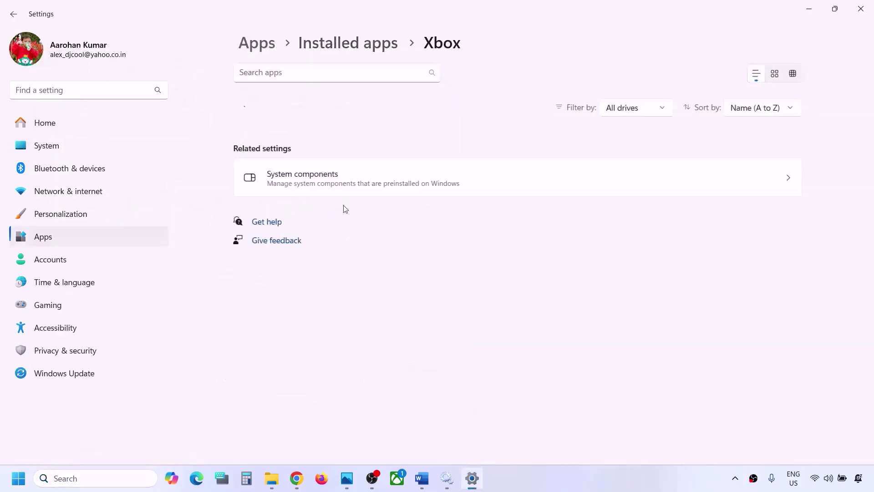
Repair the Xbox app, then reset it and confirm the reset
scroll(358, 225, down, 10)
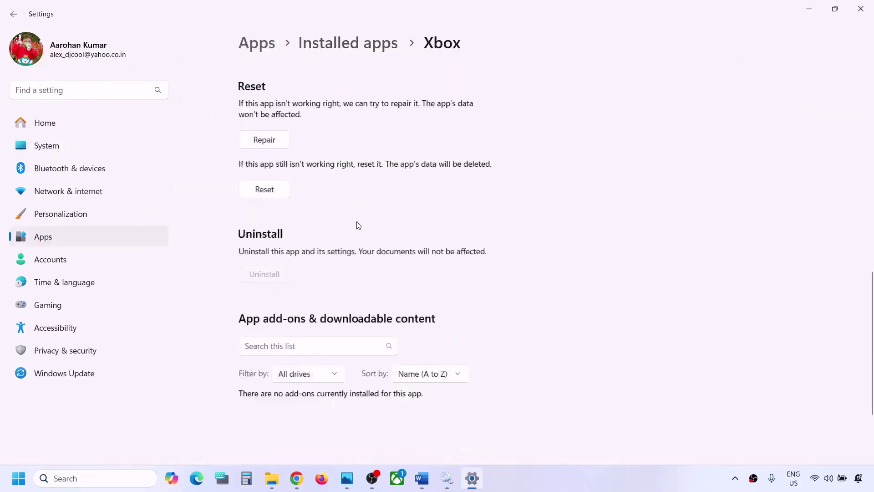
scroll(359, 225, up, 2)
click(277, 181)
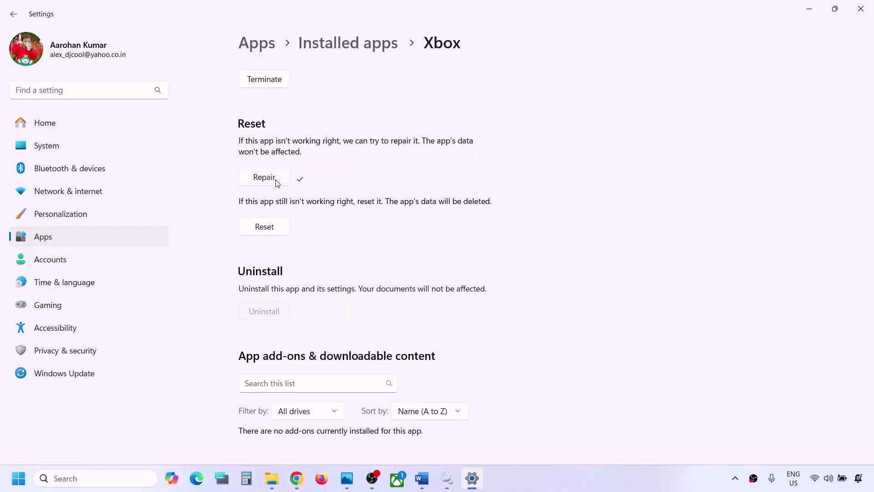
click(273, 229)
click(316, 197)
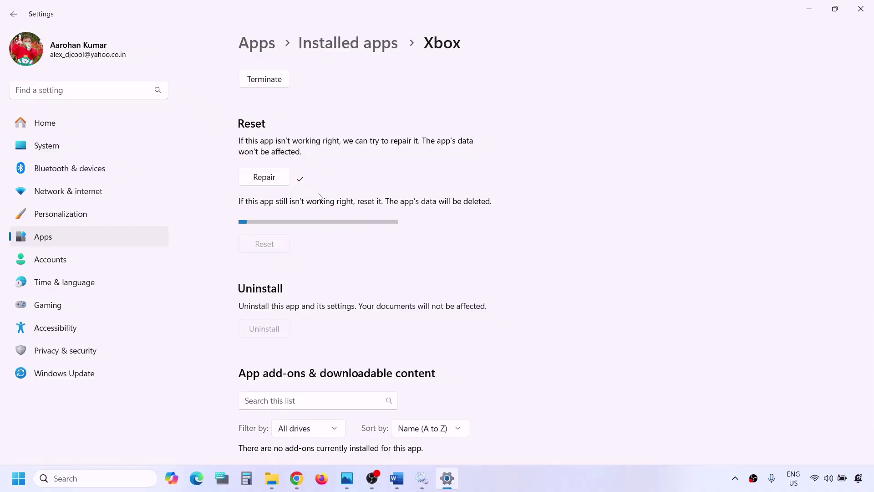
click(396, 479)
Highlight Step 13's Store sign-out and sign-in instruction and check the hidden tray icons
scroll(322, 297, down, 3)
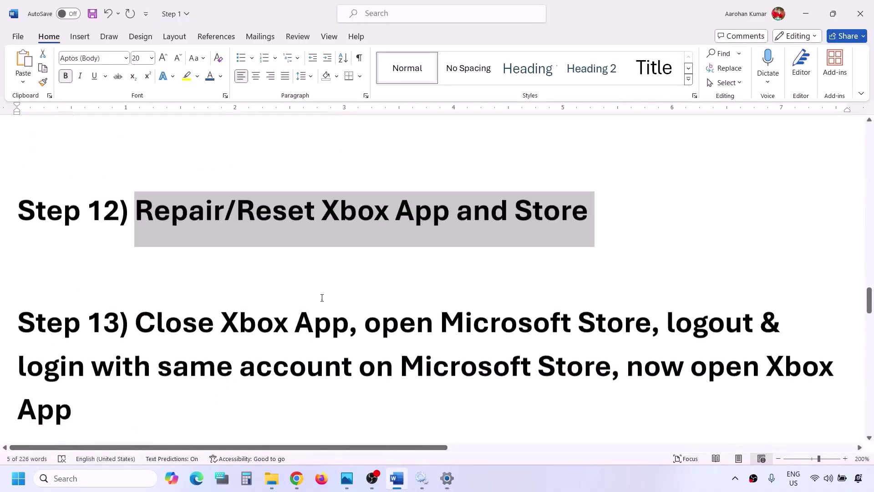
scroll(322, 297, down, 1)
drag(139, 290, 611, 339)
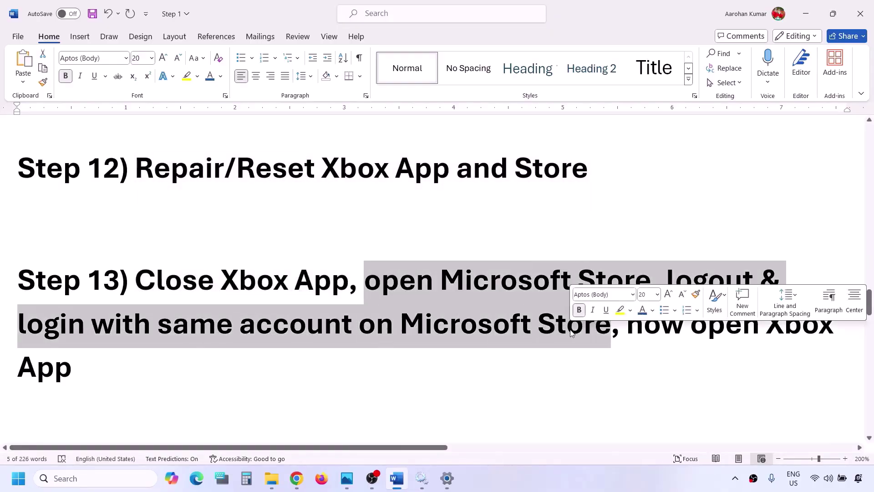
click(736, 480)
click(607, 487)
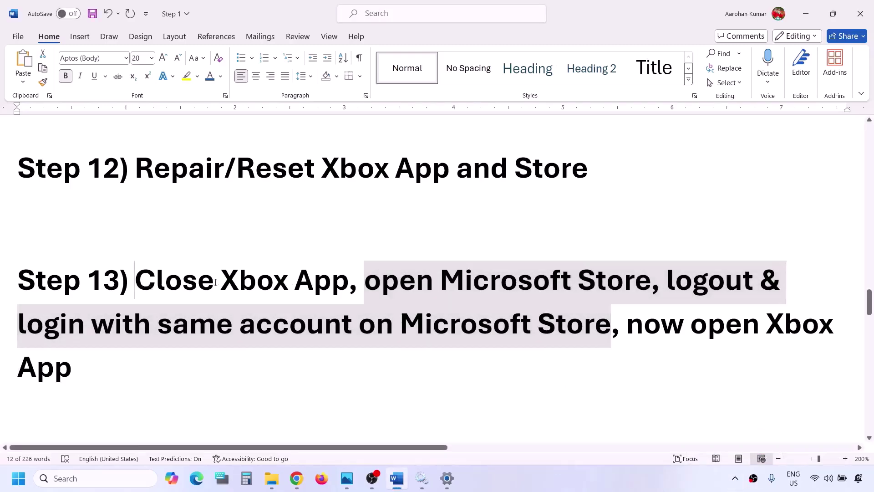
Highlight 'Close Xbox App' in Step 13 and check Google Chrome's tray options
drag(138, 282, 349, 283)
click(738, 491)
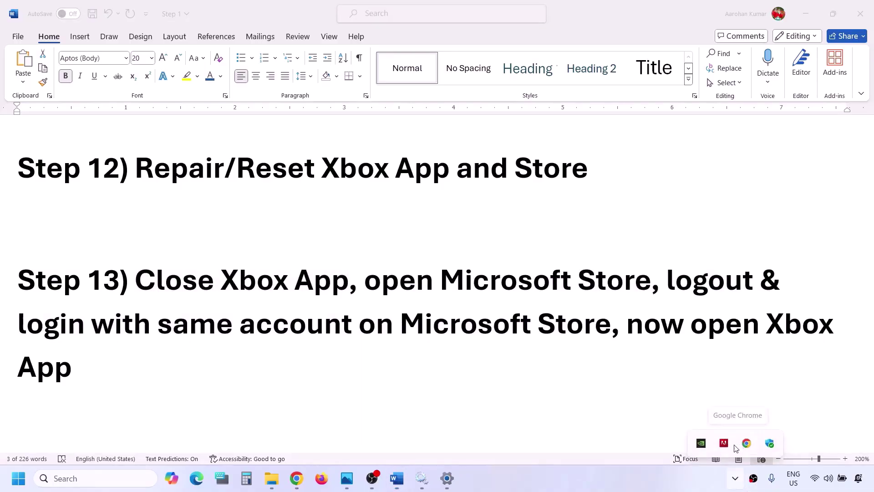
right_click(742, 444)
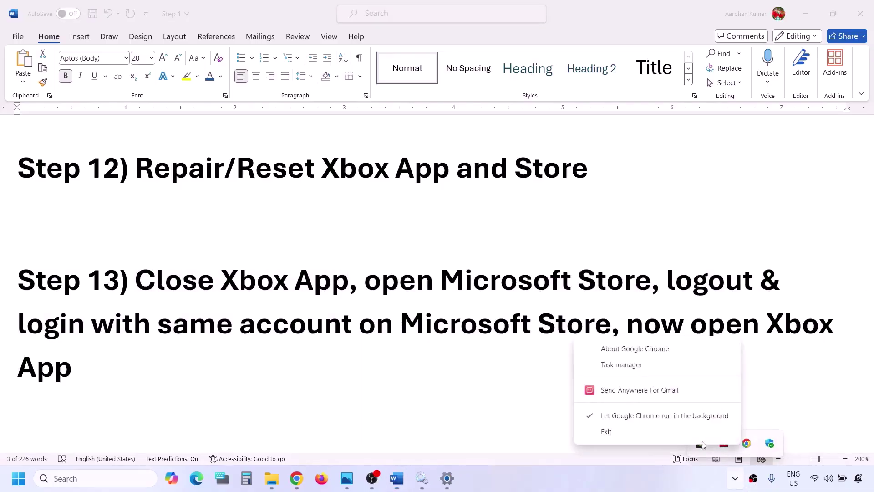
click(396, 304)
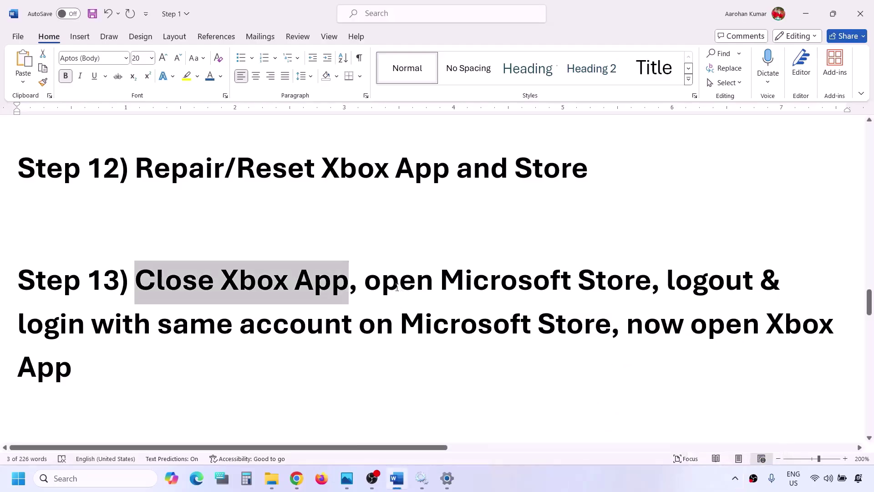
Launch Microsoft Store via a 'store' search and maximize its window
click(133, 476)
text(store)
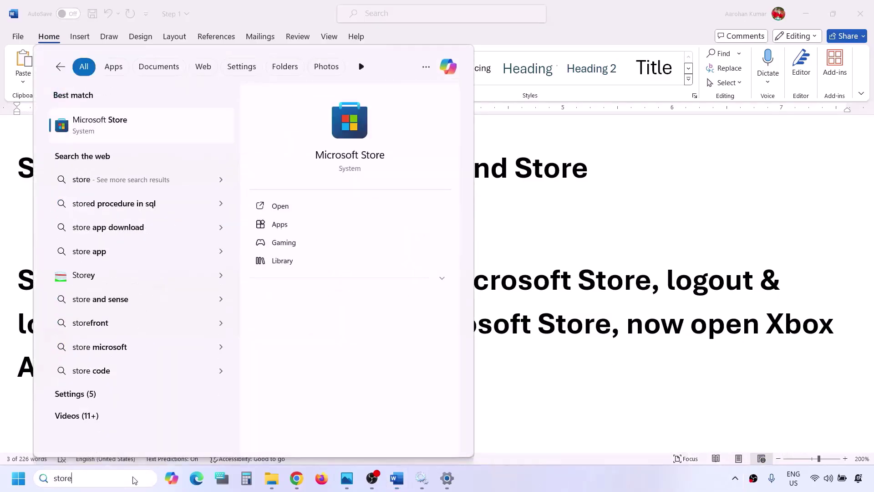
key(Return)
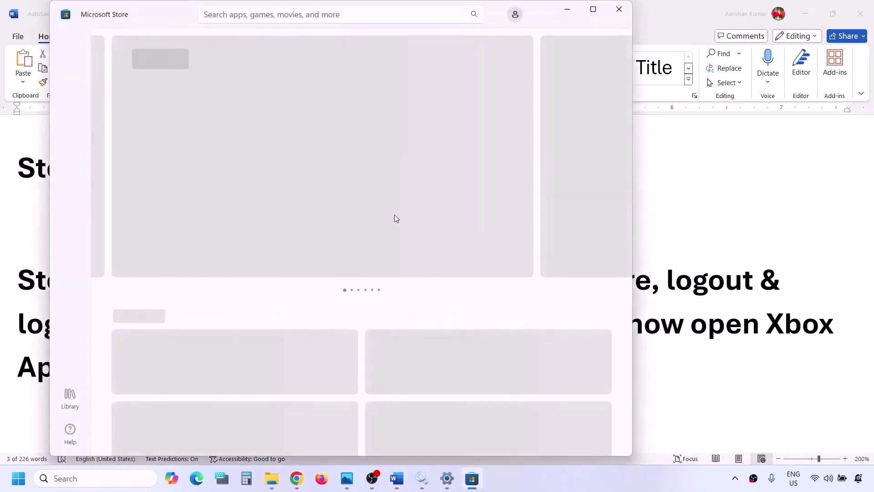
click(593, 10)
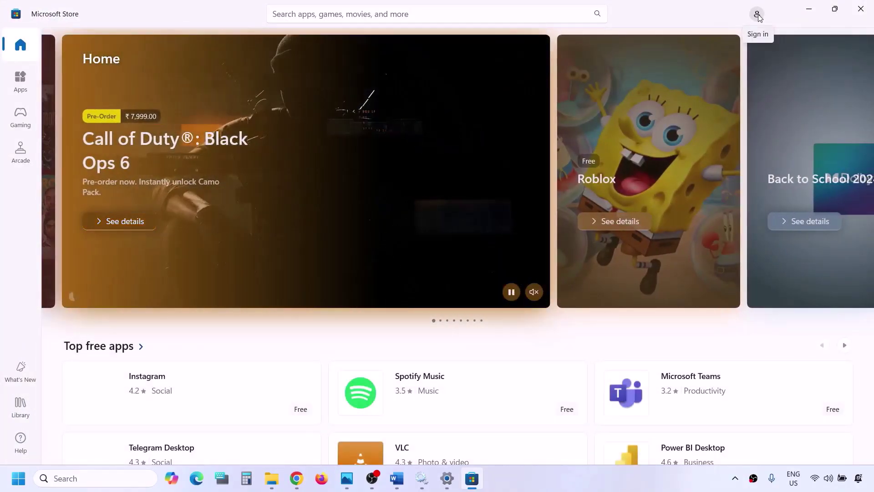
Sign in to the Store with the second listed Microsoft account and its PIN
click(758, 15)
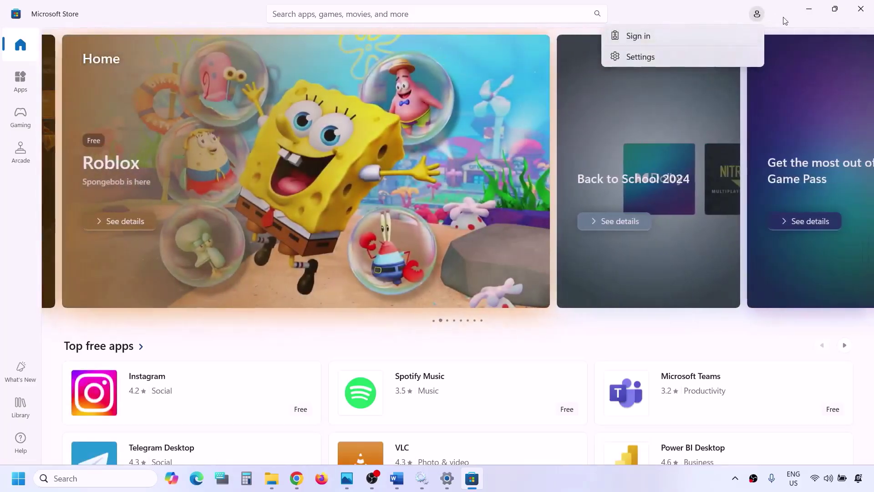
click(758, 15)
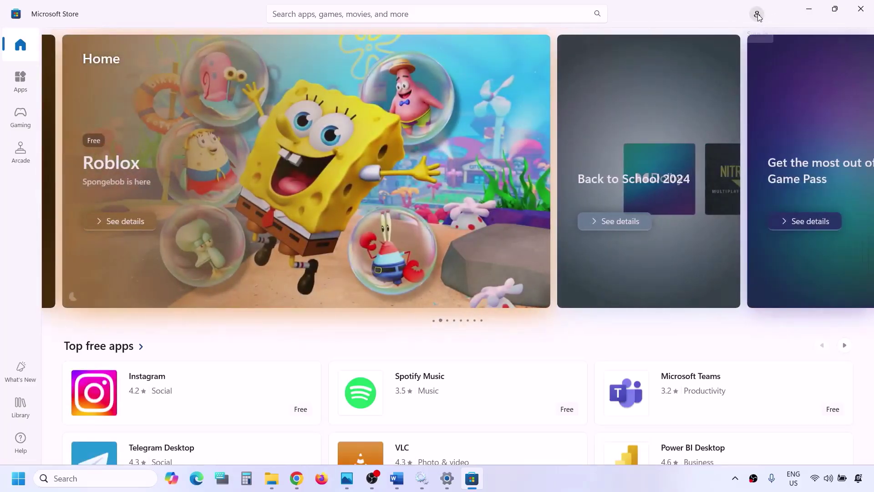
click(757, 15)
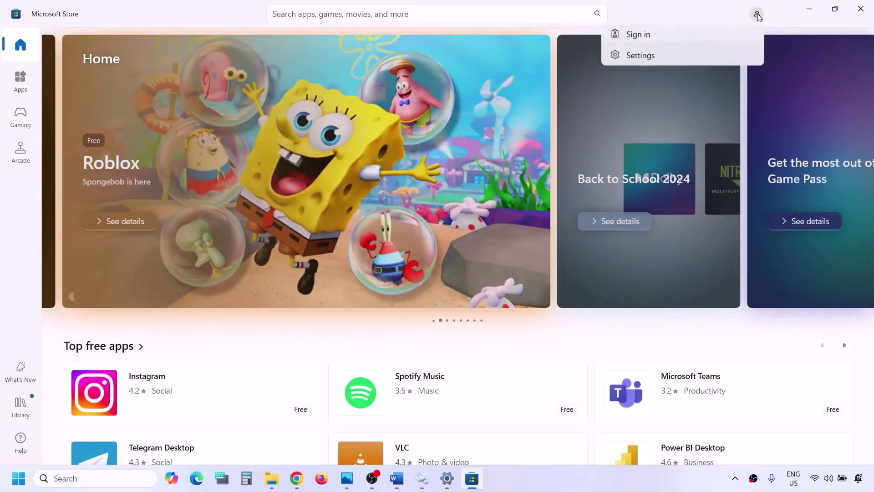
click(671, 39)
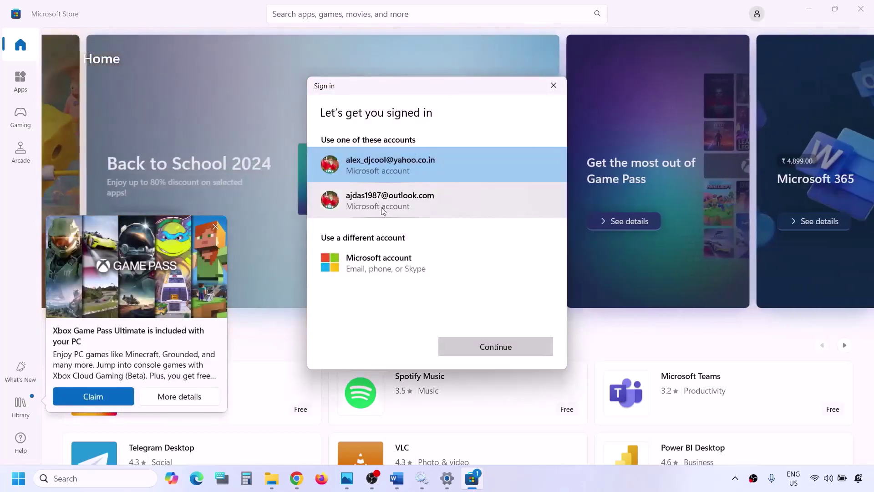
click(382, 210)
click(515, 348)
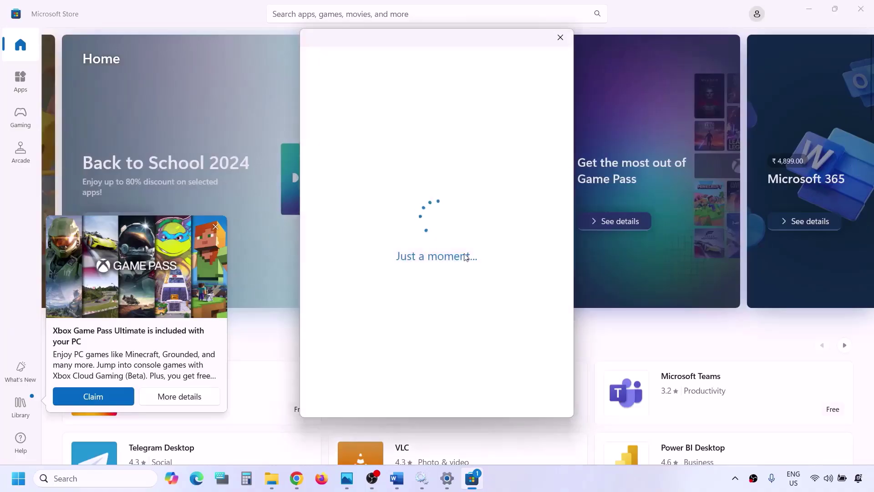
text(••)
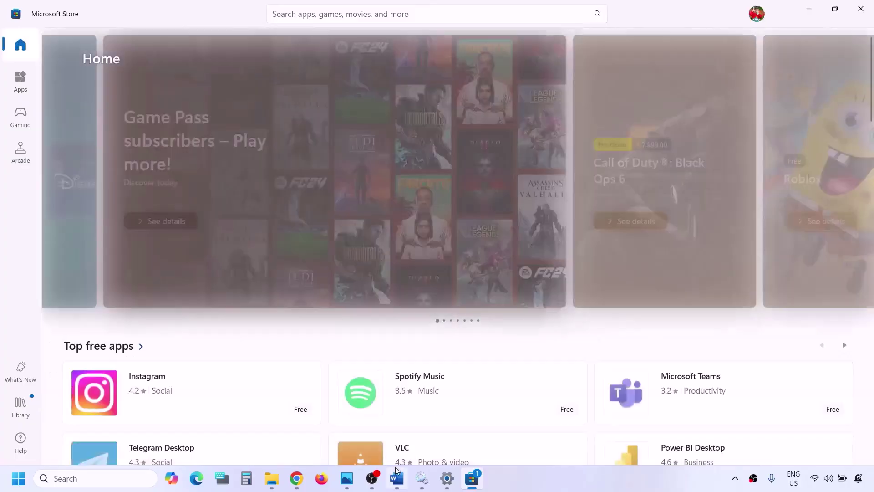
click(396, 470)
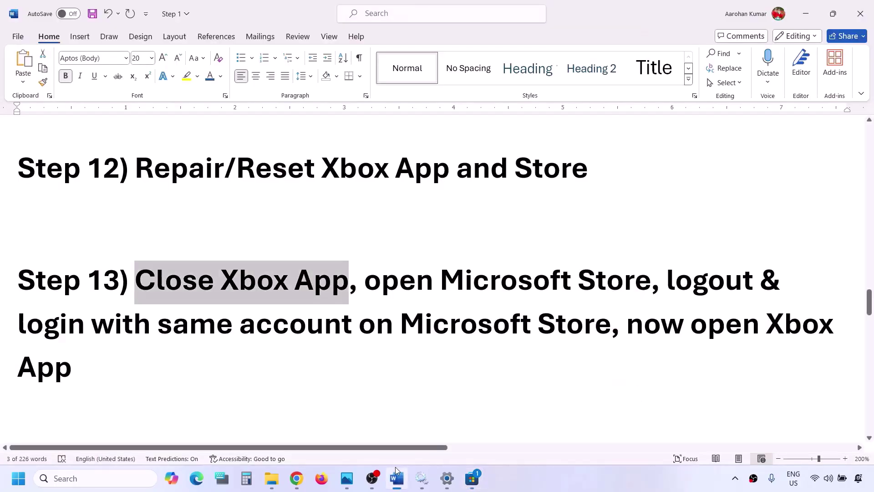
Highlight 'now open Xbox App' in Step 13 and launch Xbox via a 'xbox' search
drag(630, 323, 751, 359)
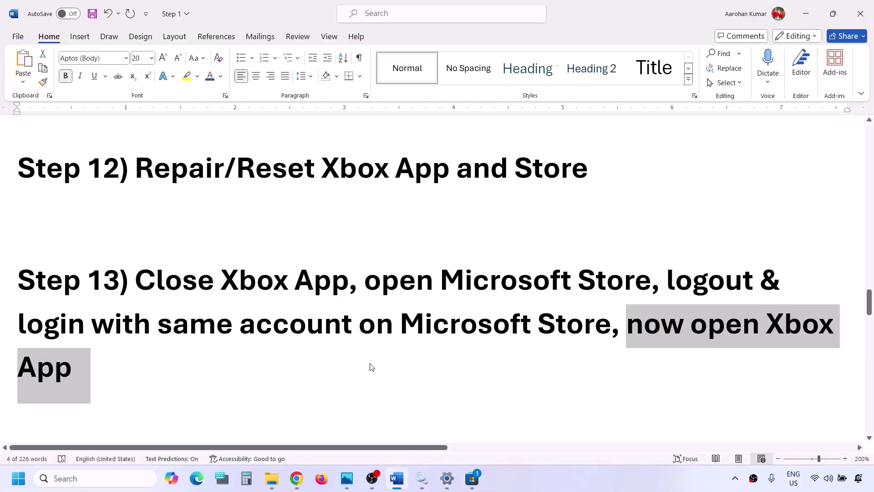
scroll(372, 367, down, 3)
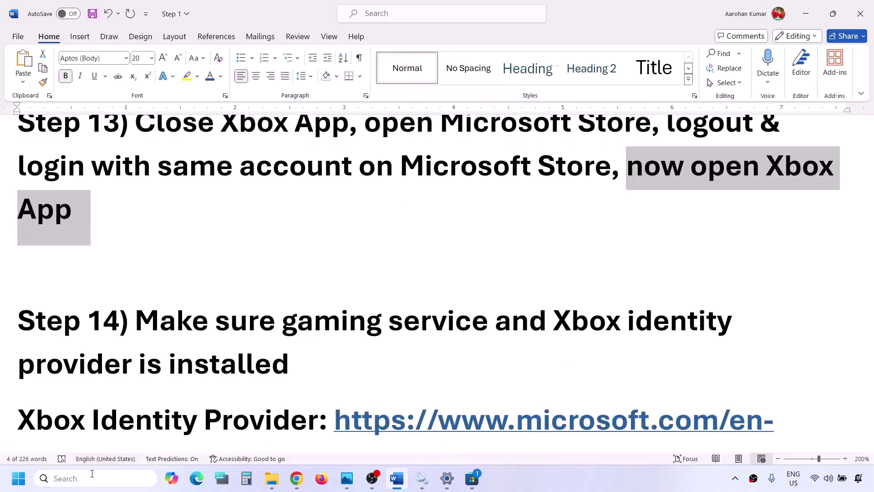
click(92, 474)
text(xbox)
key(Return)
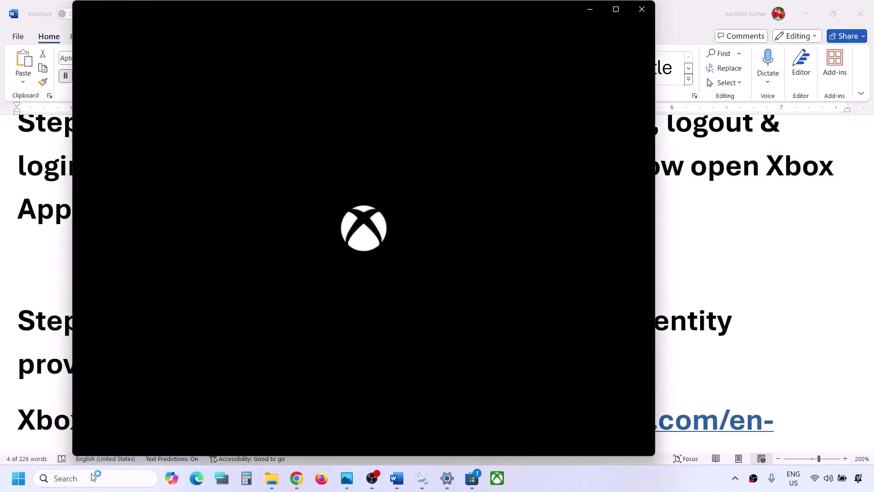